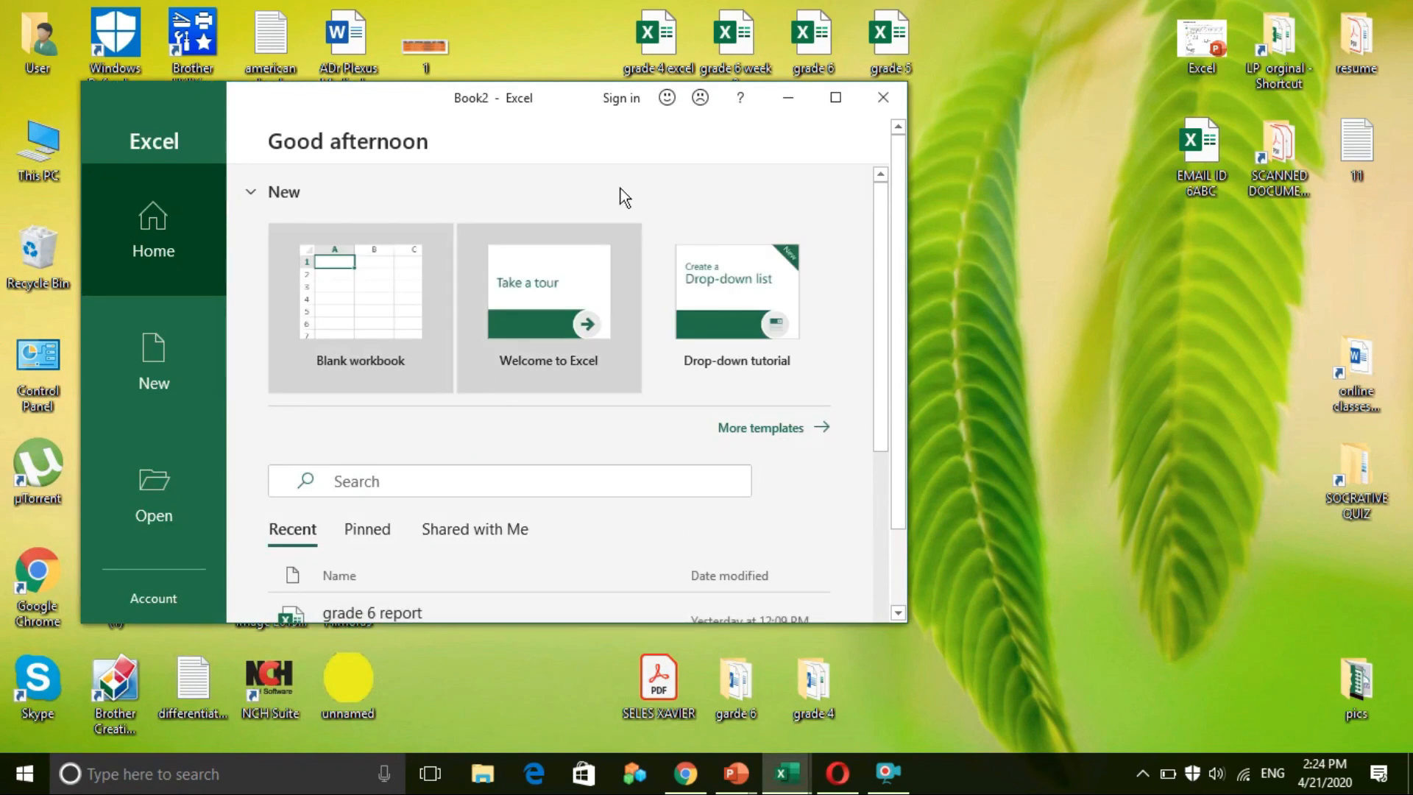
# Step: Maximize Excel, enter headers Name, Telephone and Home Address in A1–C1, and widen column C
pyautogui.click(837, 98)
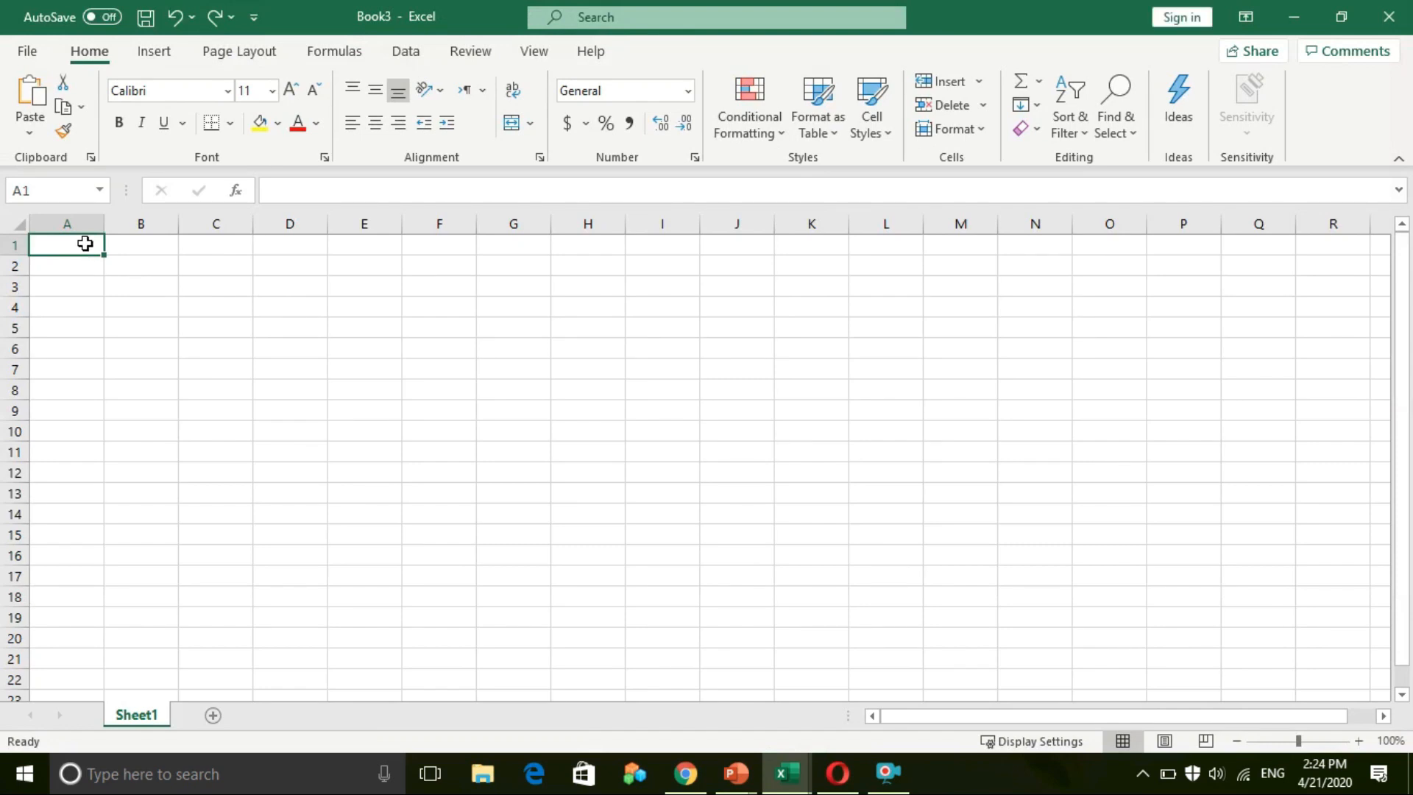
pyautogui.write('Name')
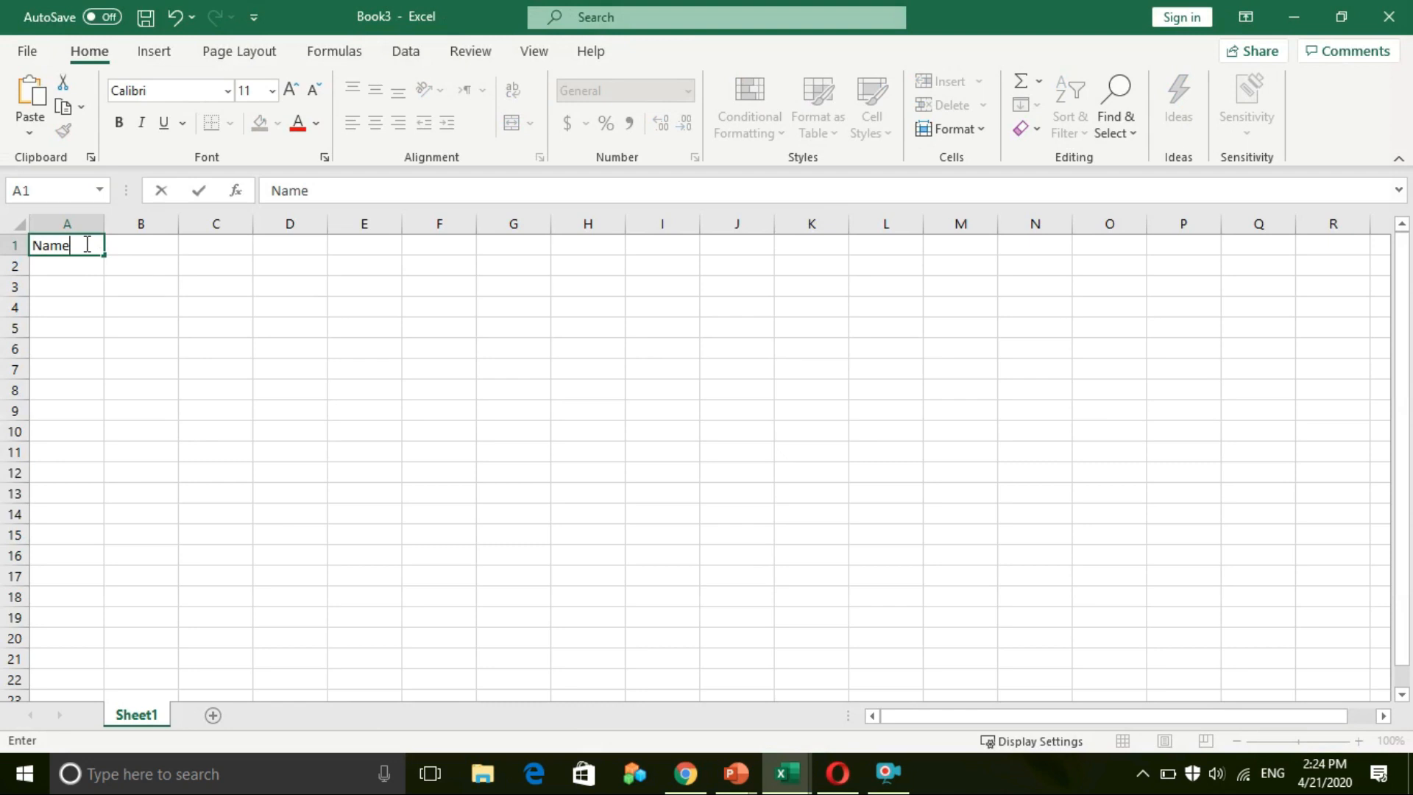
pyautogui.press('Tab')
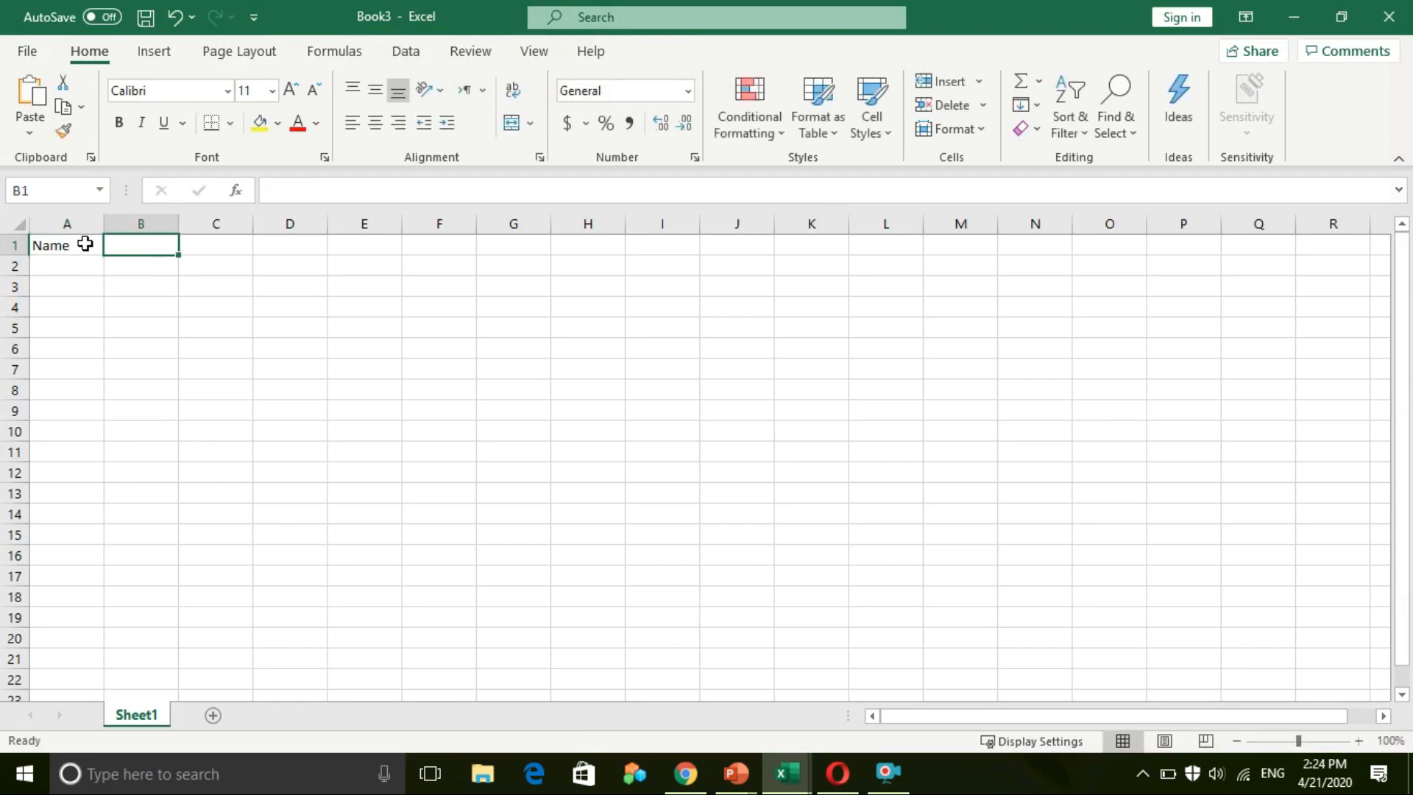
pyautogui.write('Telephone')
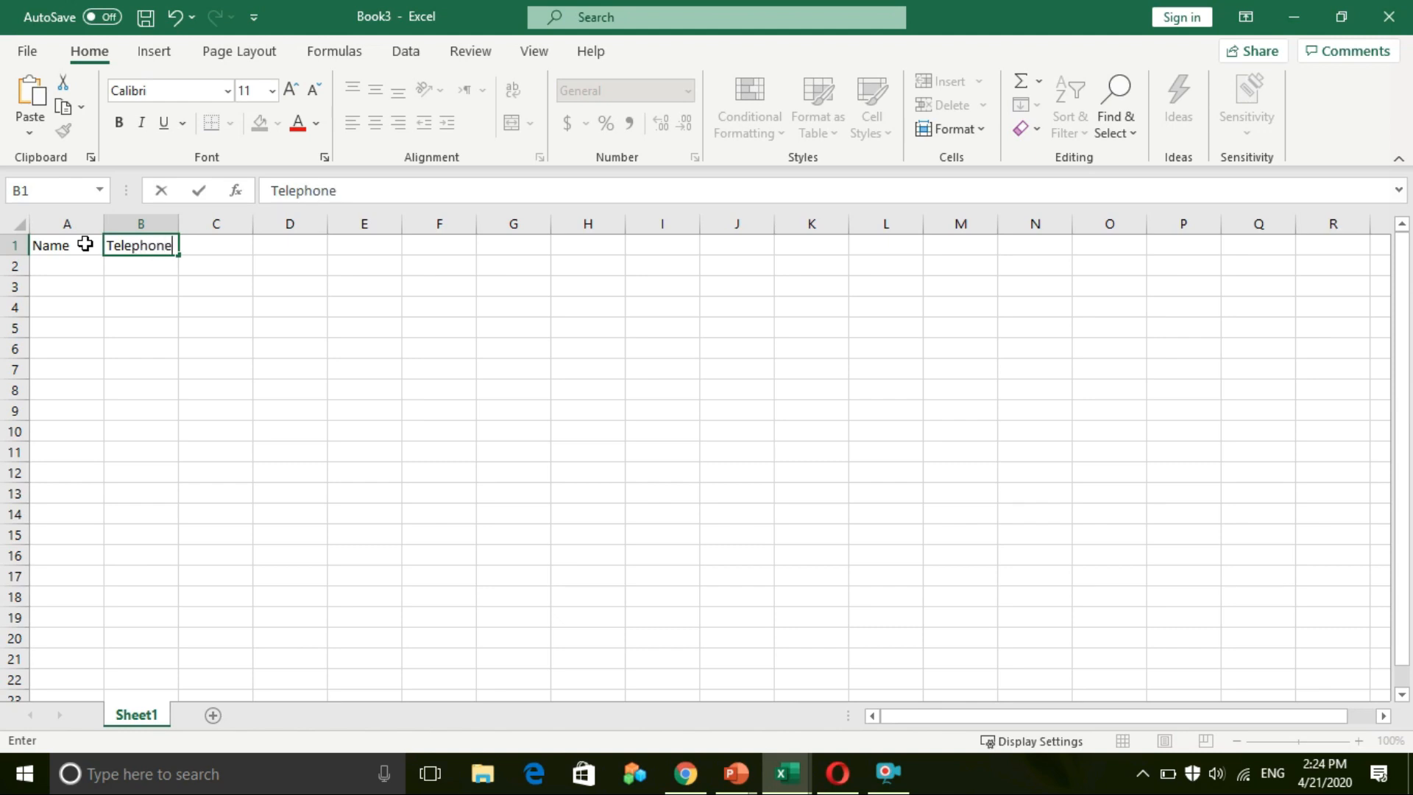
pyautogui.press('Tab')
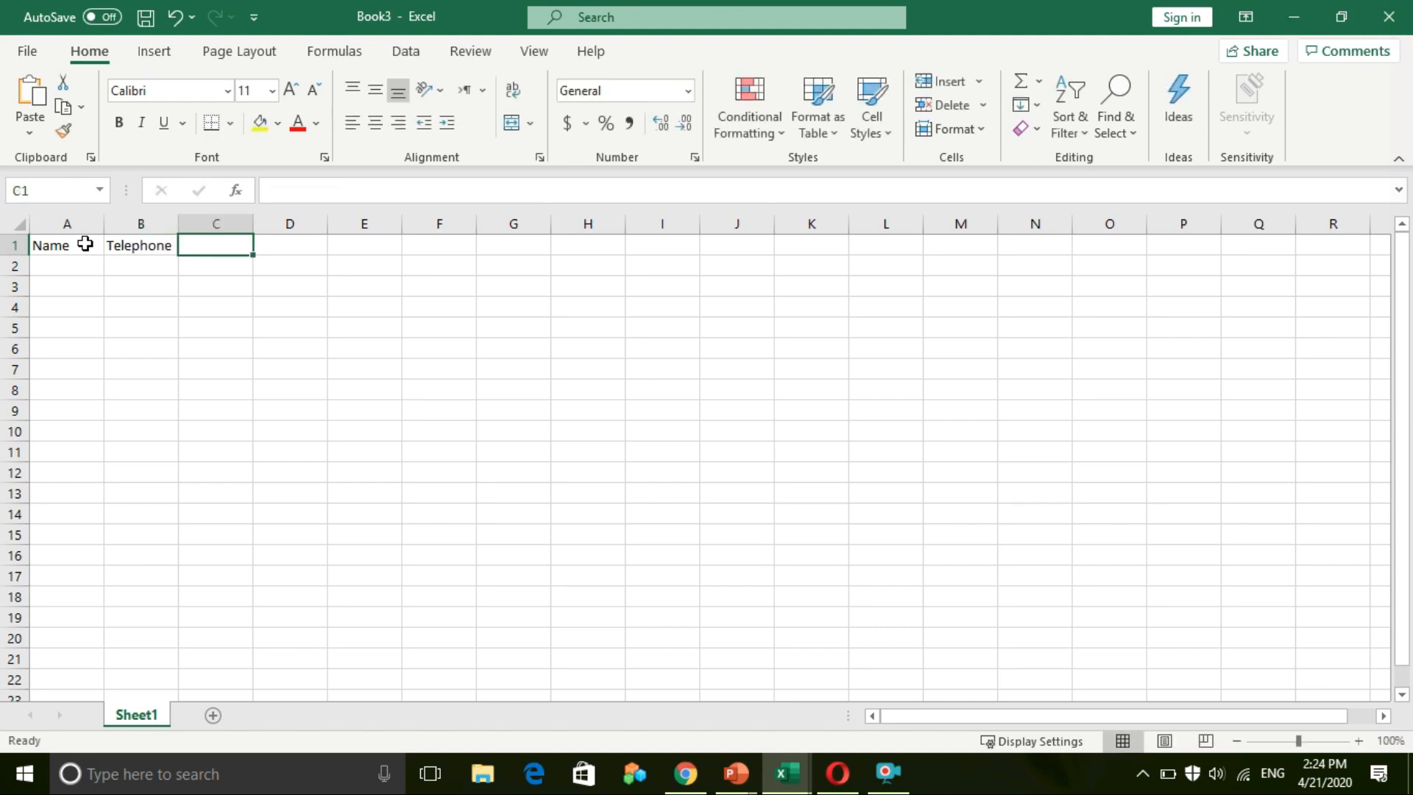
pyautogui.write('Home Address')
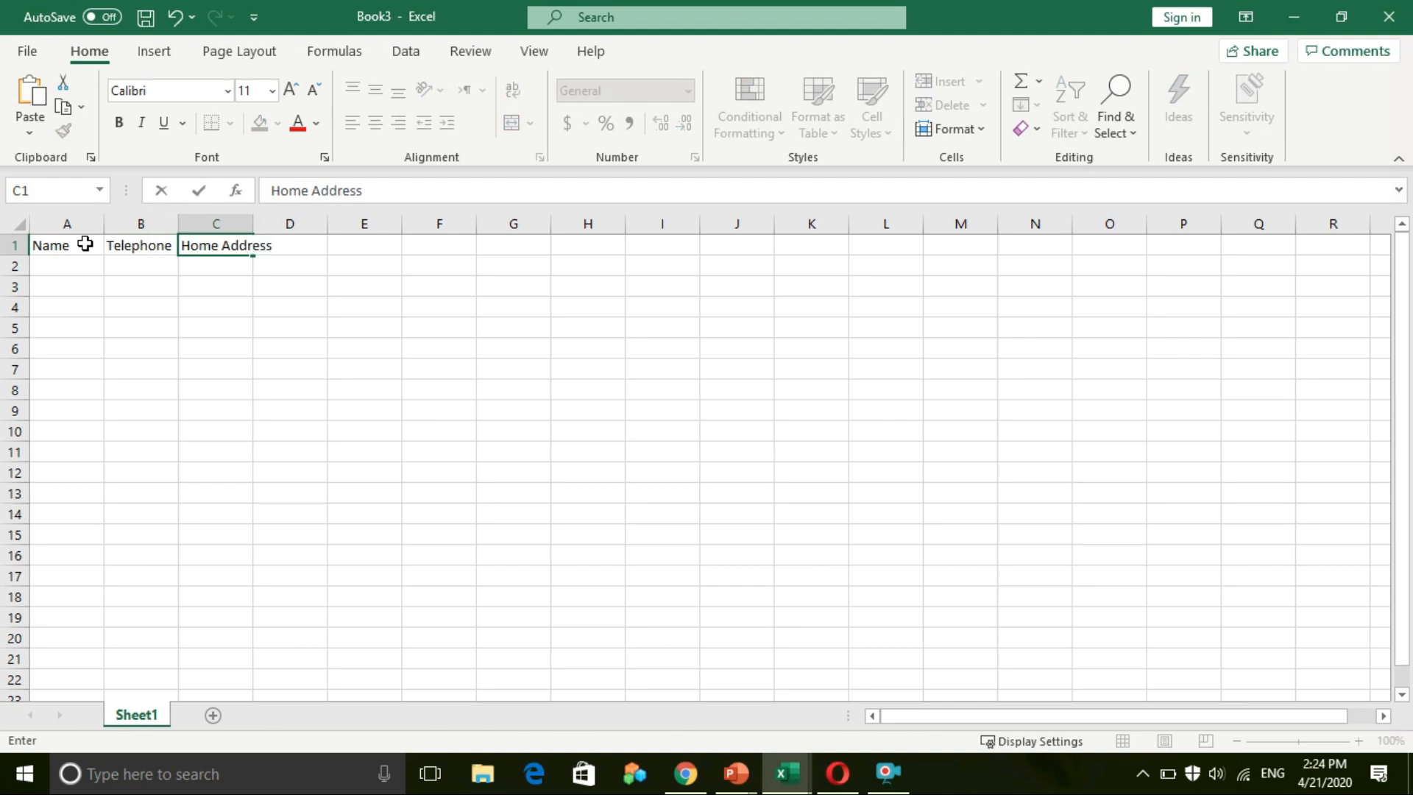
pyautogui.press('Tab')
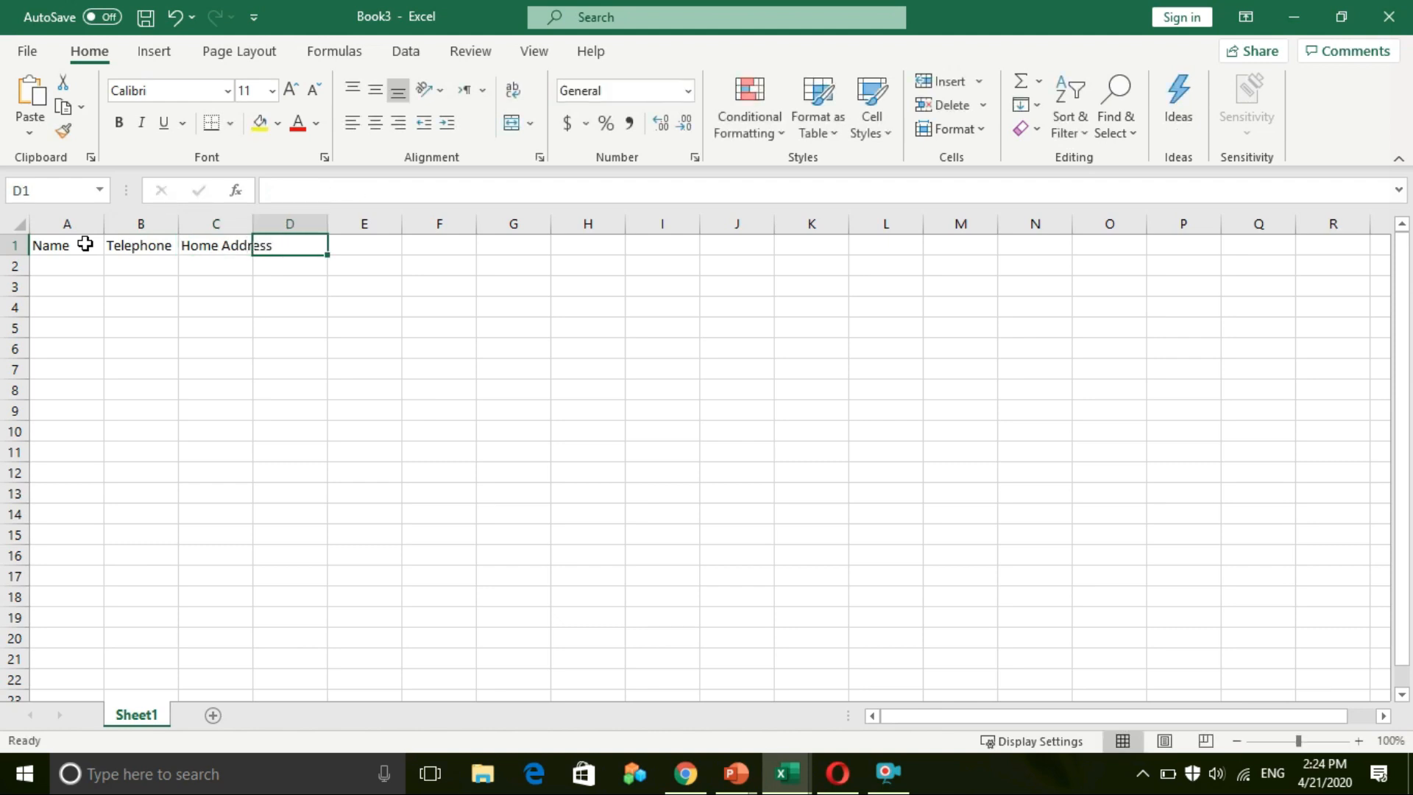
pyautogui.click(210, 245)
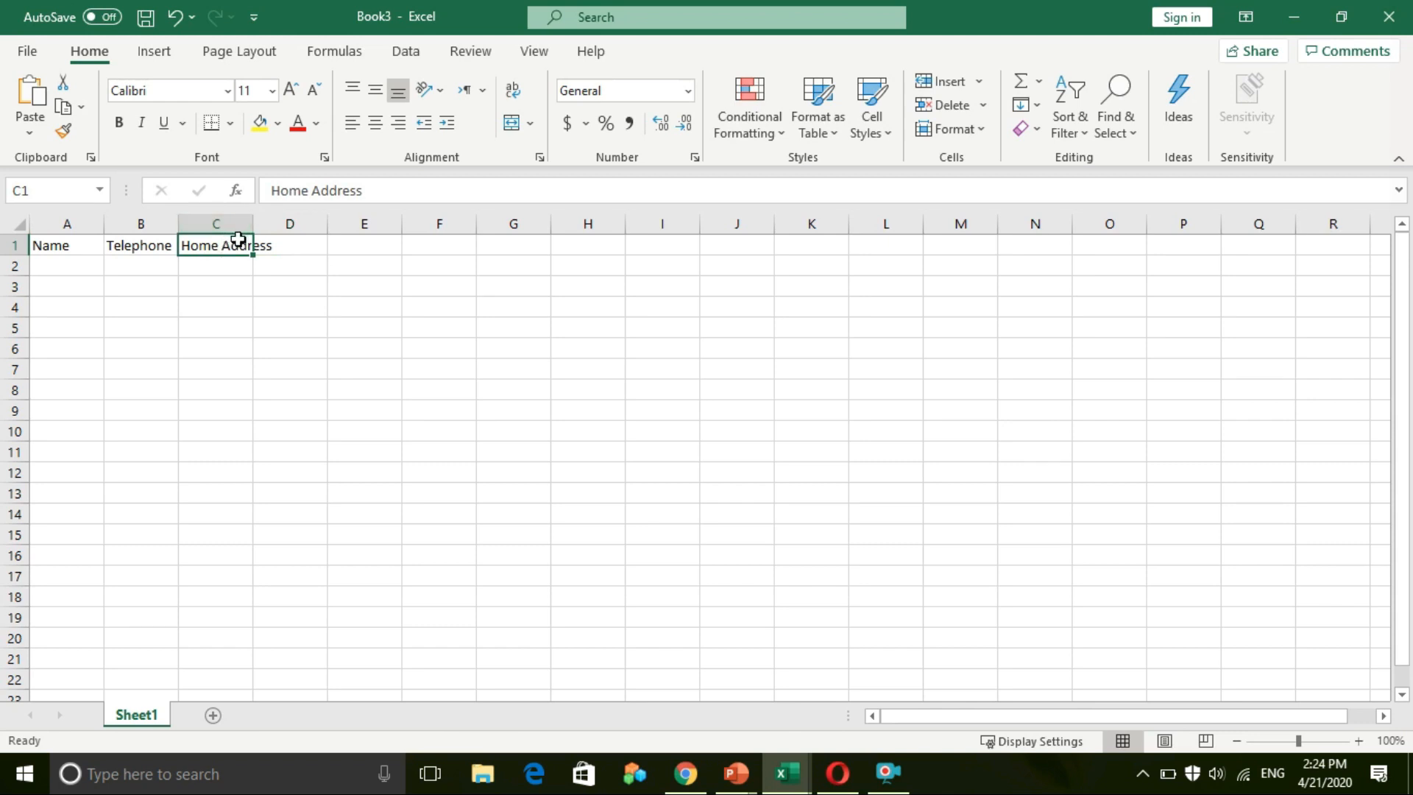
pyautogui.moveTo(253, 223); pyautogui.dragTo(276, 223)
# Step: Add headers Email Address, Birthday and Hobby in D1–F1, widening column D to fit
pyautogui.click(306, 244)
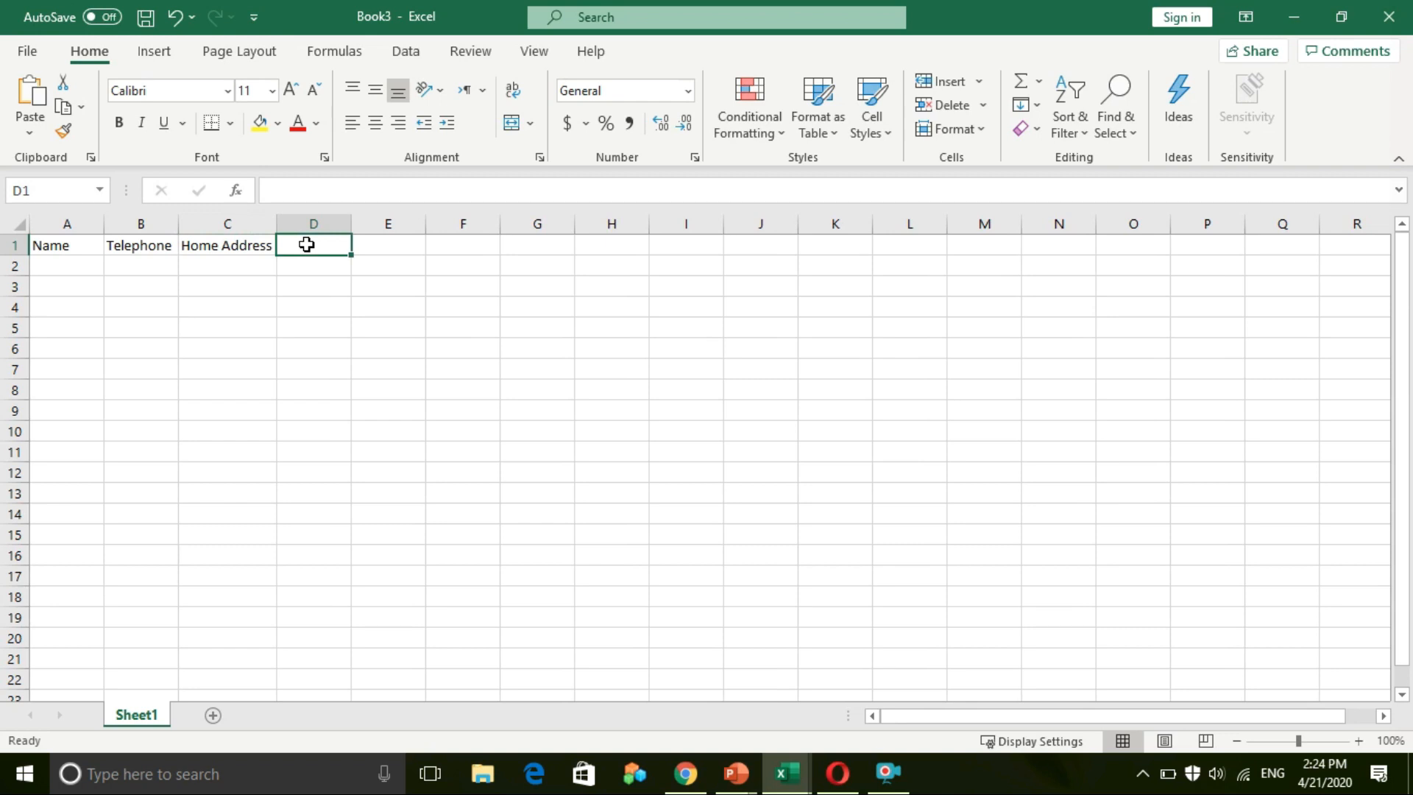
pyautogui.write('Em')
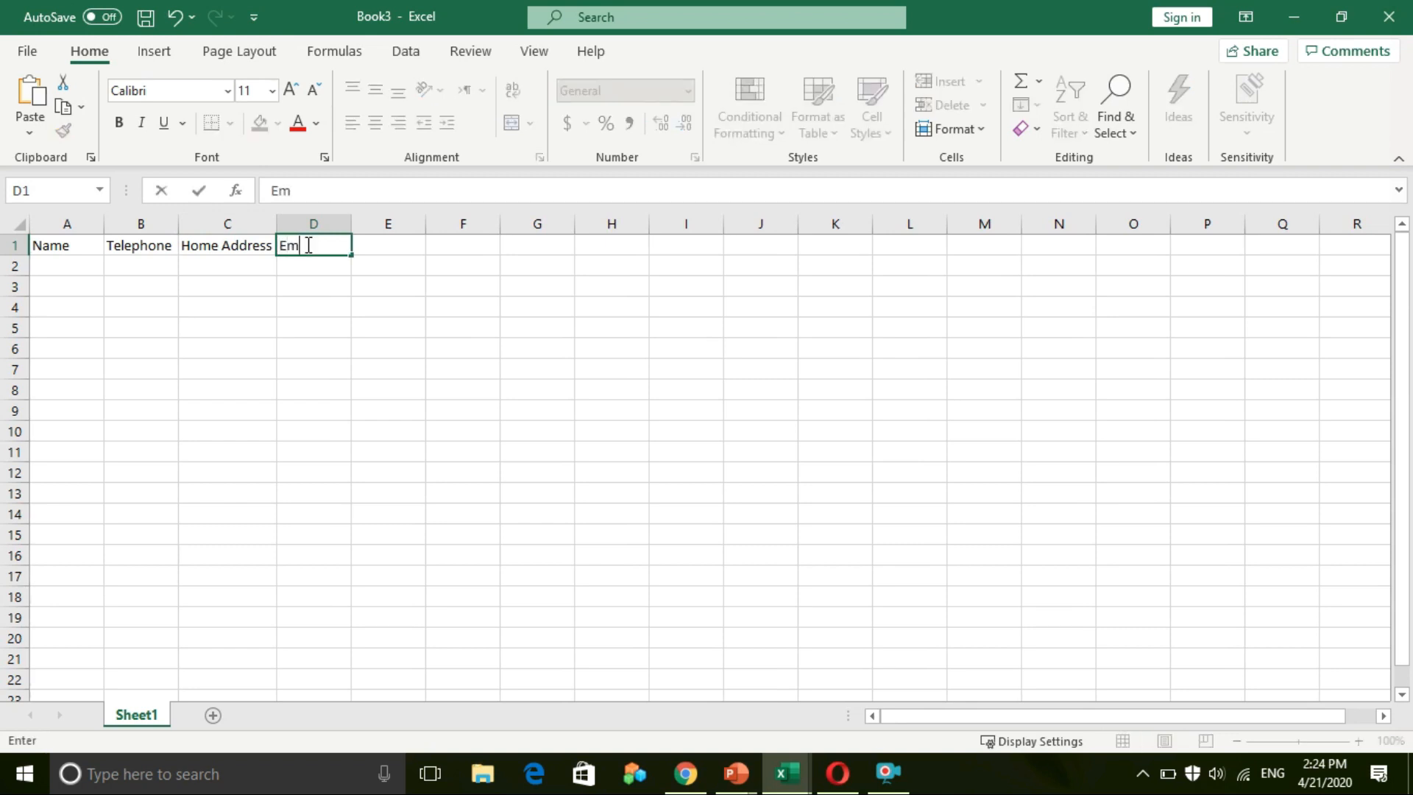
pyautogui.write('ail Address')
pyautogui.click(322, 288)
pyautogui.moveTo(347, 225); pyautogui.dragTo(375, 225)
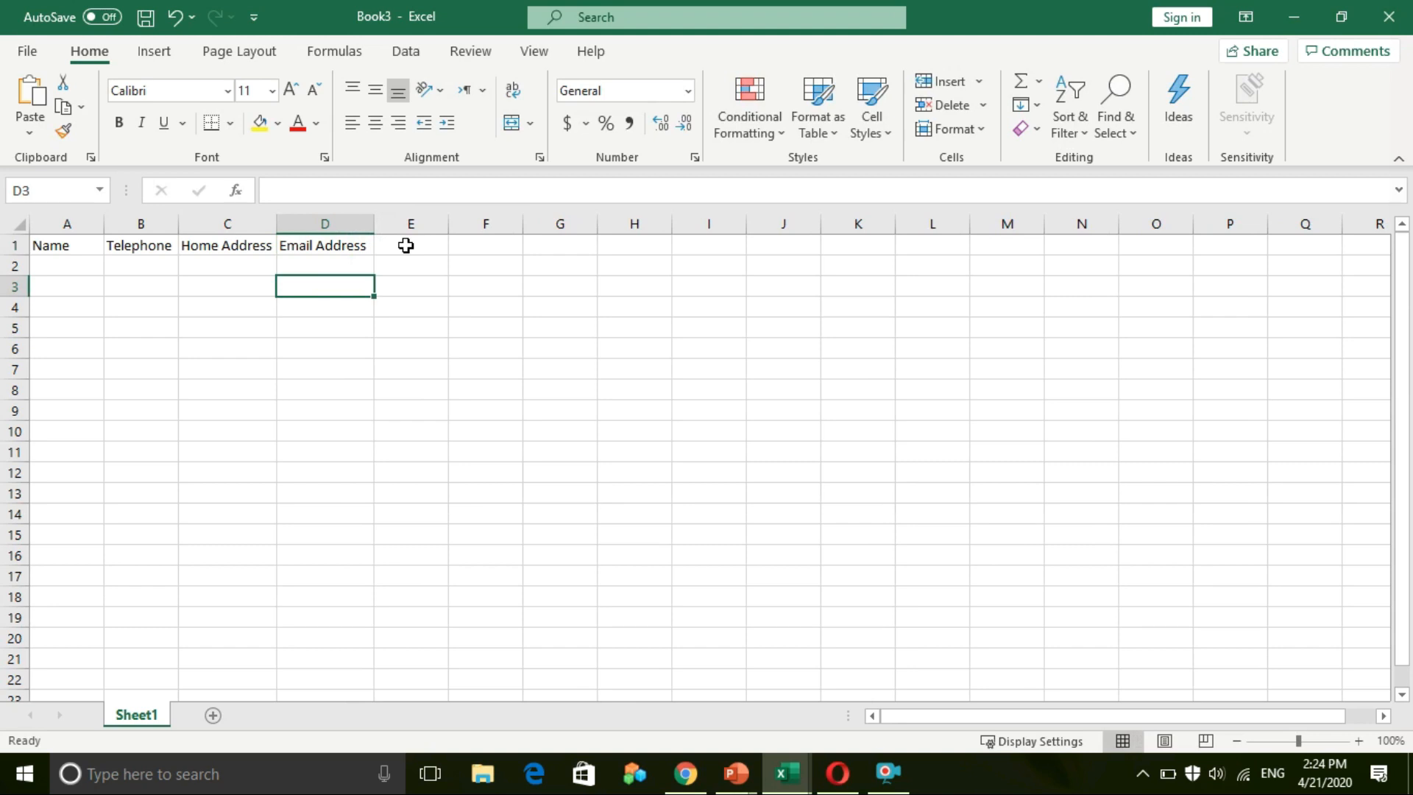
pyautogui.click(406, 245)
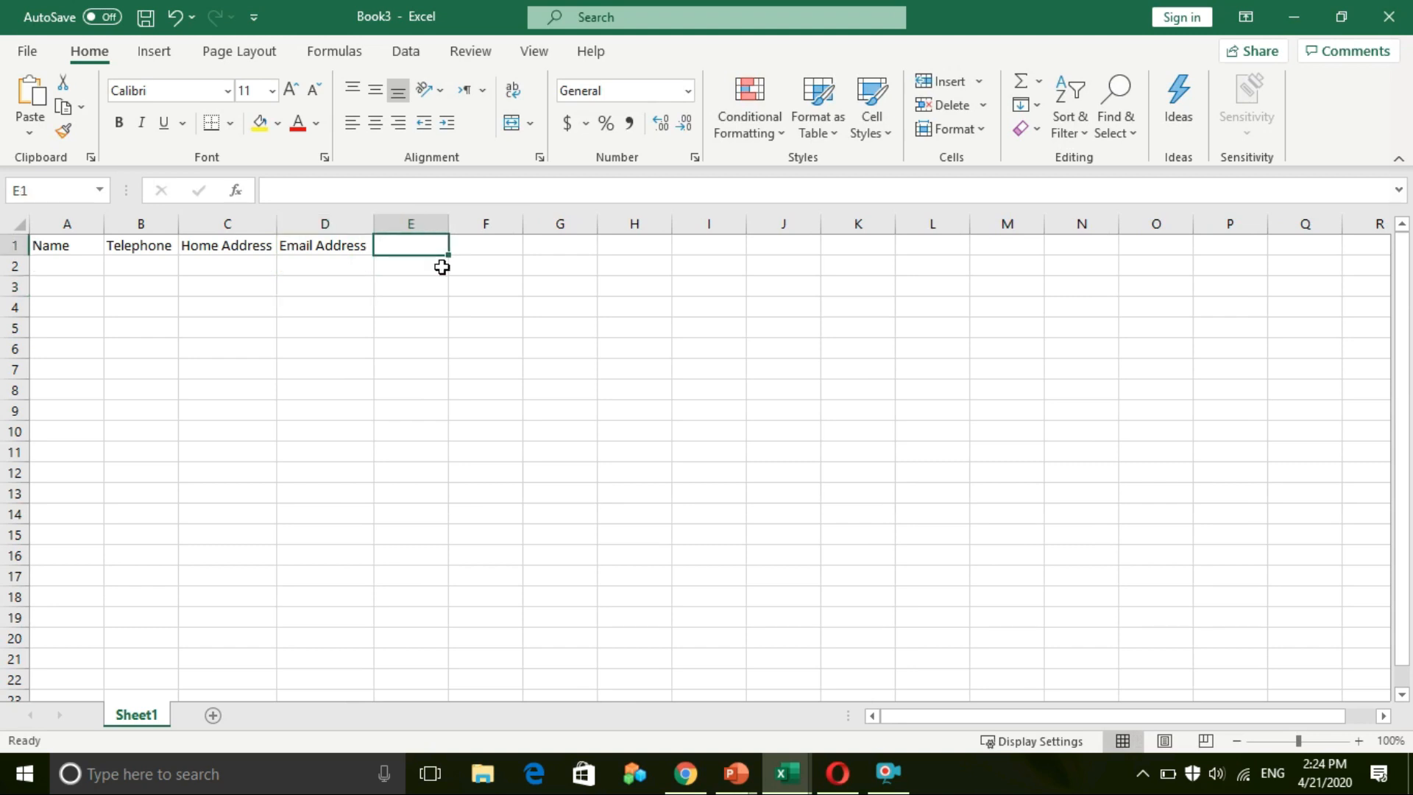
pyautogui.write('Birthday')
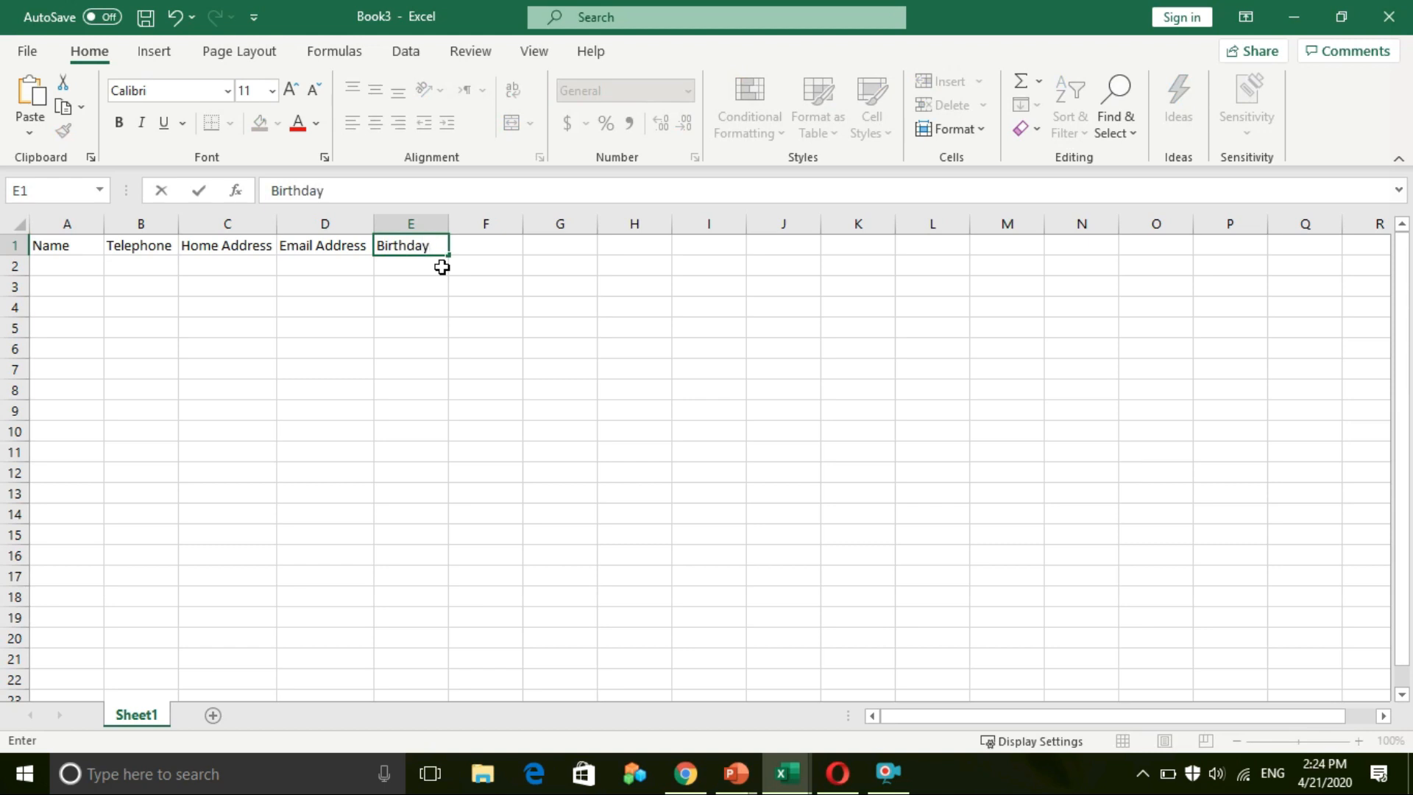
pyautogui.press('Tab')
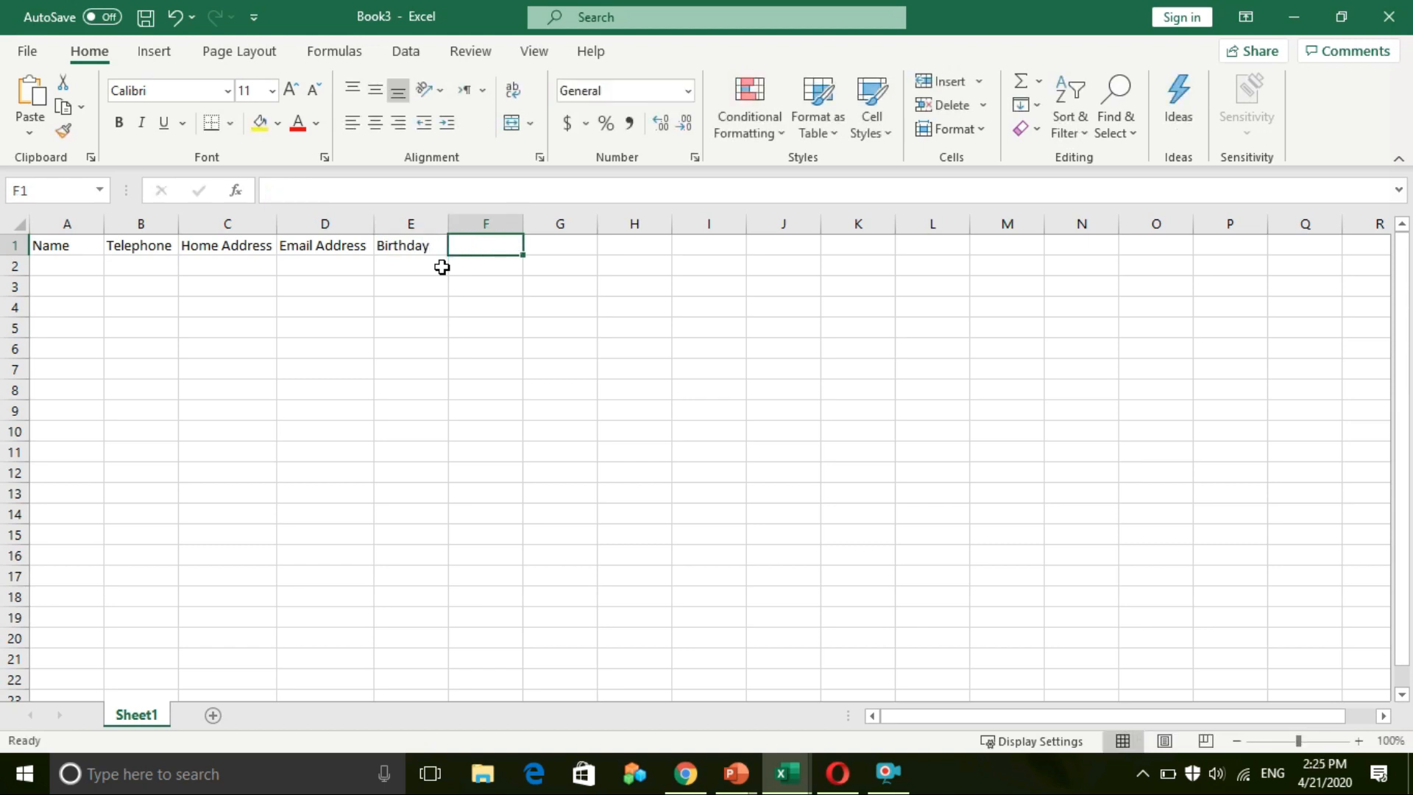
pyautogui.write('Hobby')
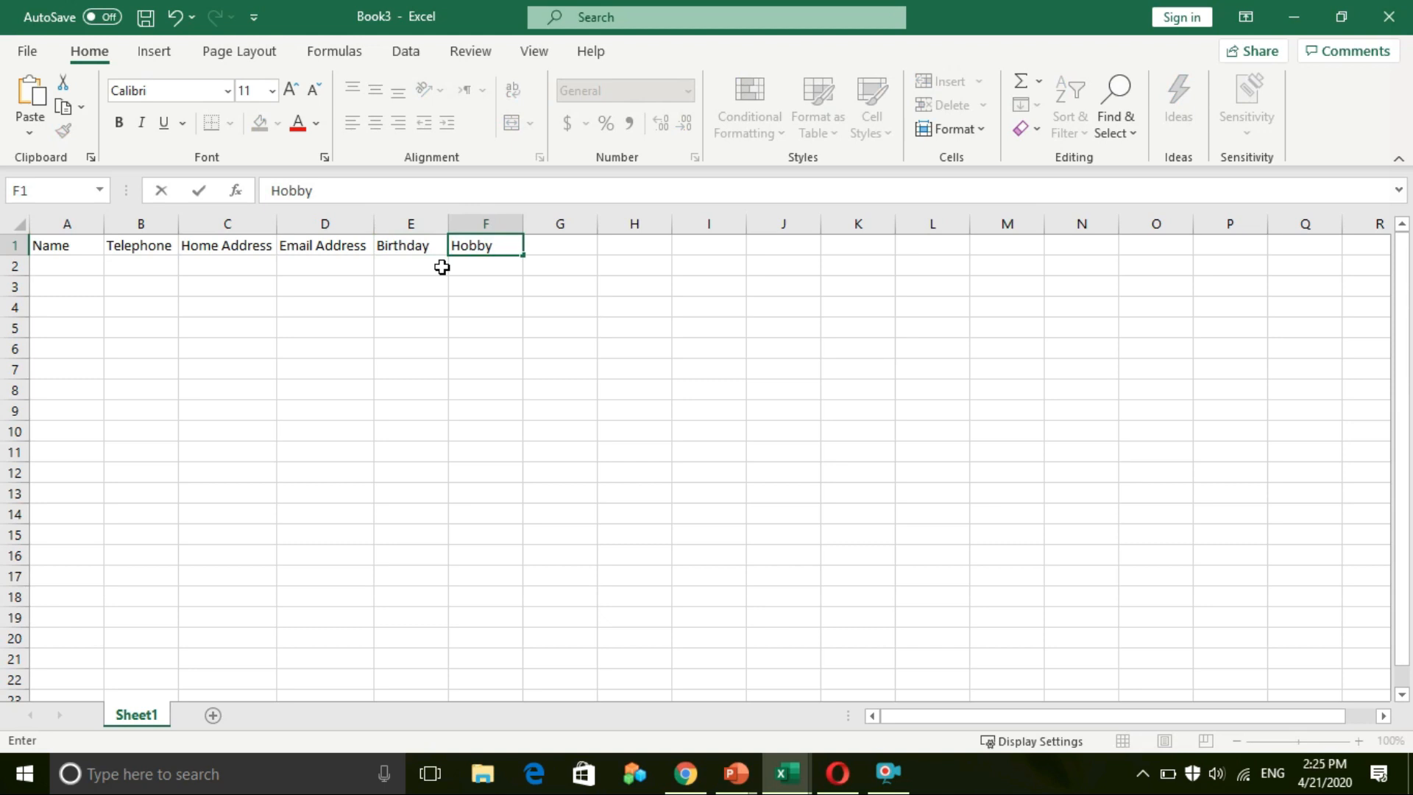
pyautogui.click(301, 410)
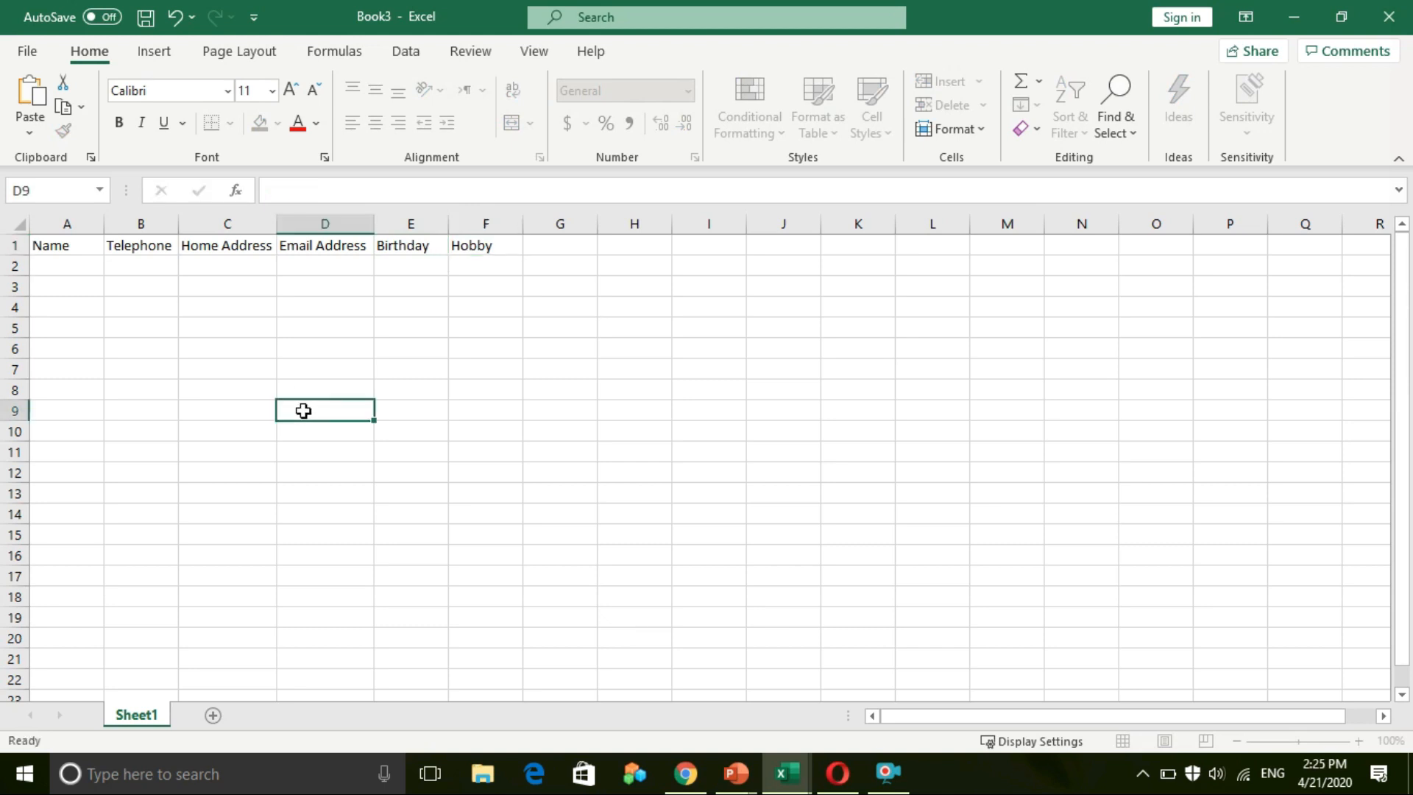
pyautogui.click(59, 269)
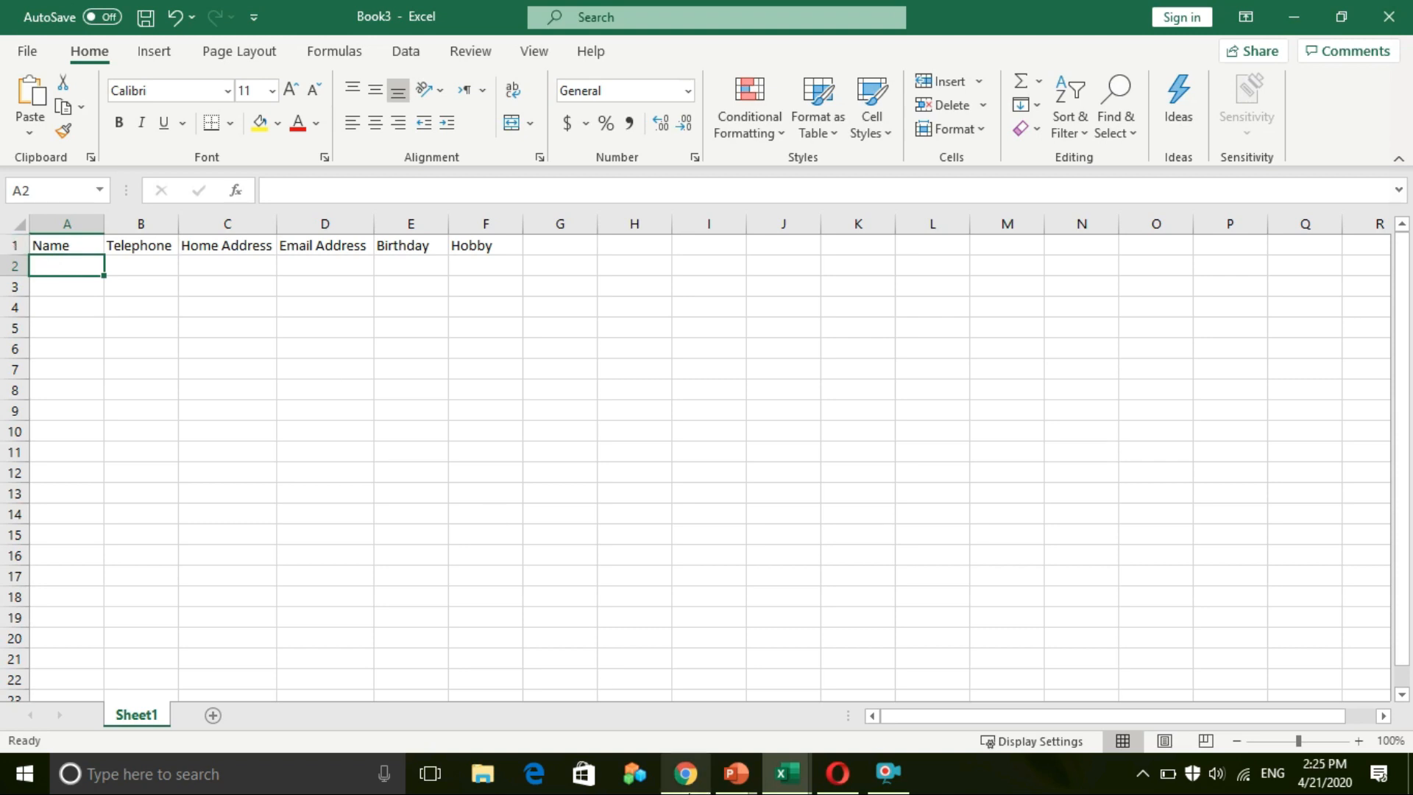
# Step: Close the Circuit presentation in PowerPoint without saving it
pyautogui.click(736, 772)
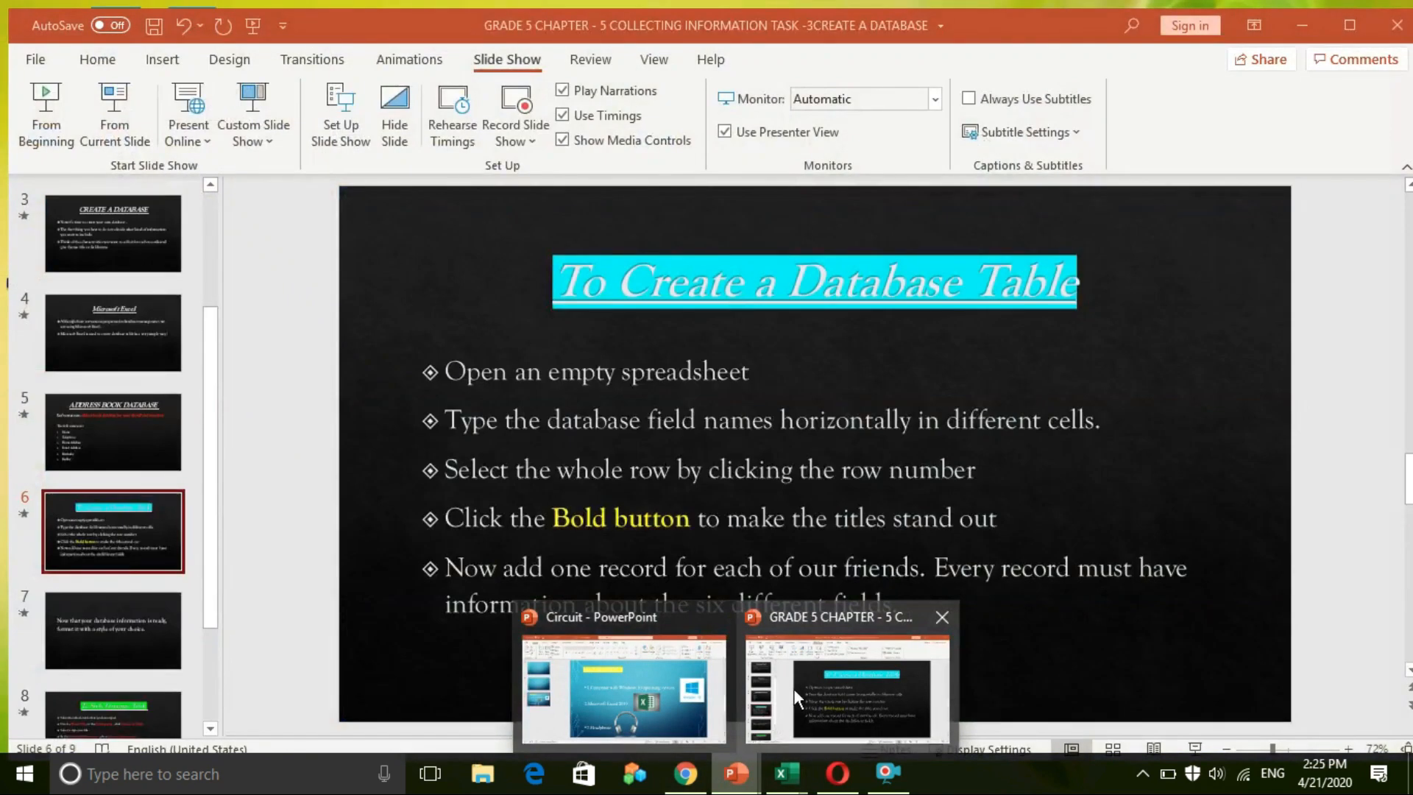
pyautogui.click(794, 691)
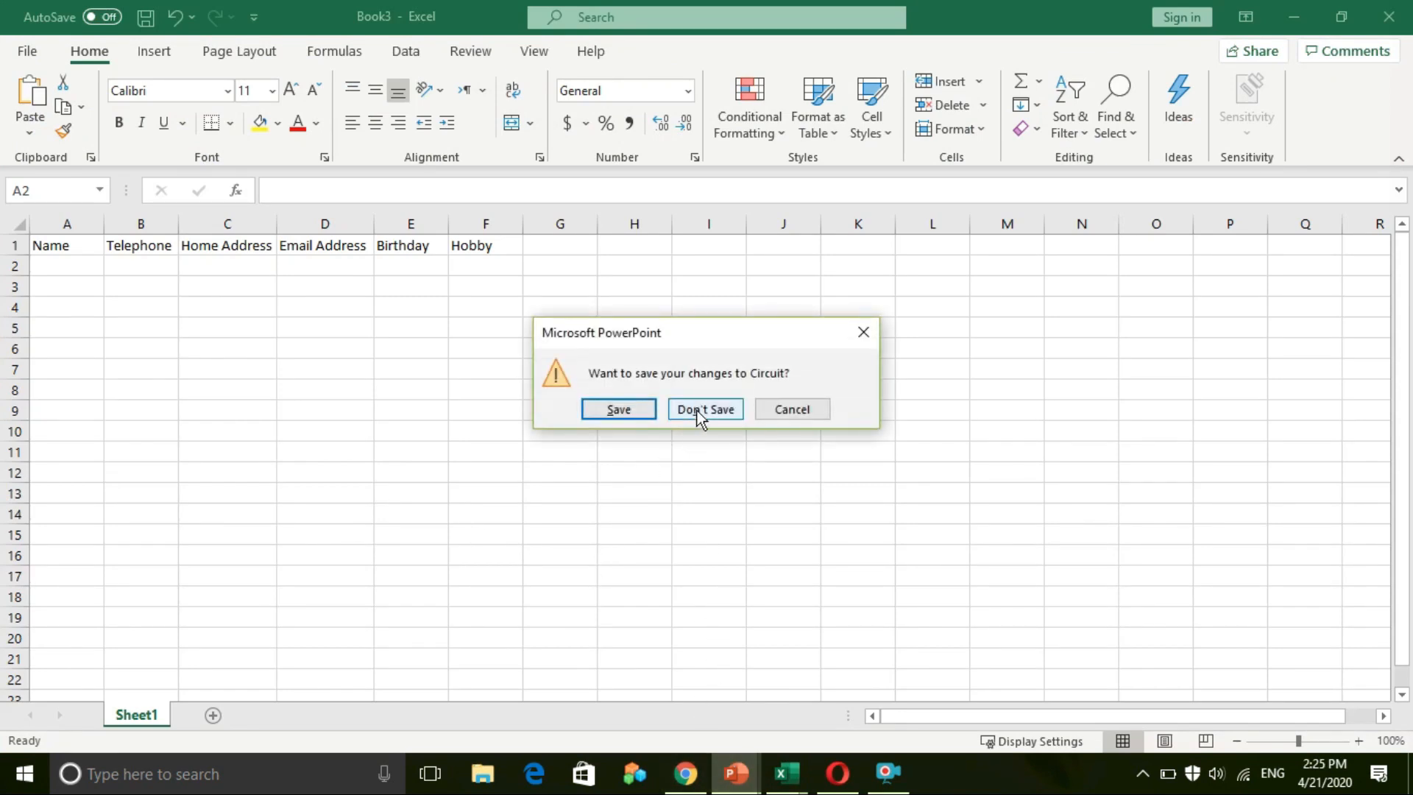
pyautogui.click(696, 411)
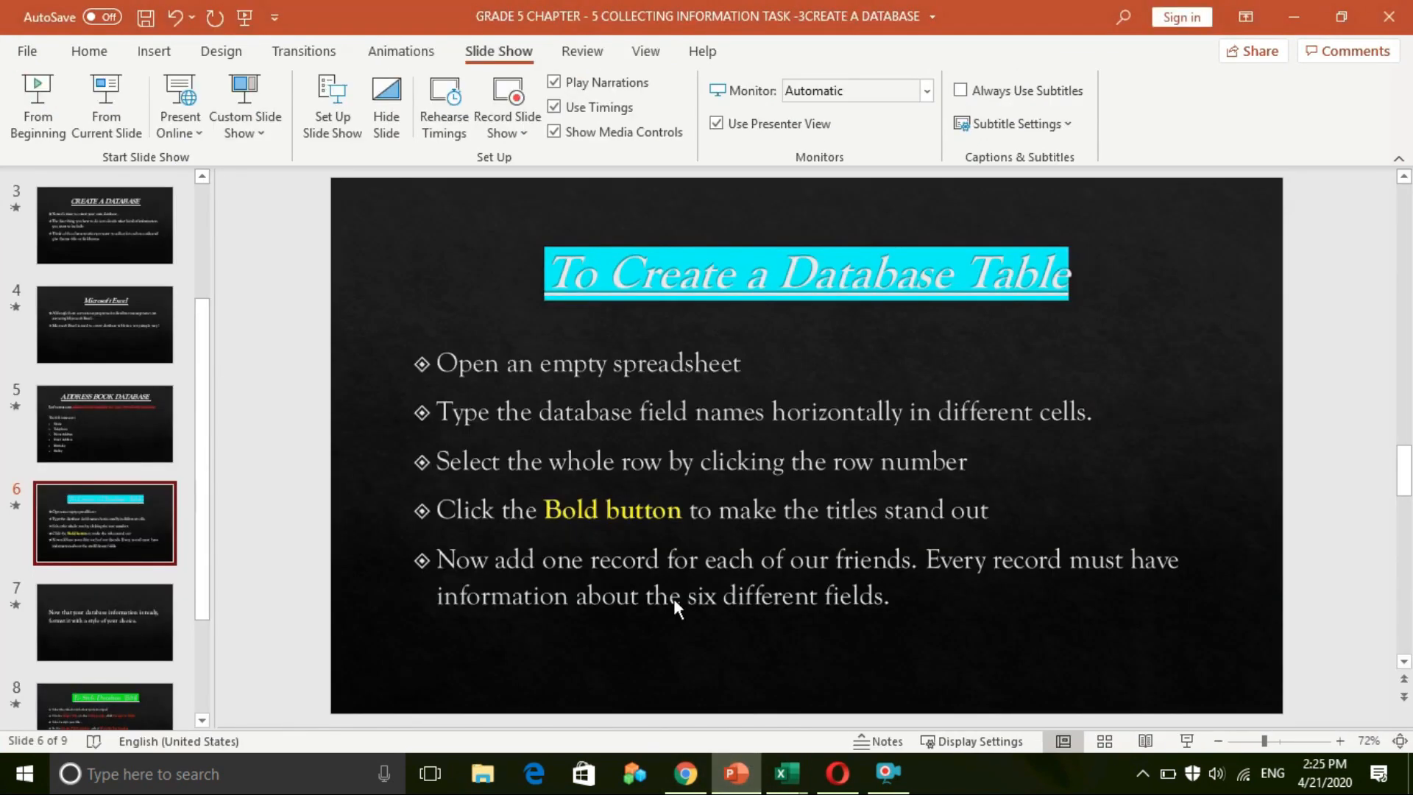
# Step: Read the database-table steps on slide 6, then return to the Book3 workbook
pyautogui.click(772, 462)
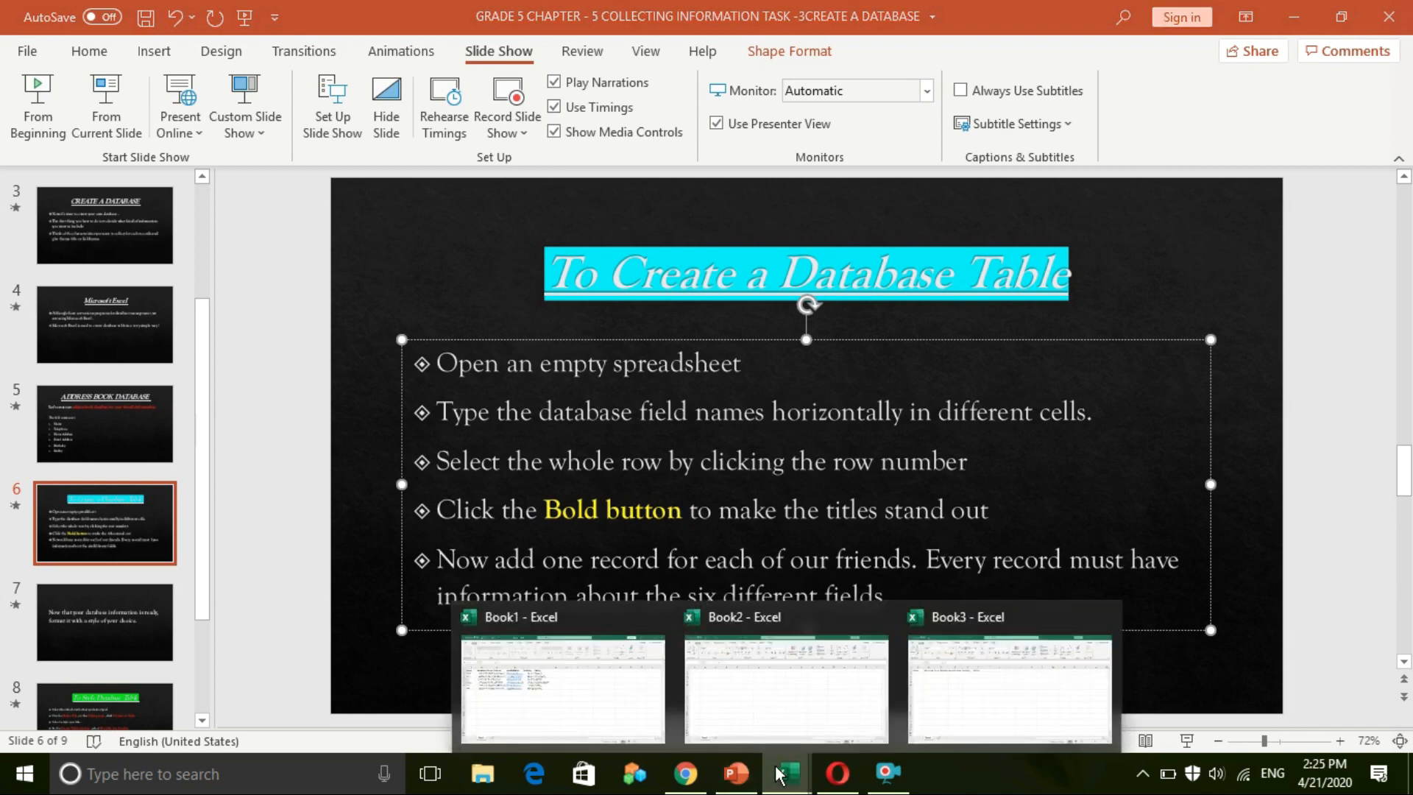
pyautogui.moveTo(781, 773)
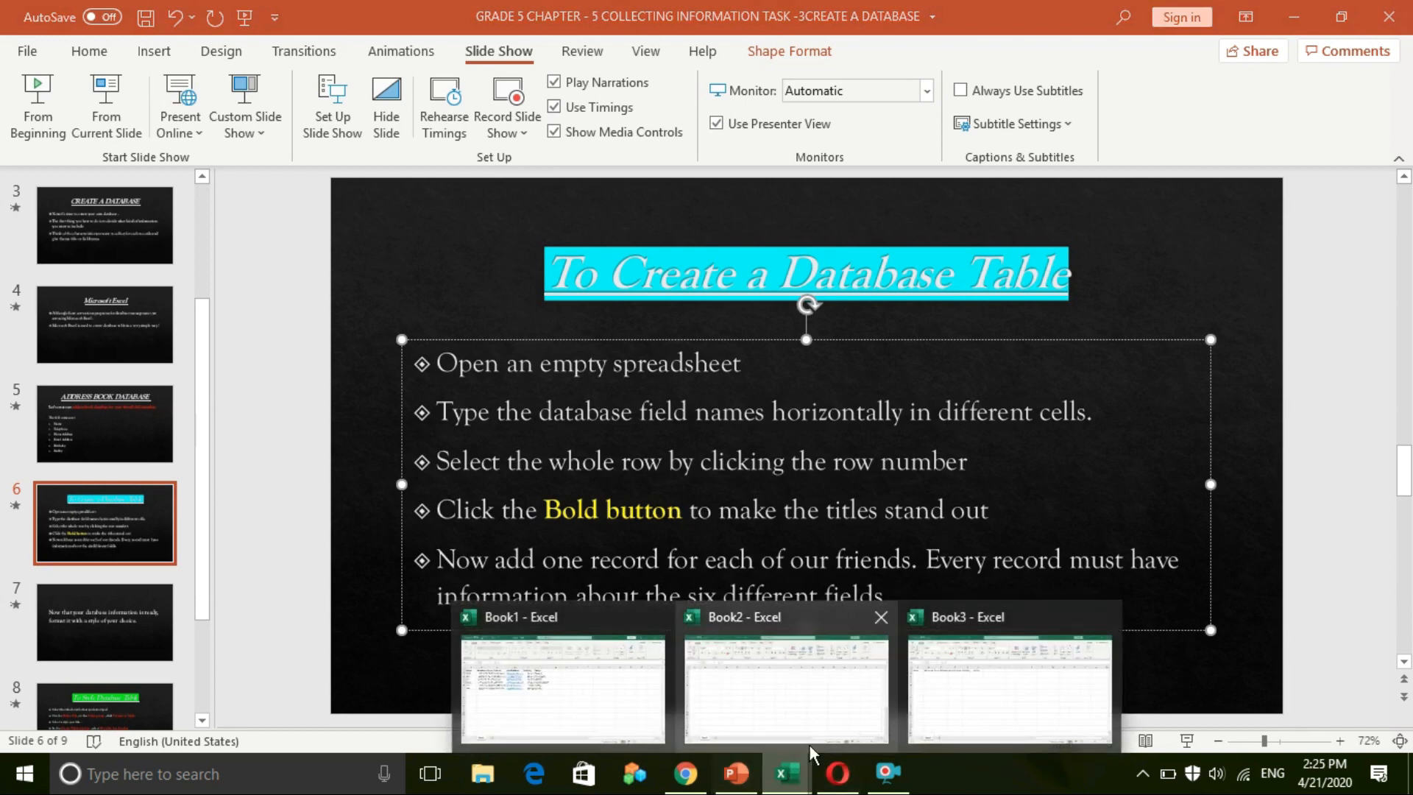
pyautogui.click(928, 704)
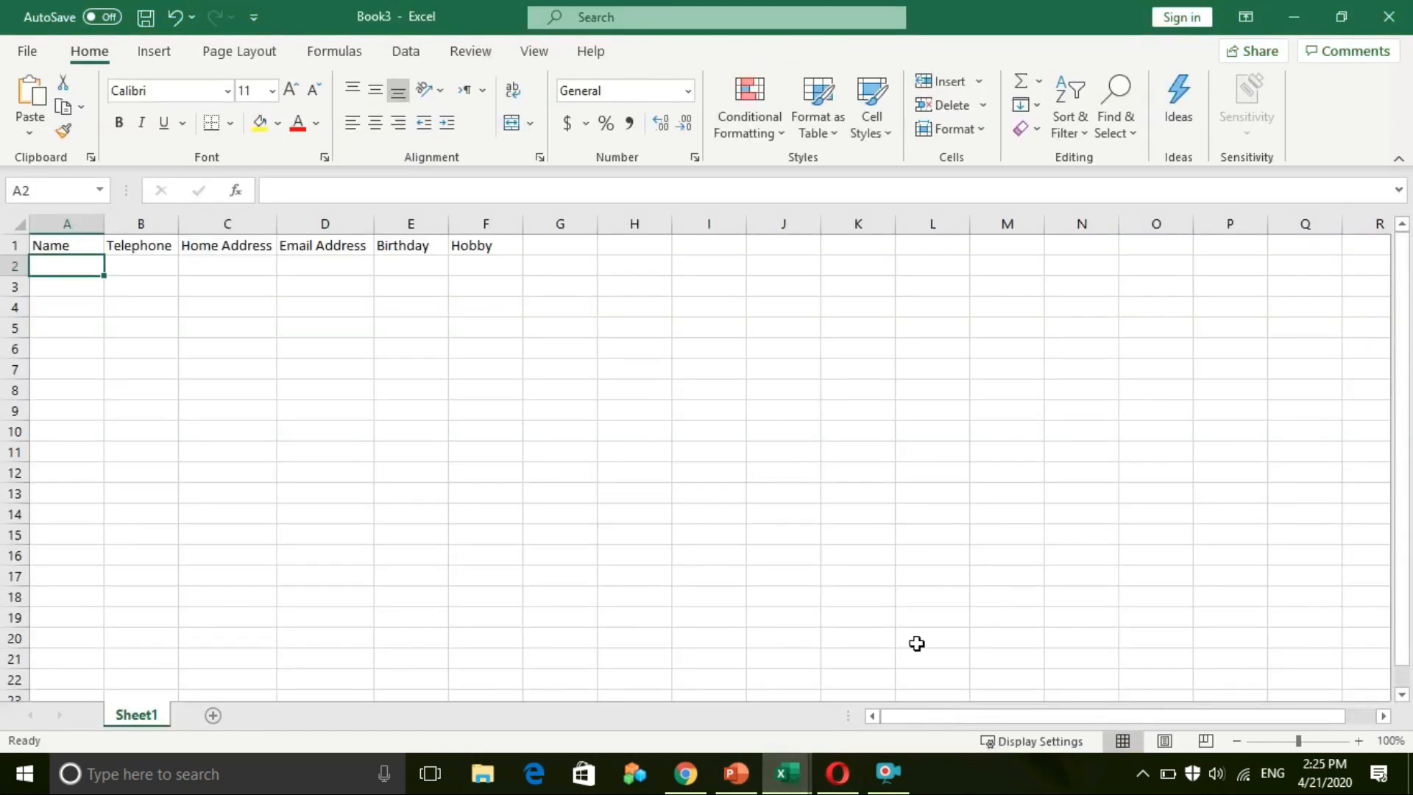
# Step: Make the row 1 headers bold, Name through Hobby
pyautogui.click(3, 244)
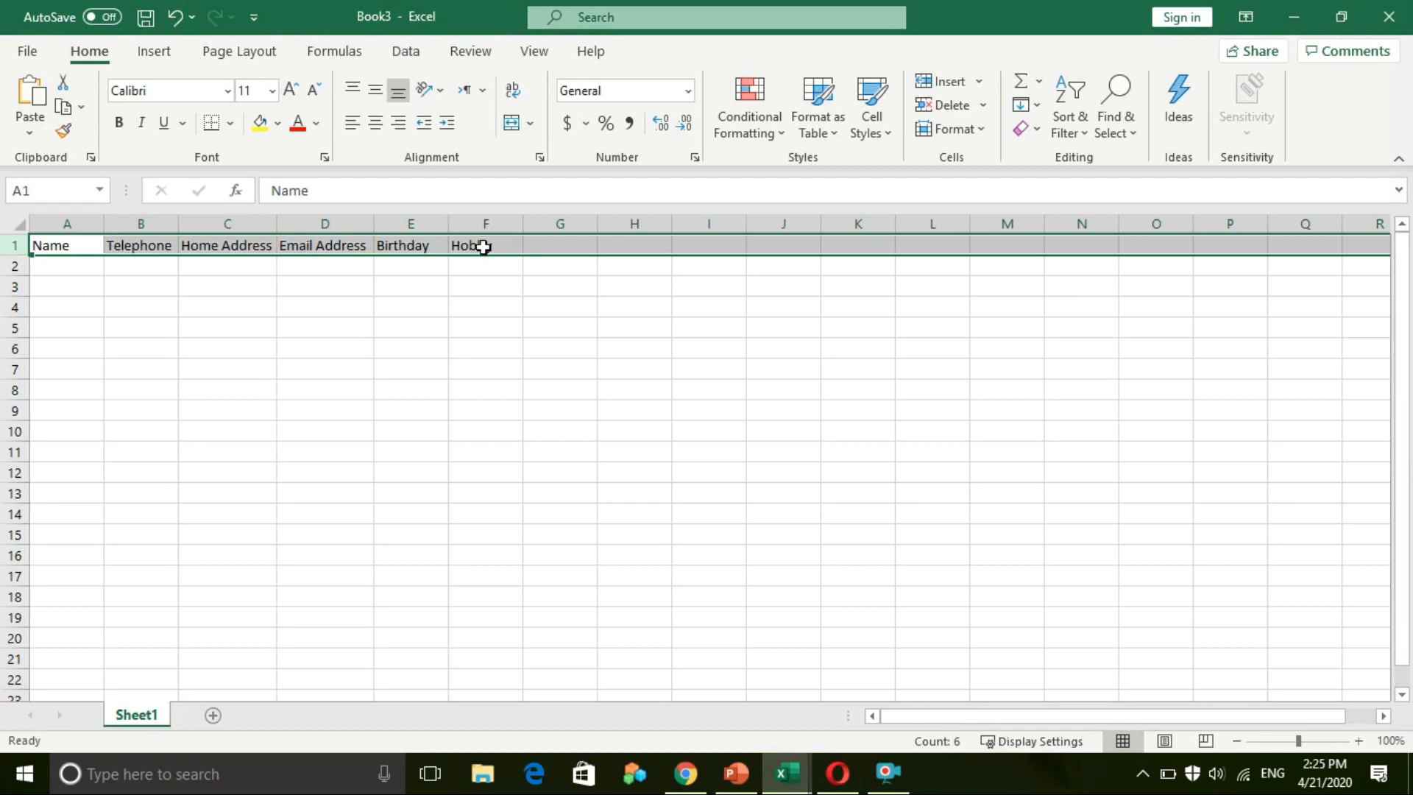
pyautogui.click(119, 124)
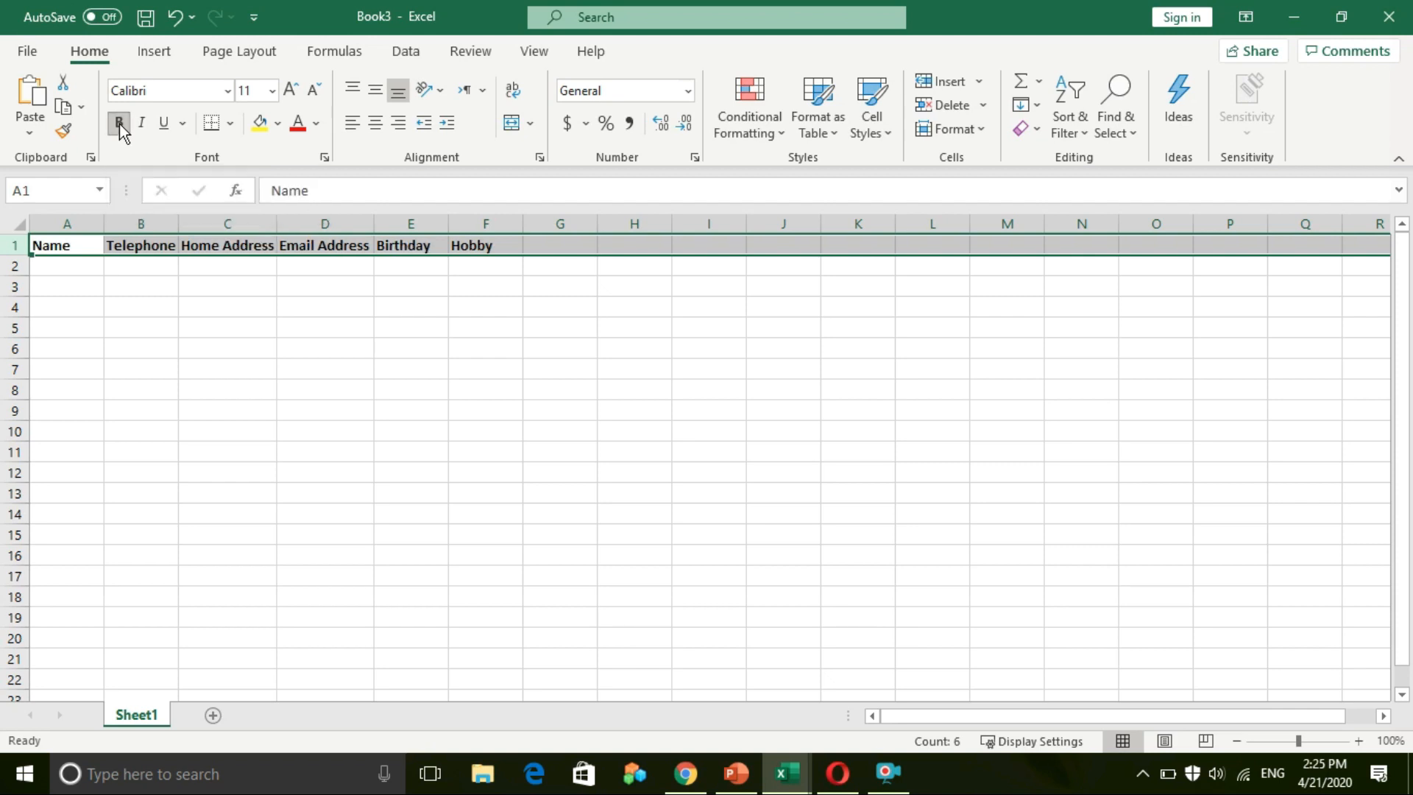
pyautogui.click(118, 303)
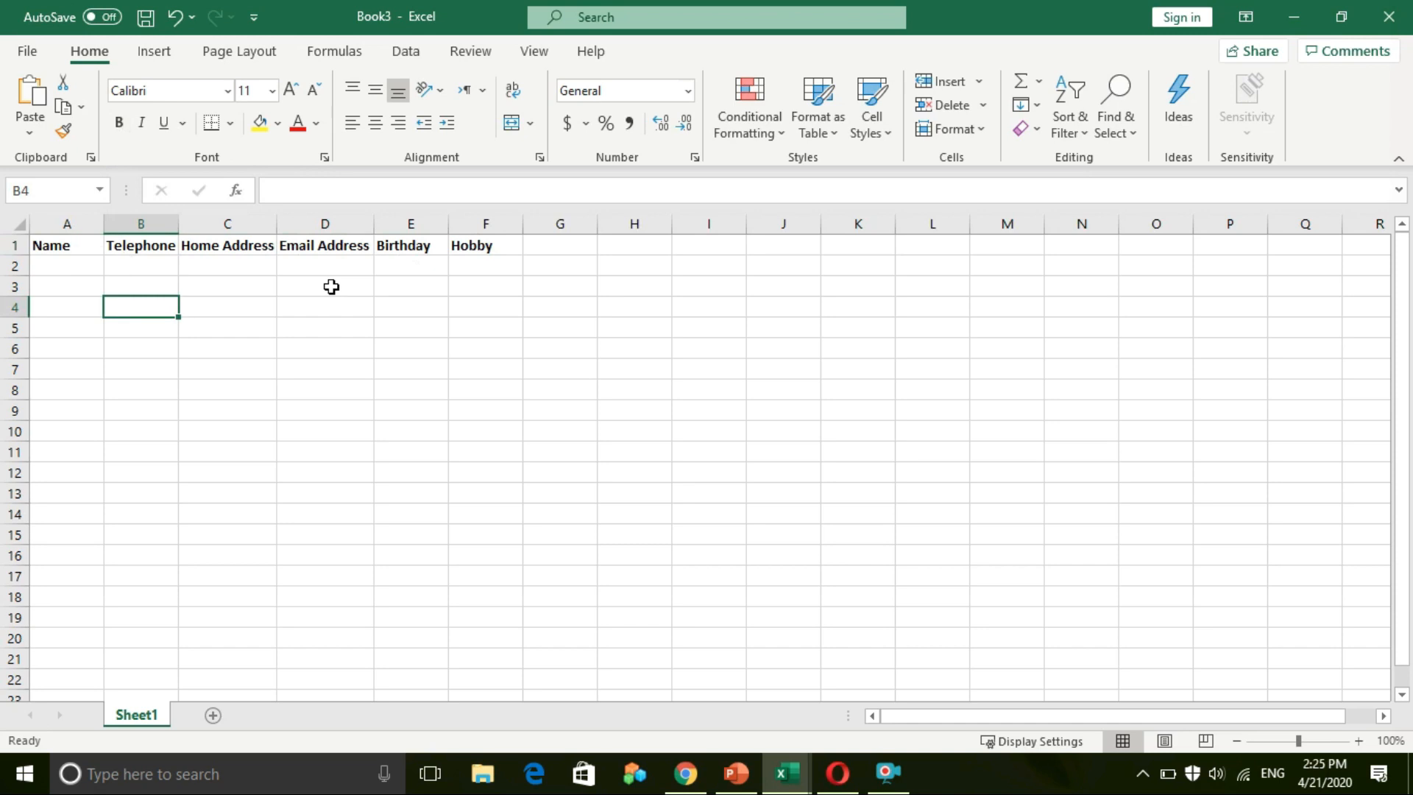
pyautogui.click(736, 773)
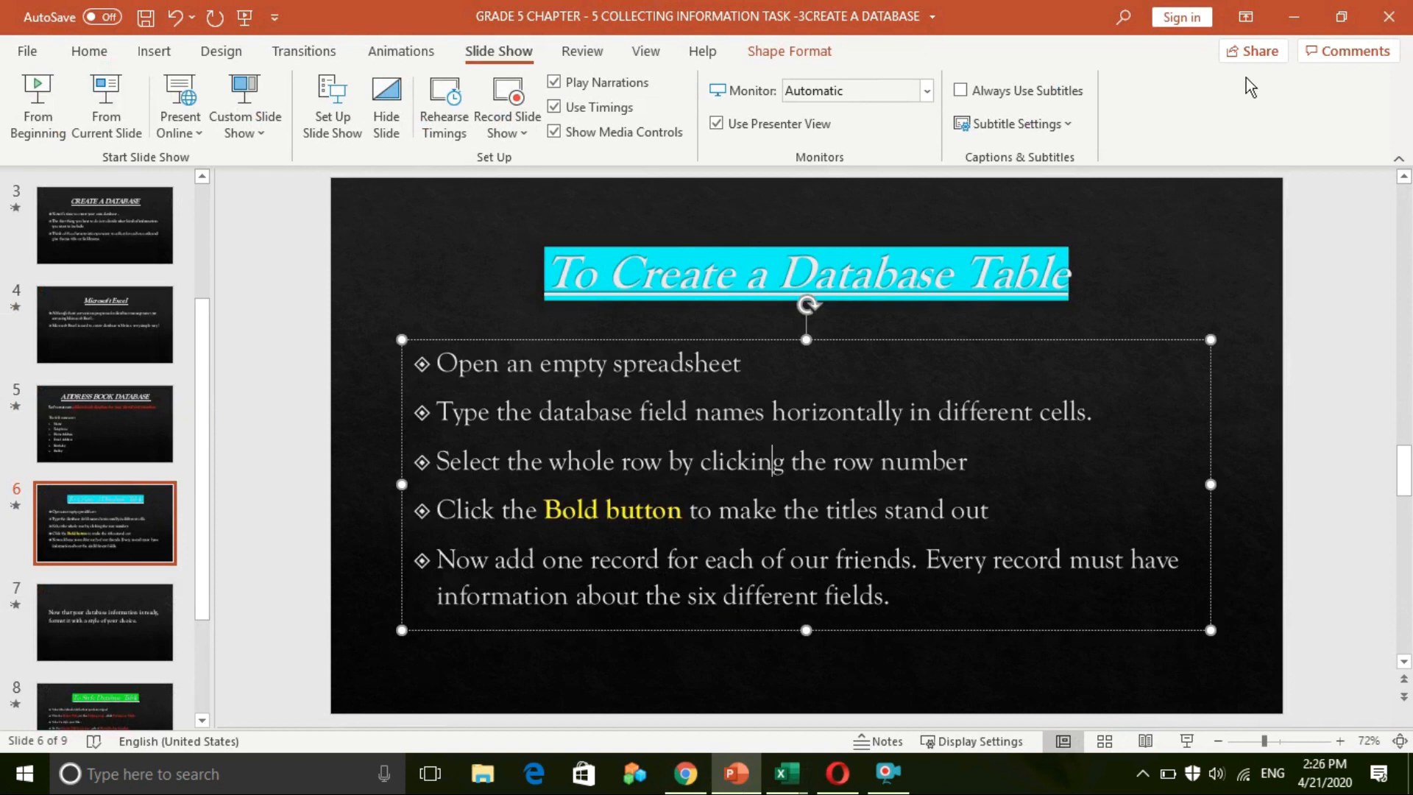
pyautogui.click(1293, 16)
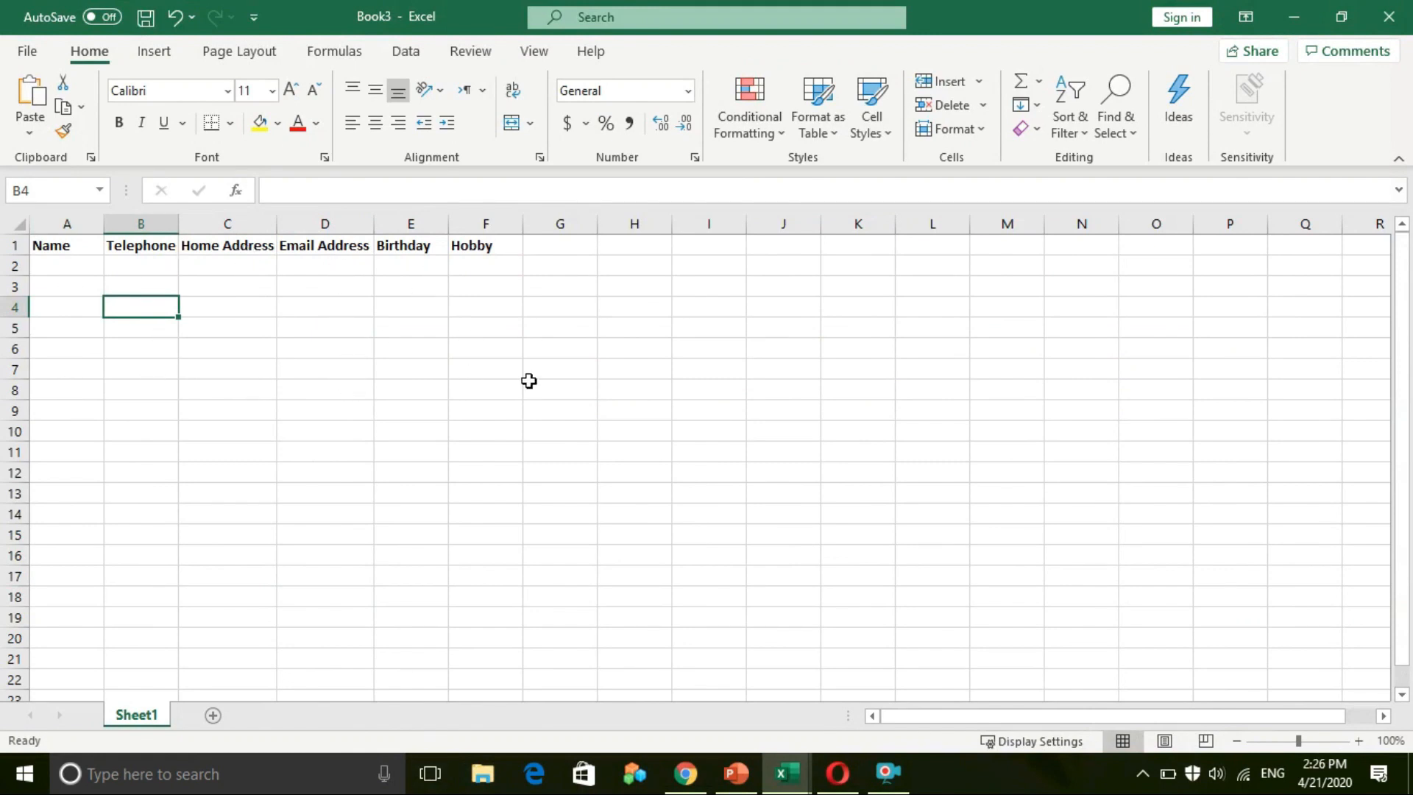
pyautogui.click(74, 264)
# Step: Enter the friend's name, telephone number and home address in A2–C2, then widen column C
pyautogui.doubleClick(75, 263)
pyautogui.write('Stella')
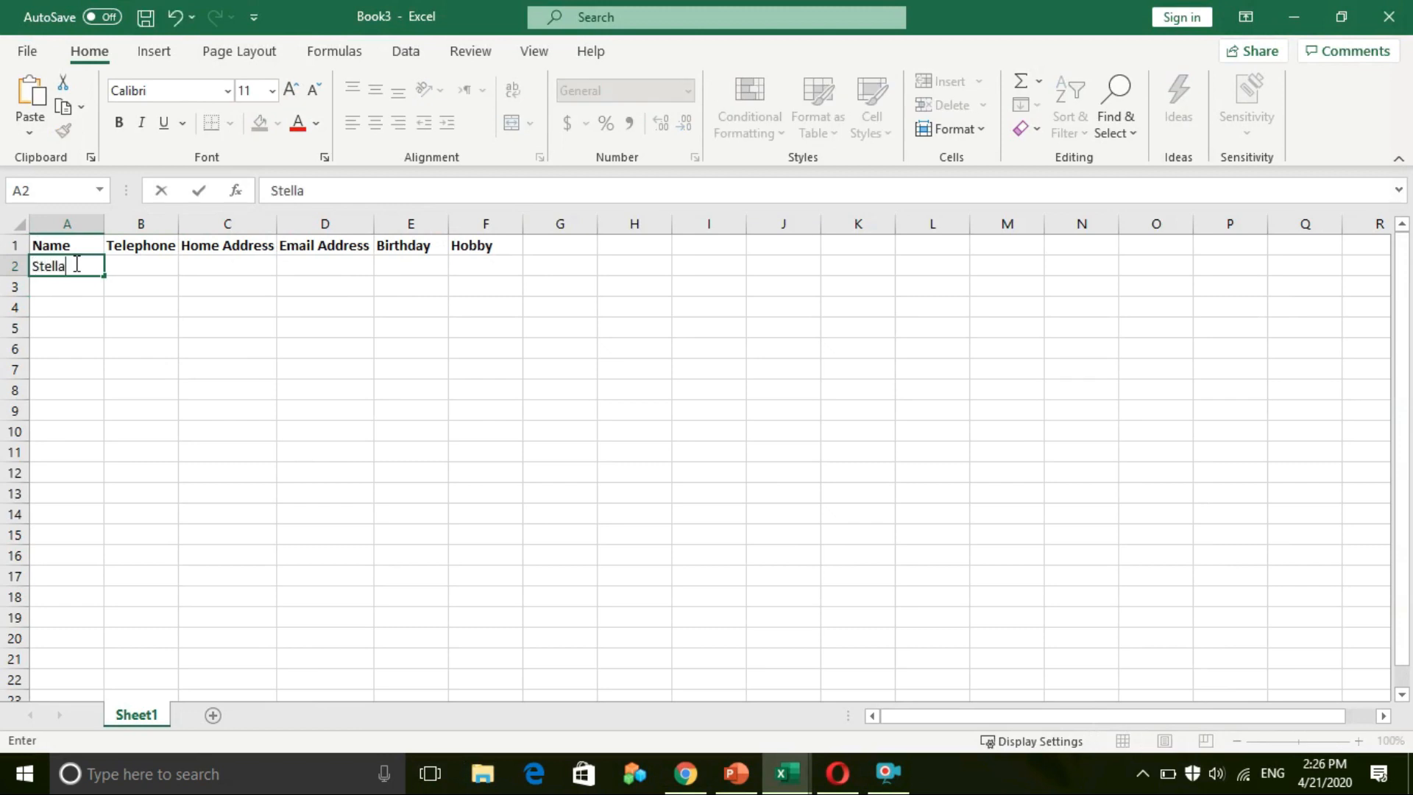
pyautogui.press('Tab')
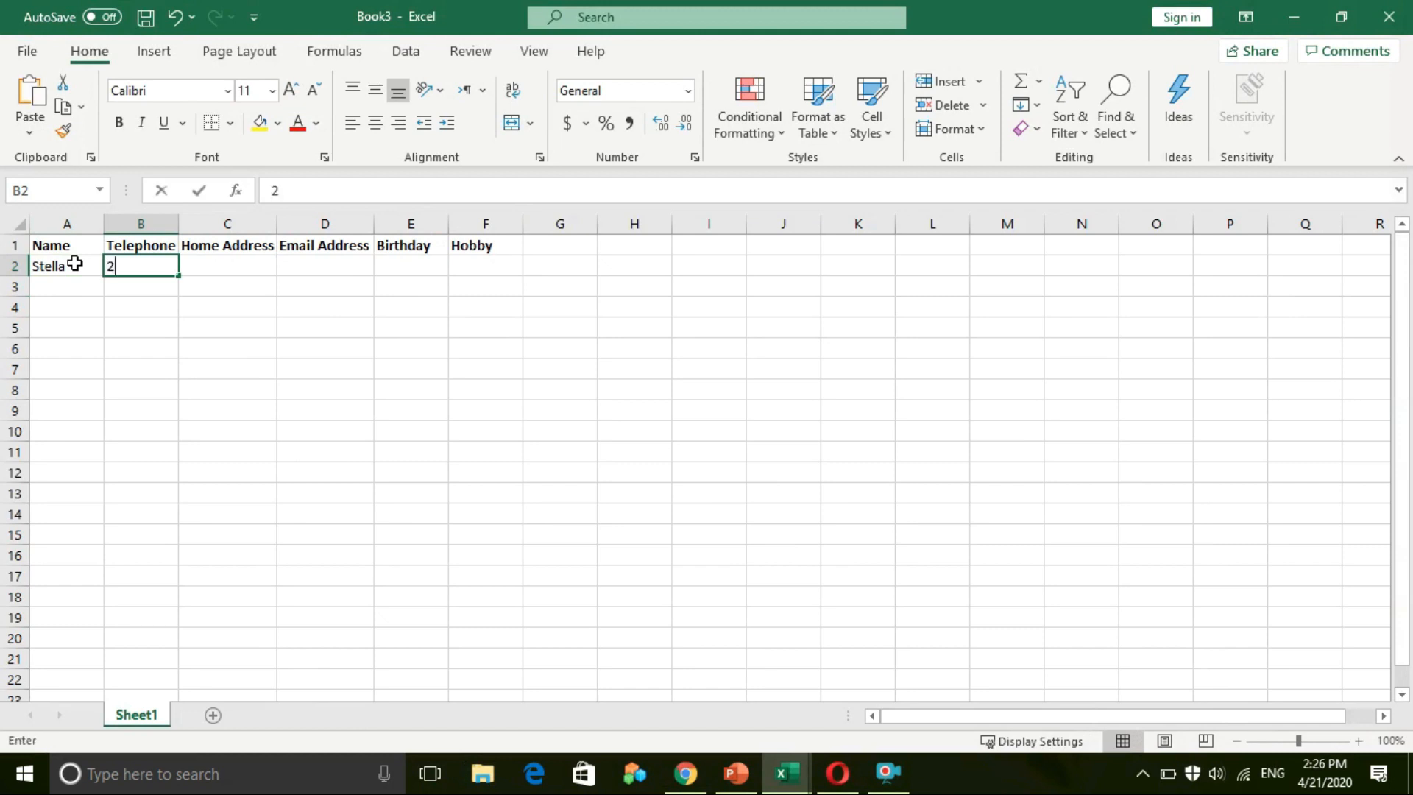
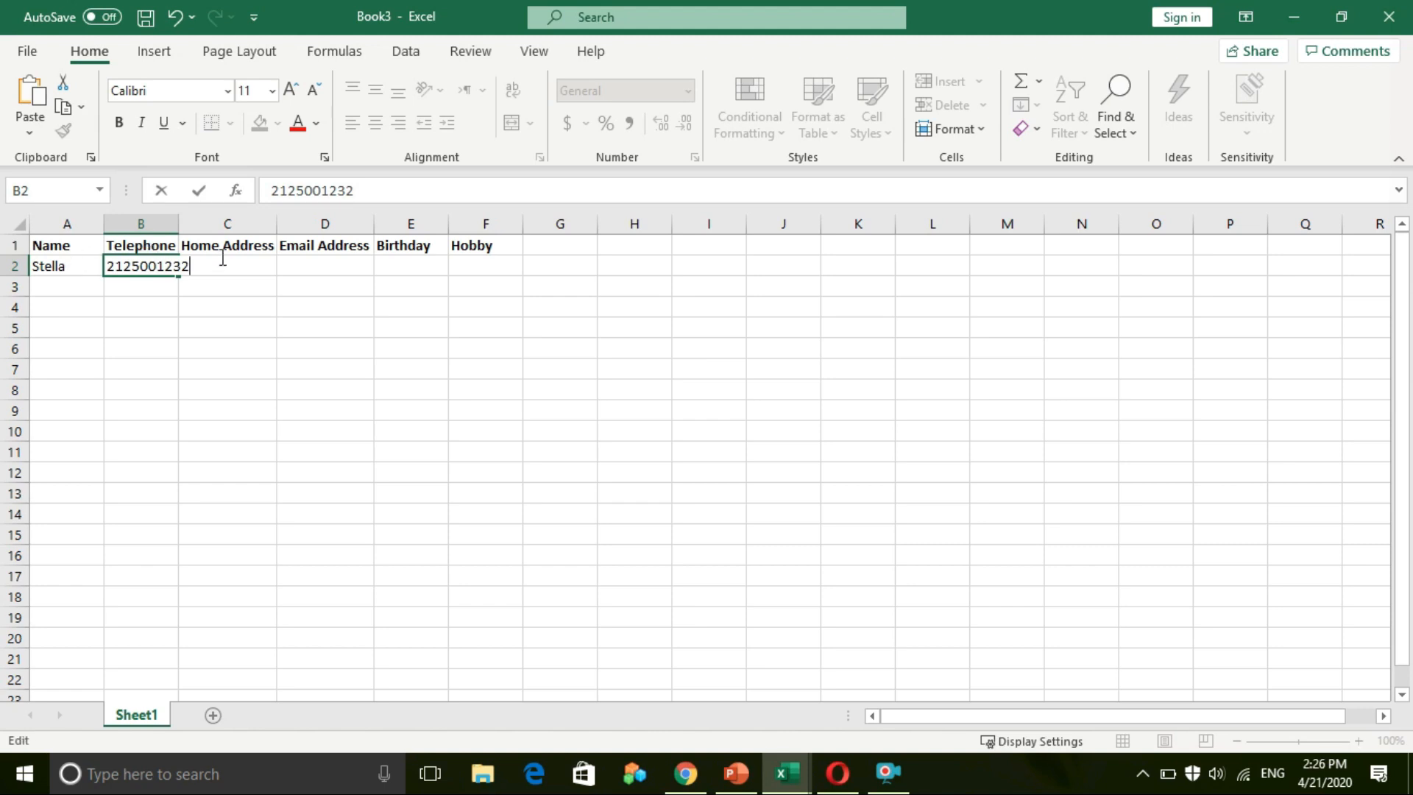
pyautogui.click(167, 287)
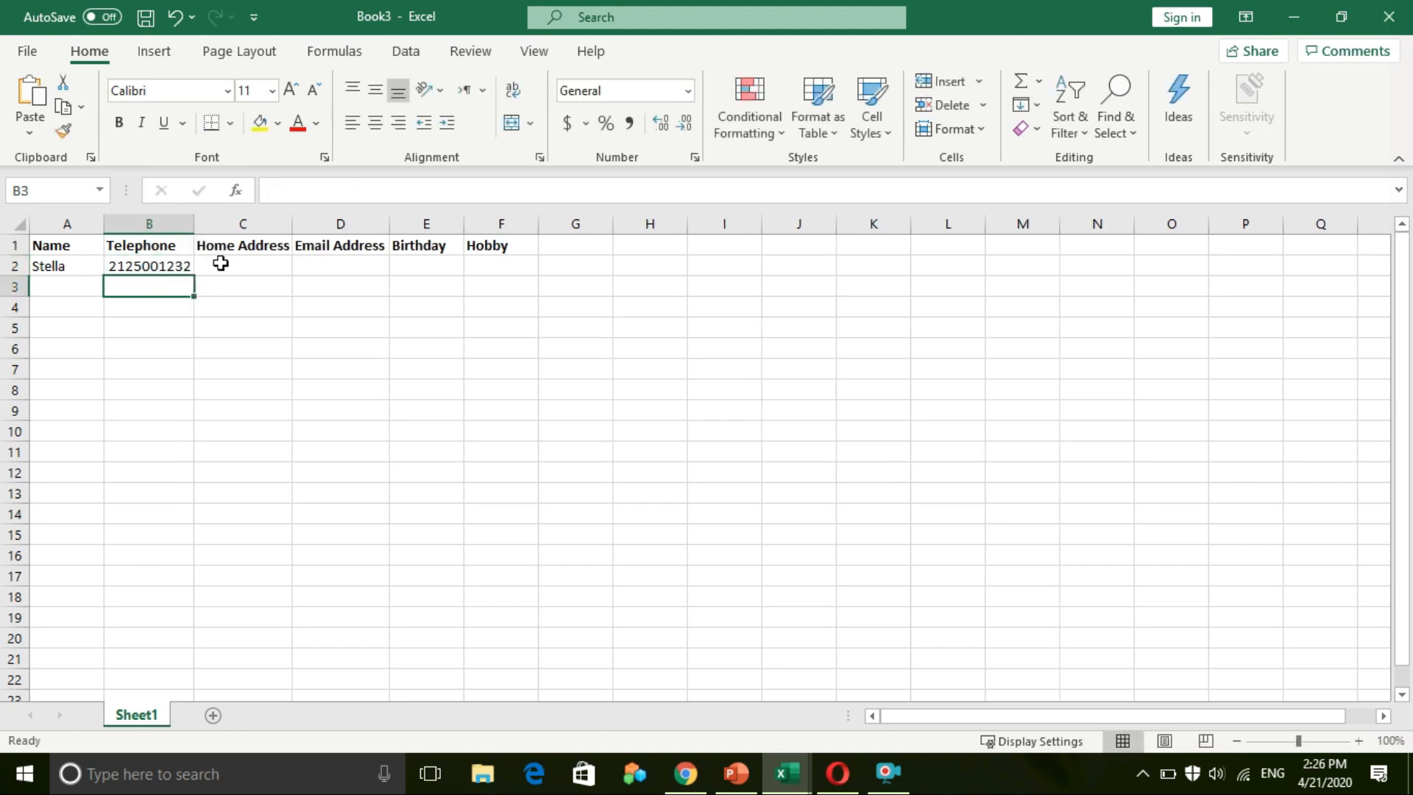
pyautogui.click(221, 264)
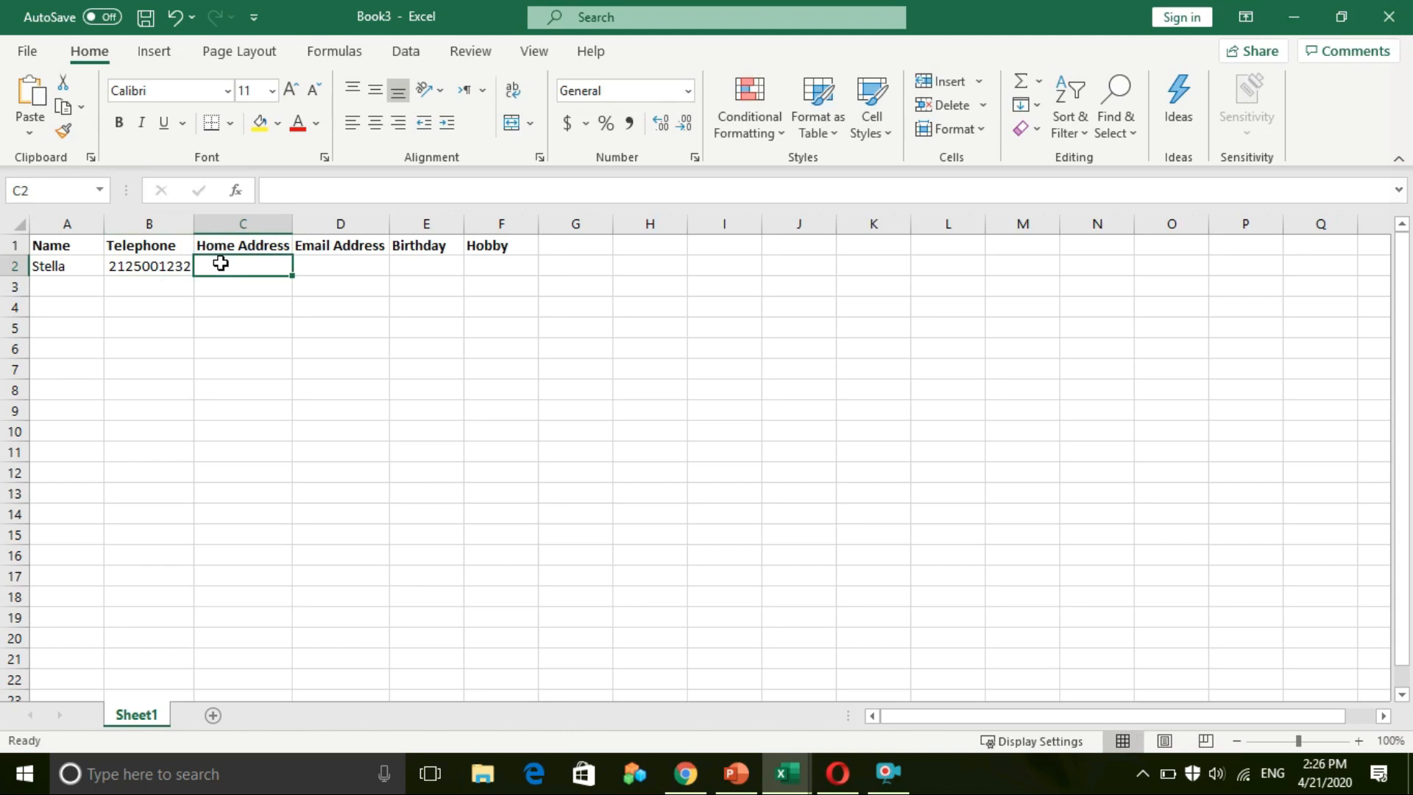
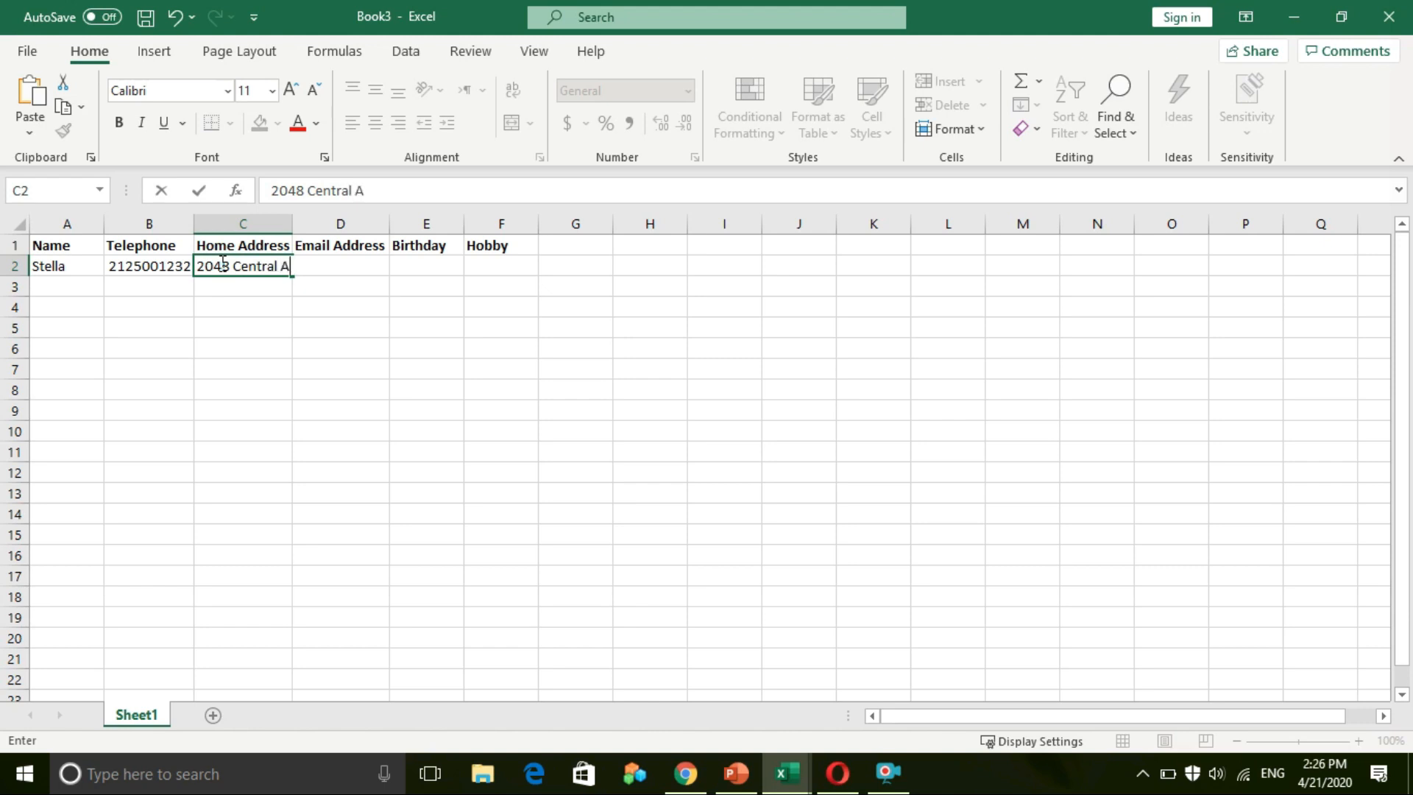
pyautogui.click(283, 346)
pyautogui.moveTo(295, 226); pyautogui.dragTo(329, 226)
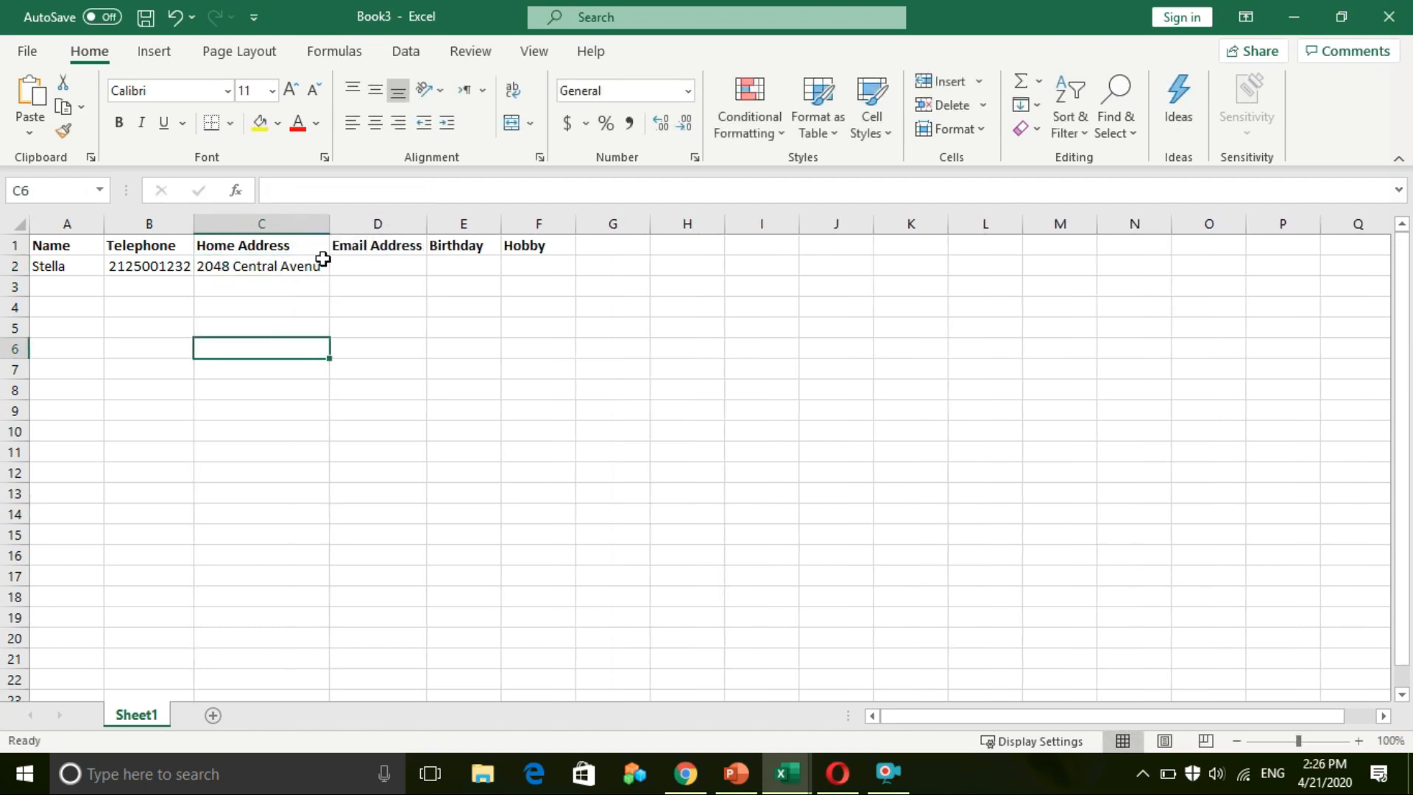
# Step: Enter the friend's e-mail address in D2 and widen column D to fit it
pyautogui.click(350, 265)
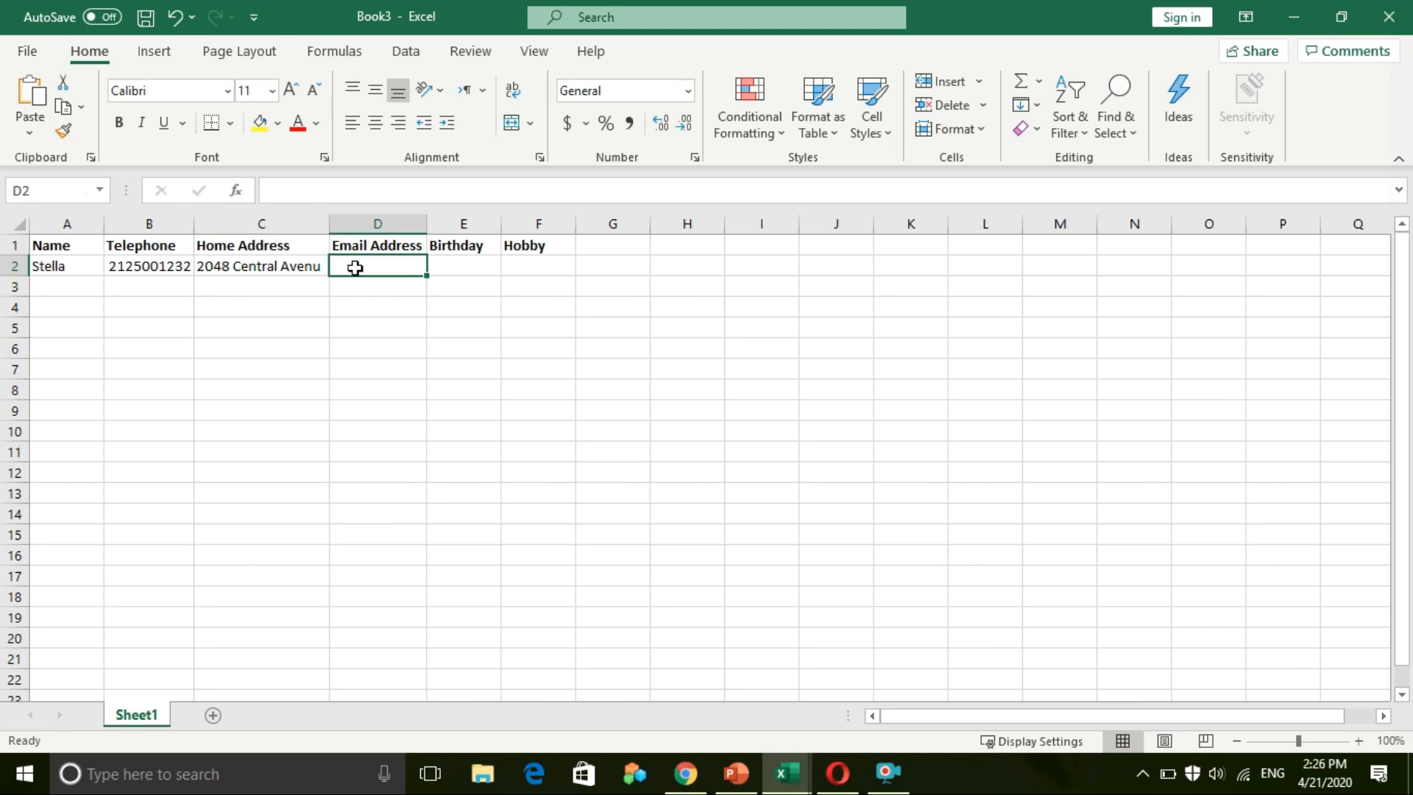
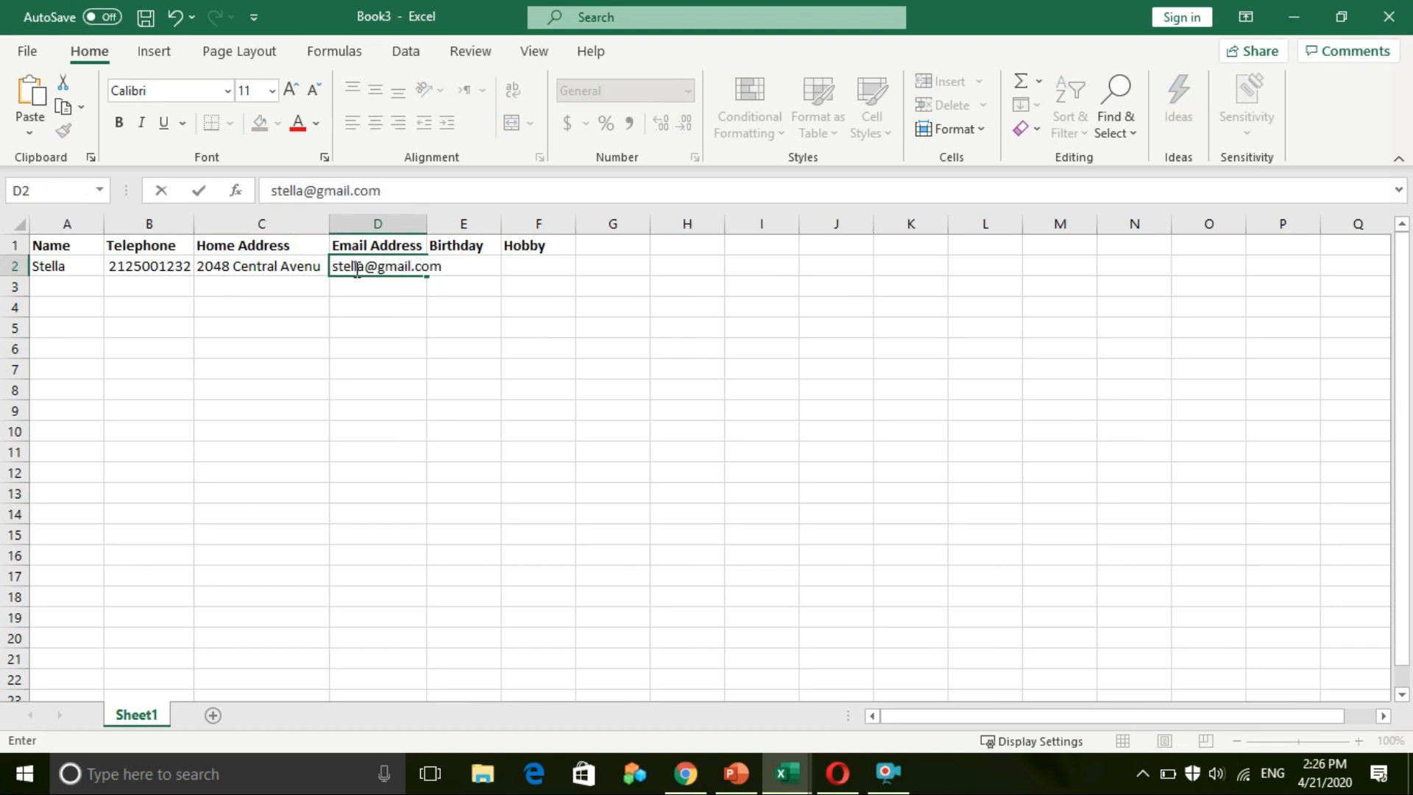
pyautogui.click(356, 372)
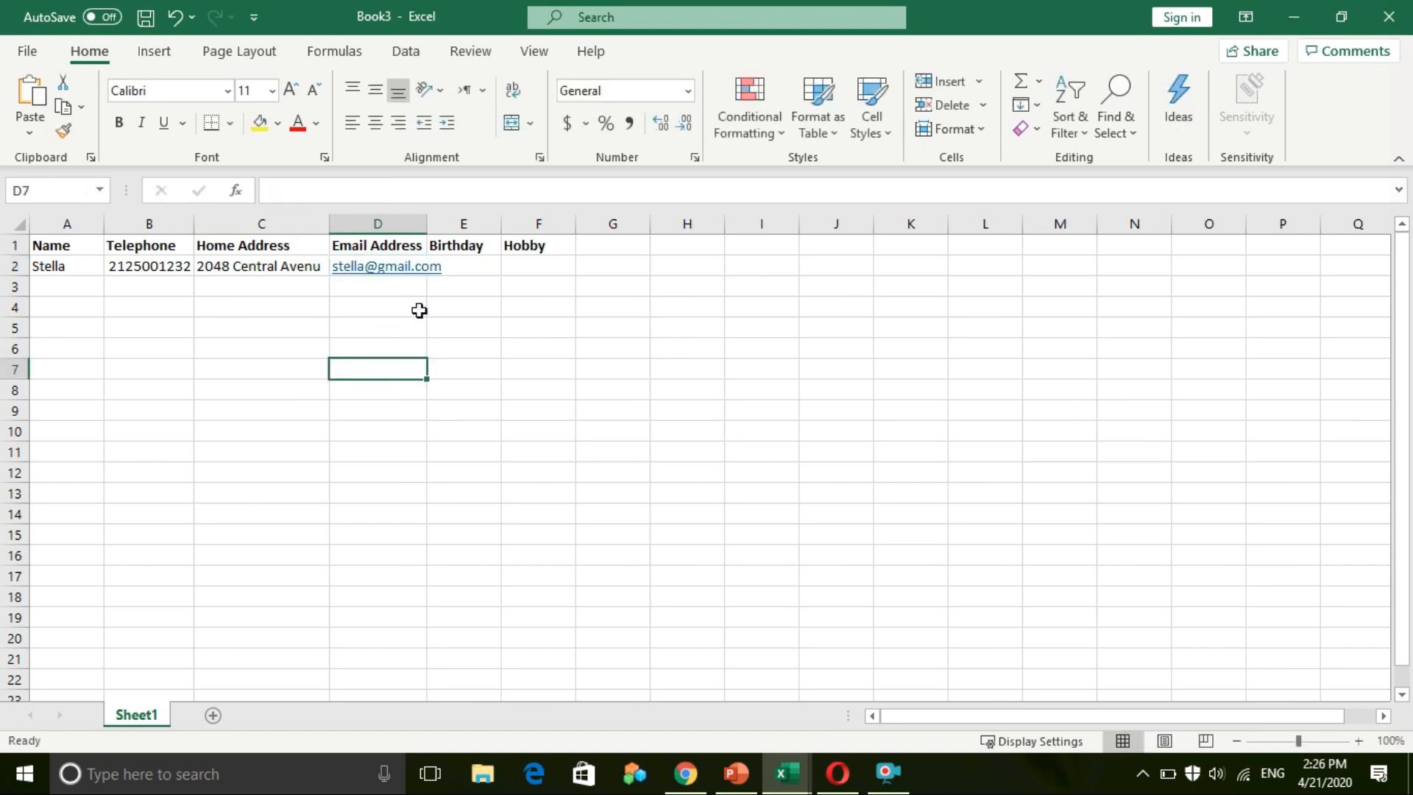
pyautogui.moveTo(434, 232); pyautogui.dragTo(452, 234)
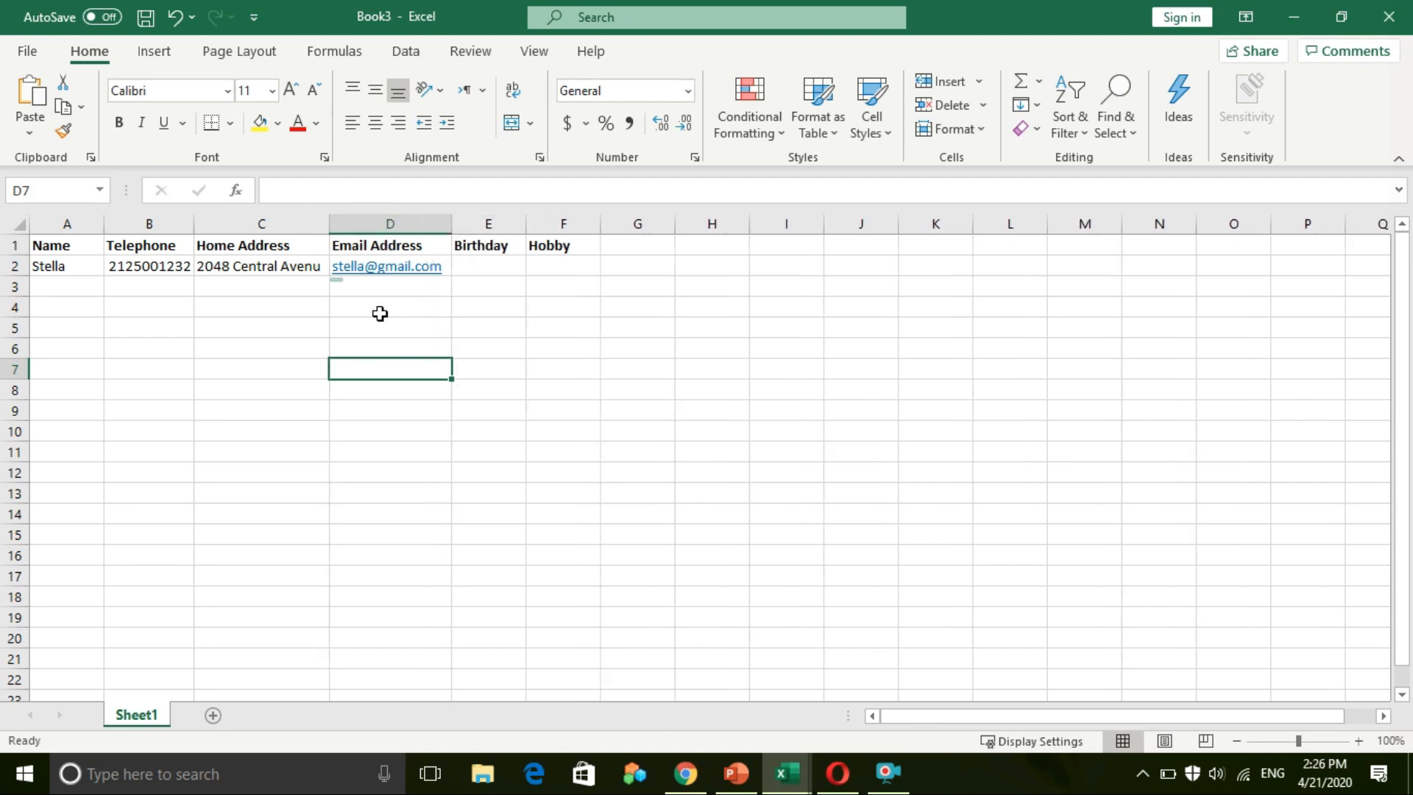
# Step: Enter birthday 23 June in E2 and hobby Reading in F2, widening columns E, F and C
pyautogui.click(506, 272)
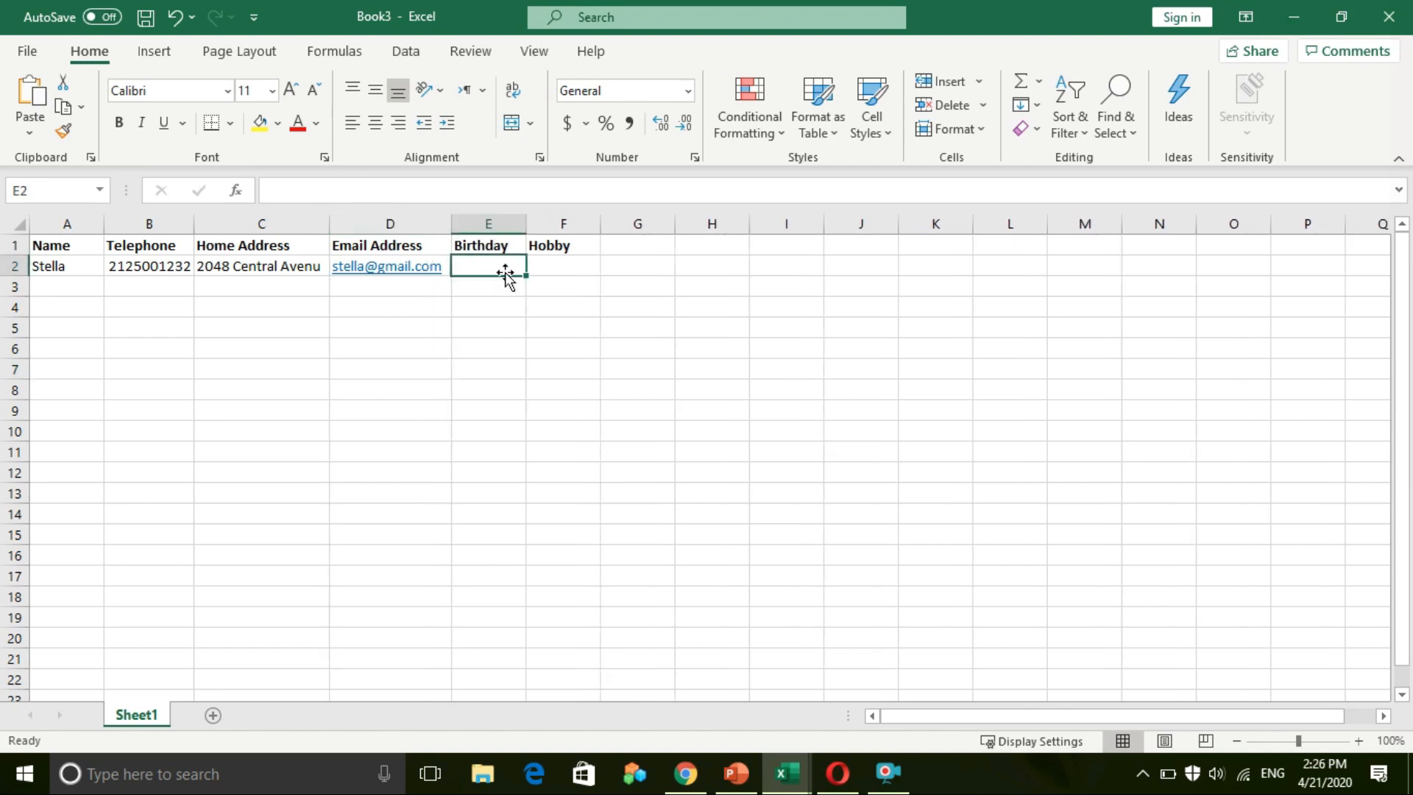
pyautogui.write('23 June')
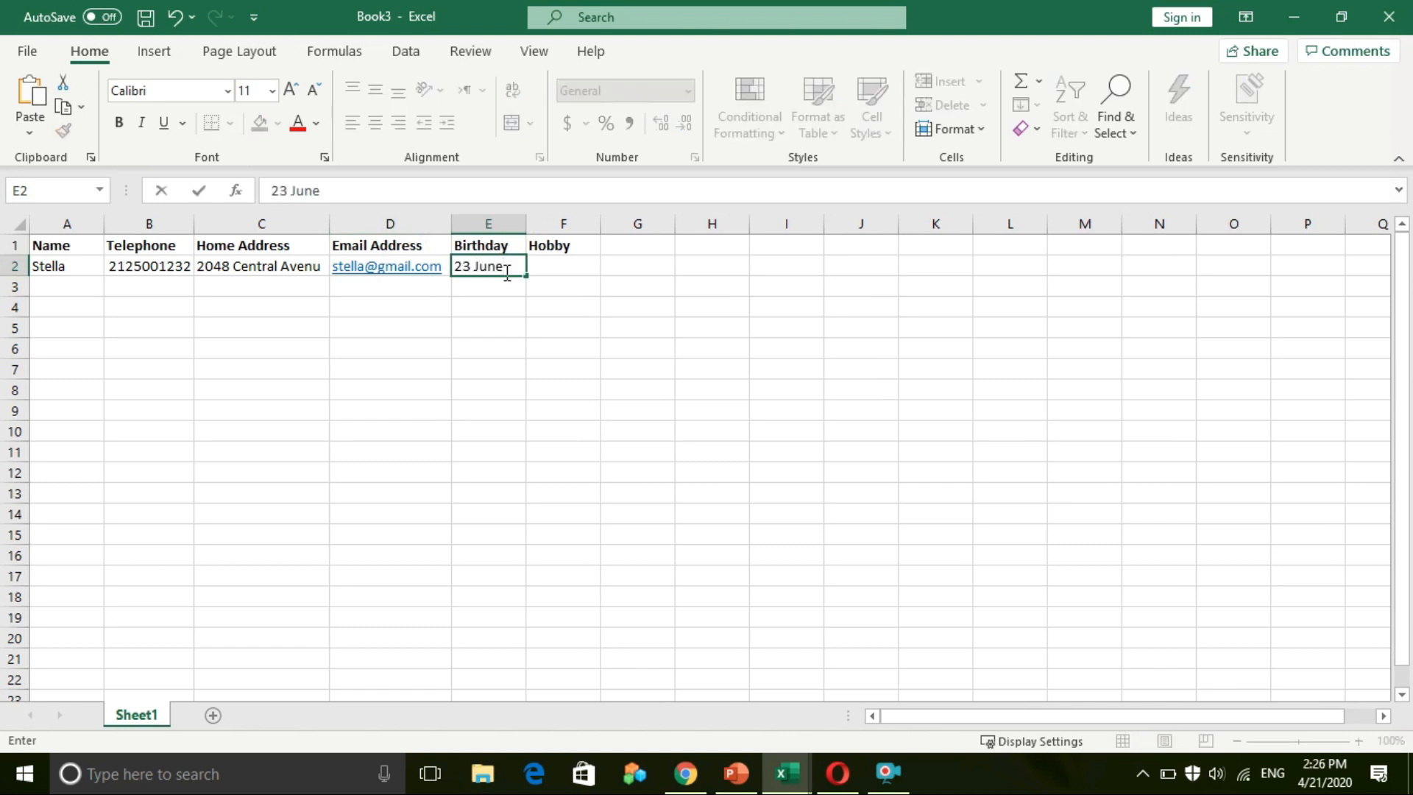
pyautogui.click(555, 265)
pyautogui.write('Reading')
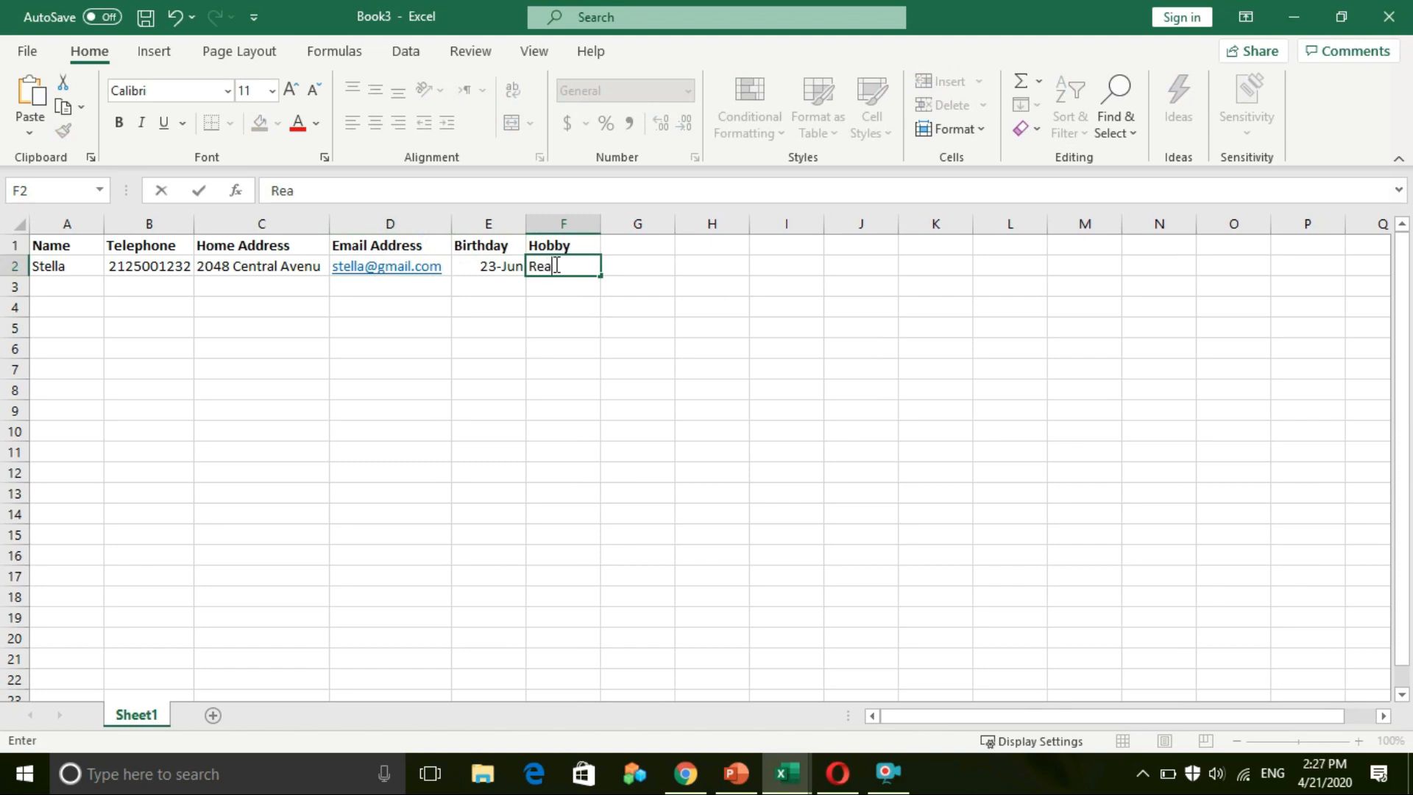
pyautogui.click(580, 343)
pyautogui.moveTo(527, 224); pyautogui.dragTo(633, 225)
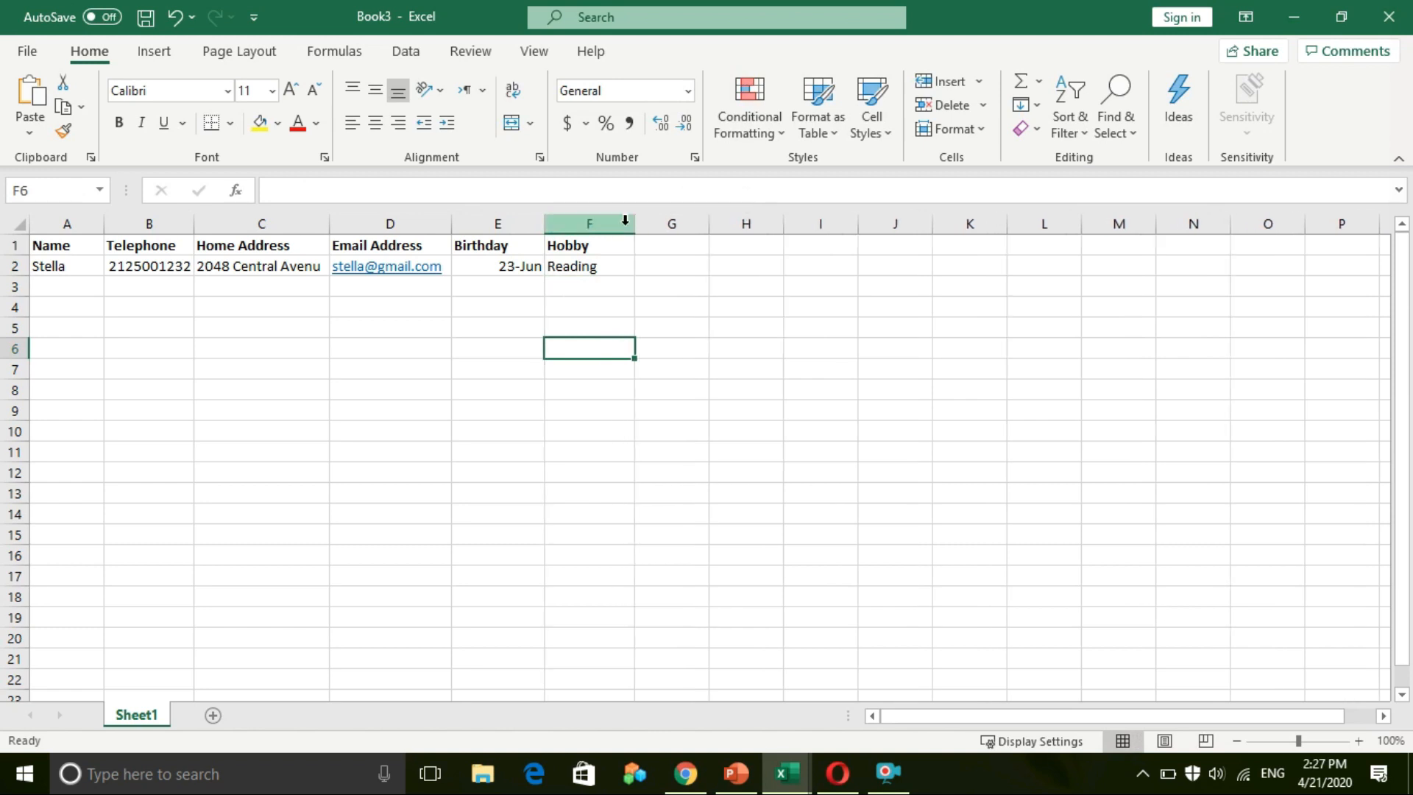
pyautogui.click(514, 366)
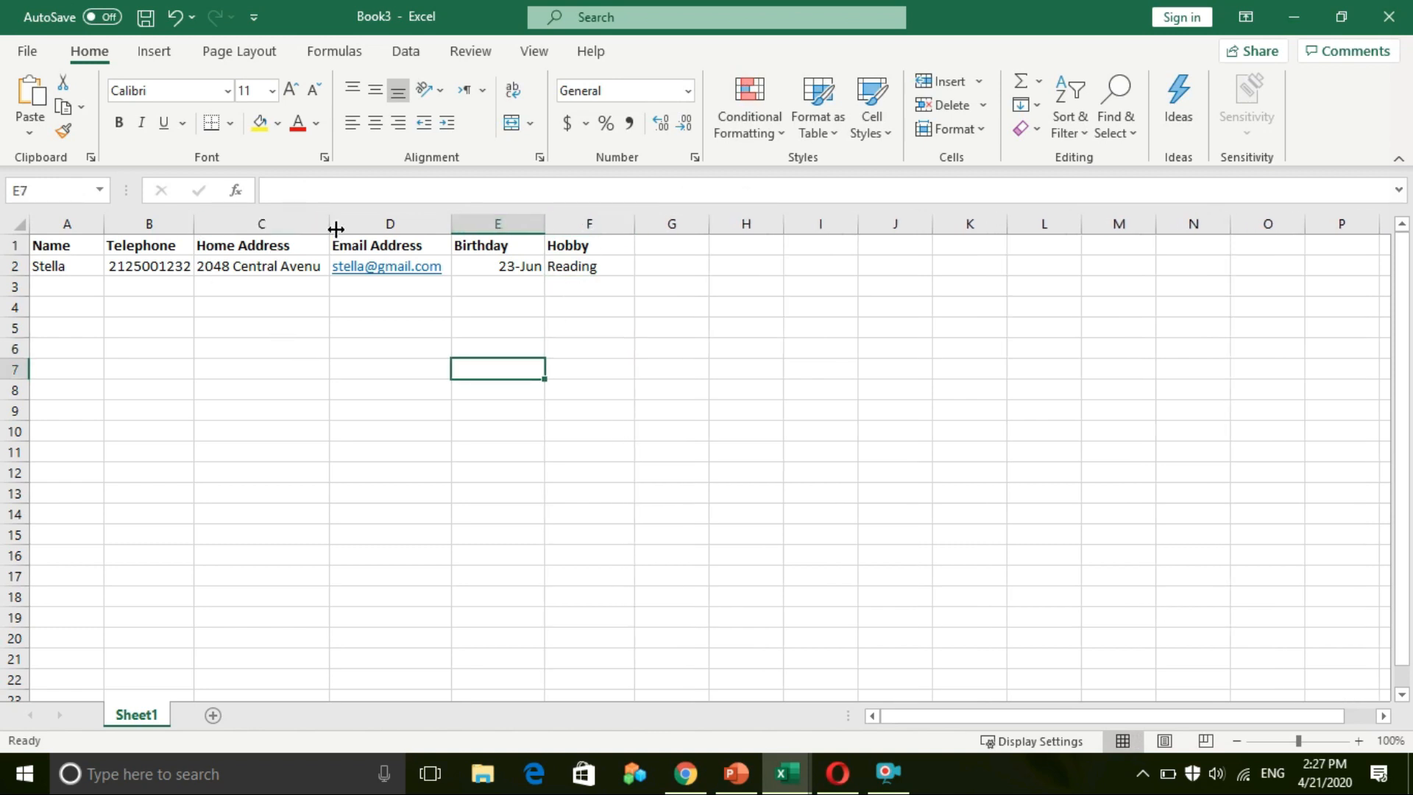
pyautogui.moveTo(332, 225); pyautogui.dragTo(335, 225)
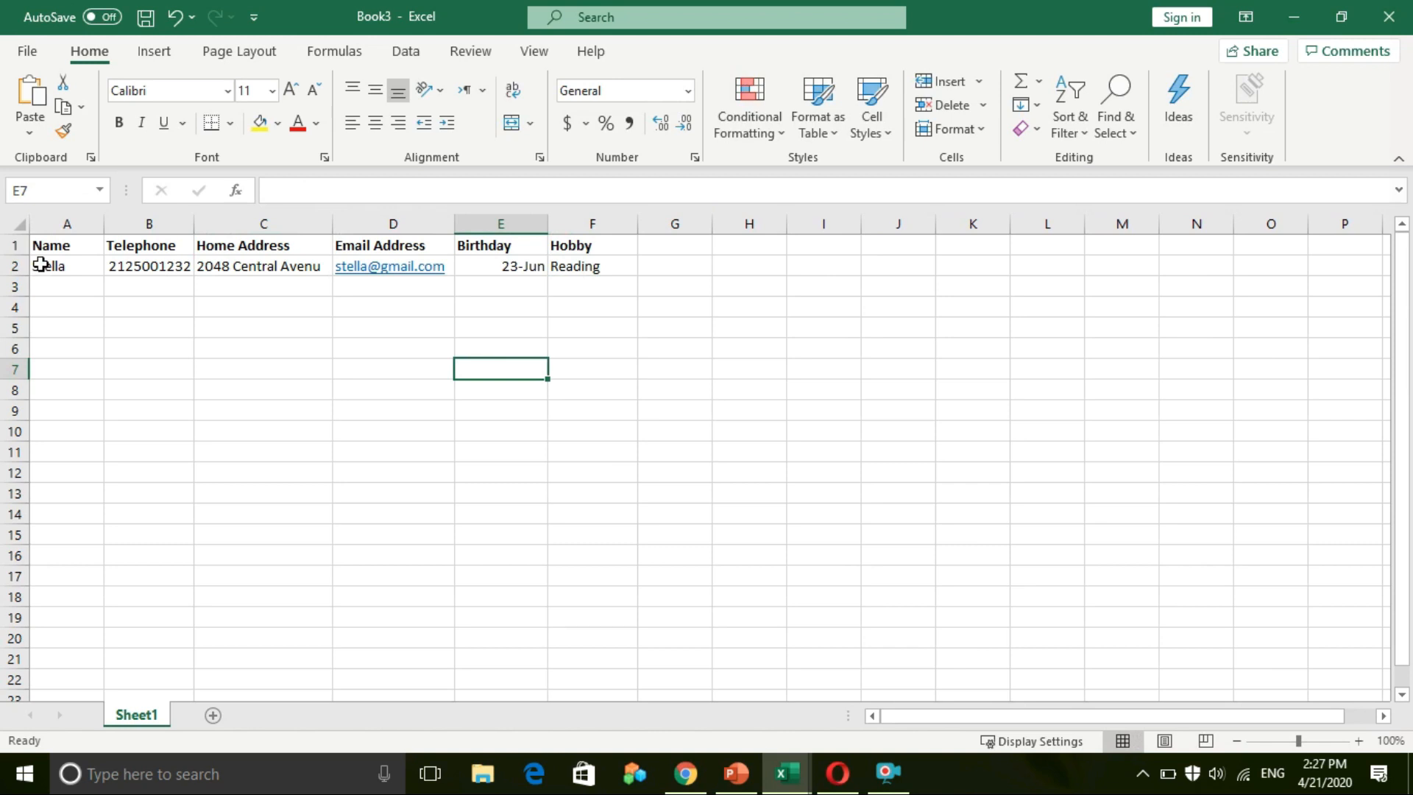
# Step: Check the completed row 2 record and move to A3 for the next friend
pyautogui.click(38, 267)
pyautogui.click(11, 266)
pyautogui.click(382, 351)
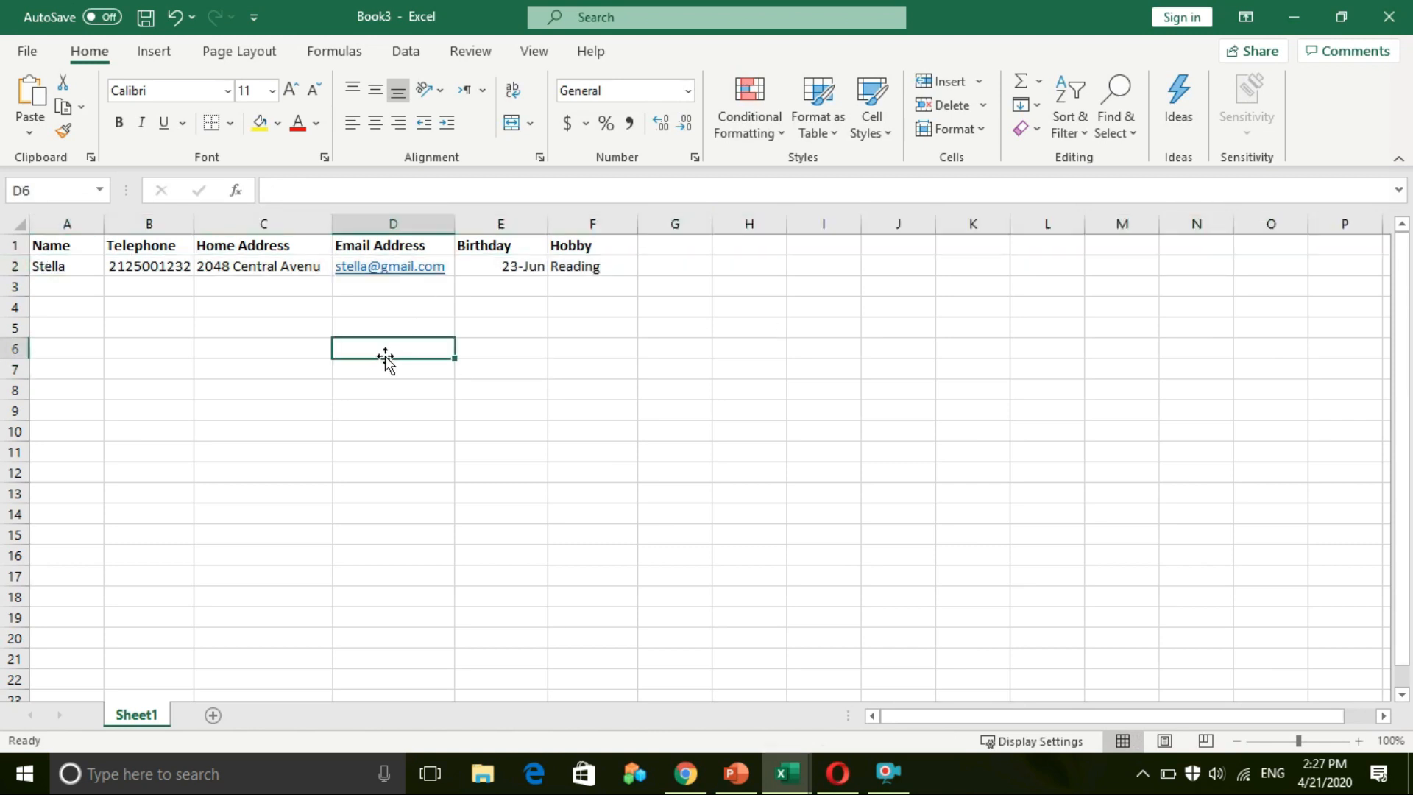
pyautogui.moveTo(345, 290)
pyautogui.click(73, 268)
pyautogui.click(65, 291)
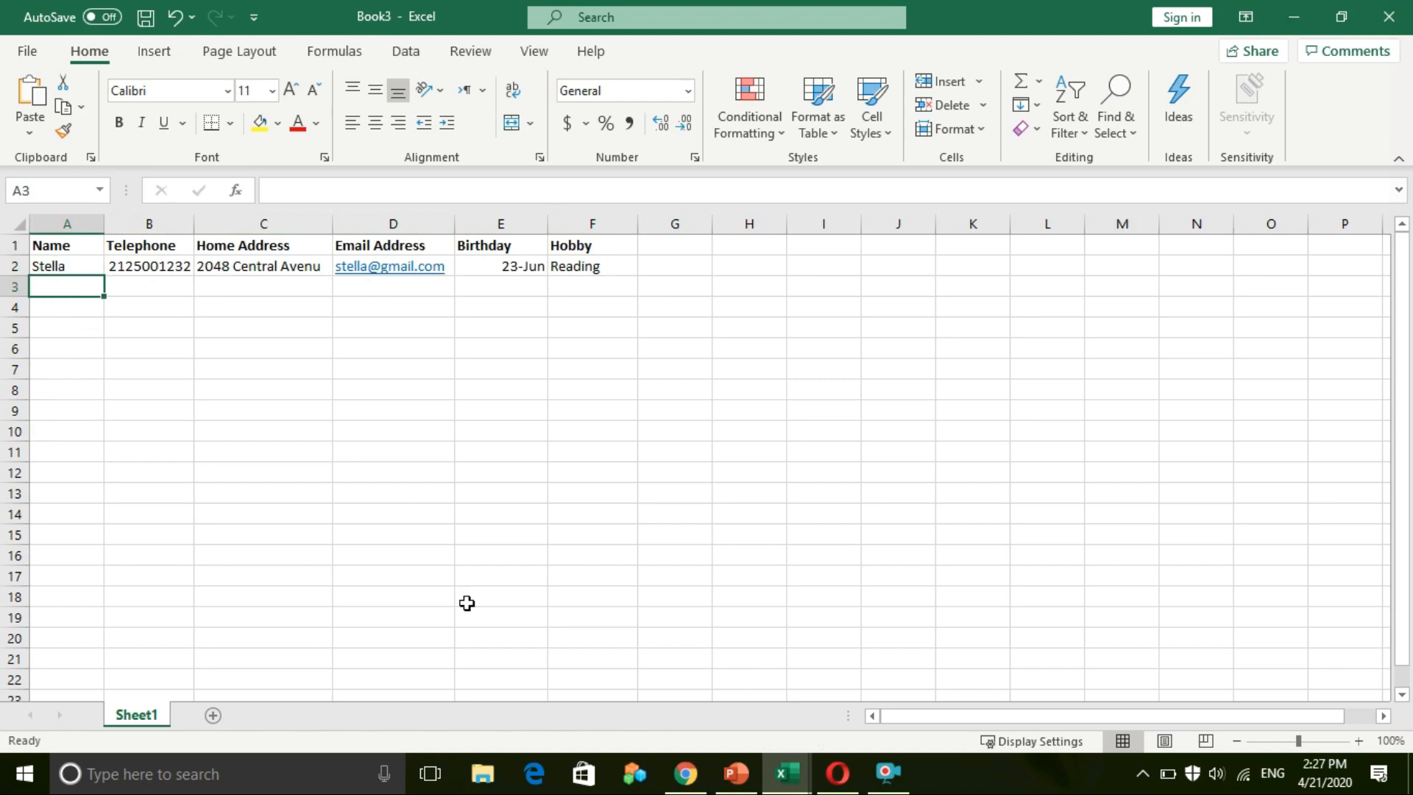
# Step: Switch to the finished Book1 workbook and go through the six names in A2–A7
pyautogui.click(802, 765)
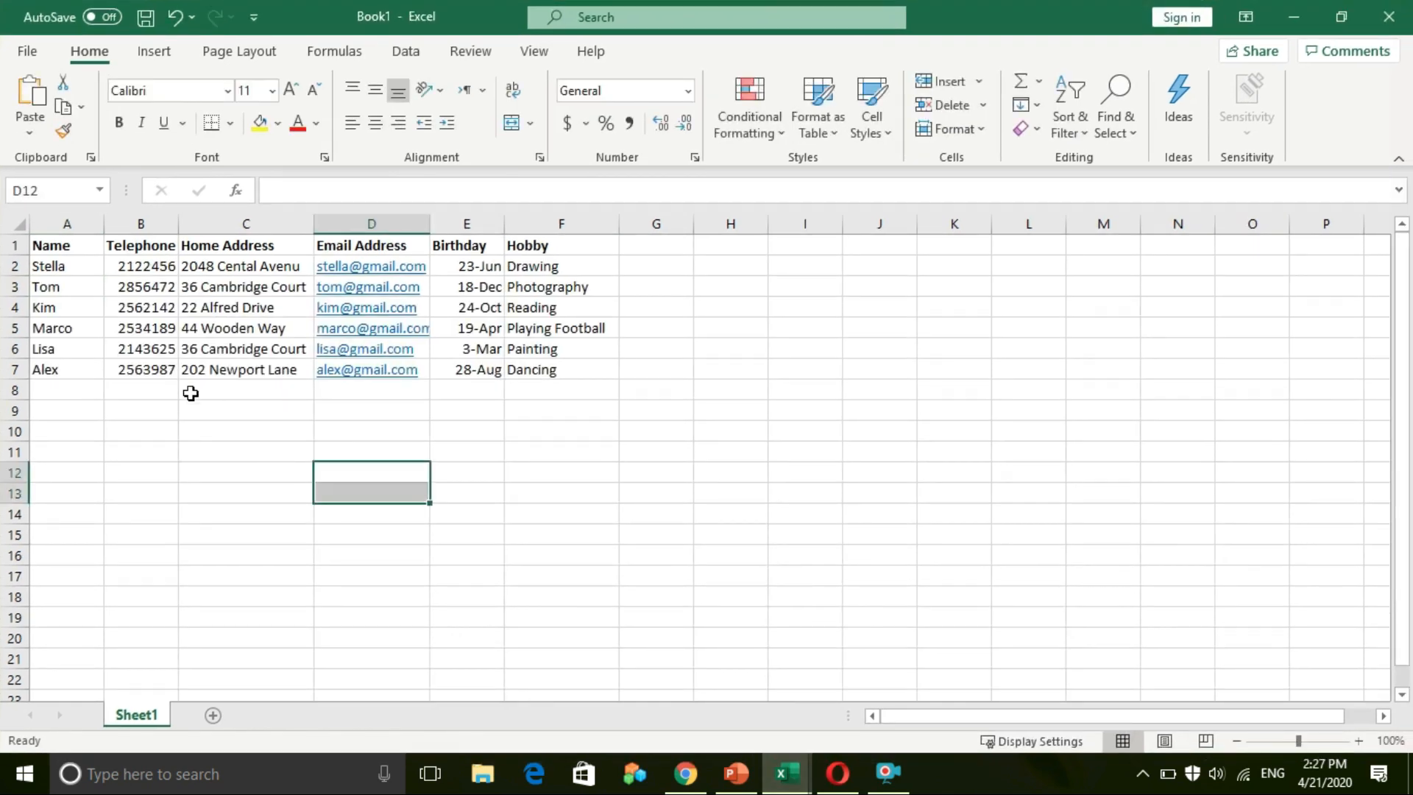
pyautogui.click(88, 432)
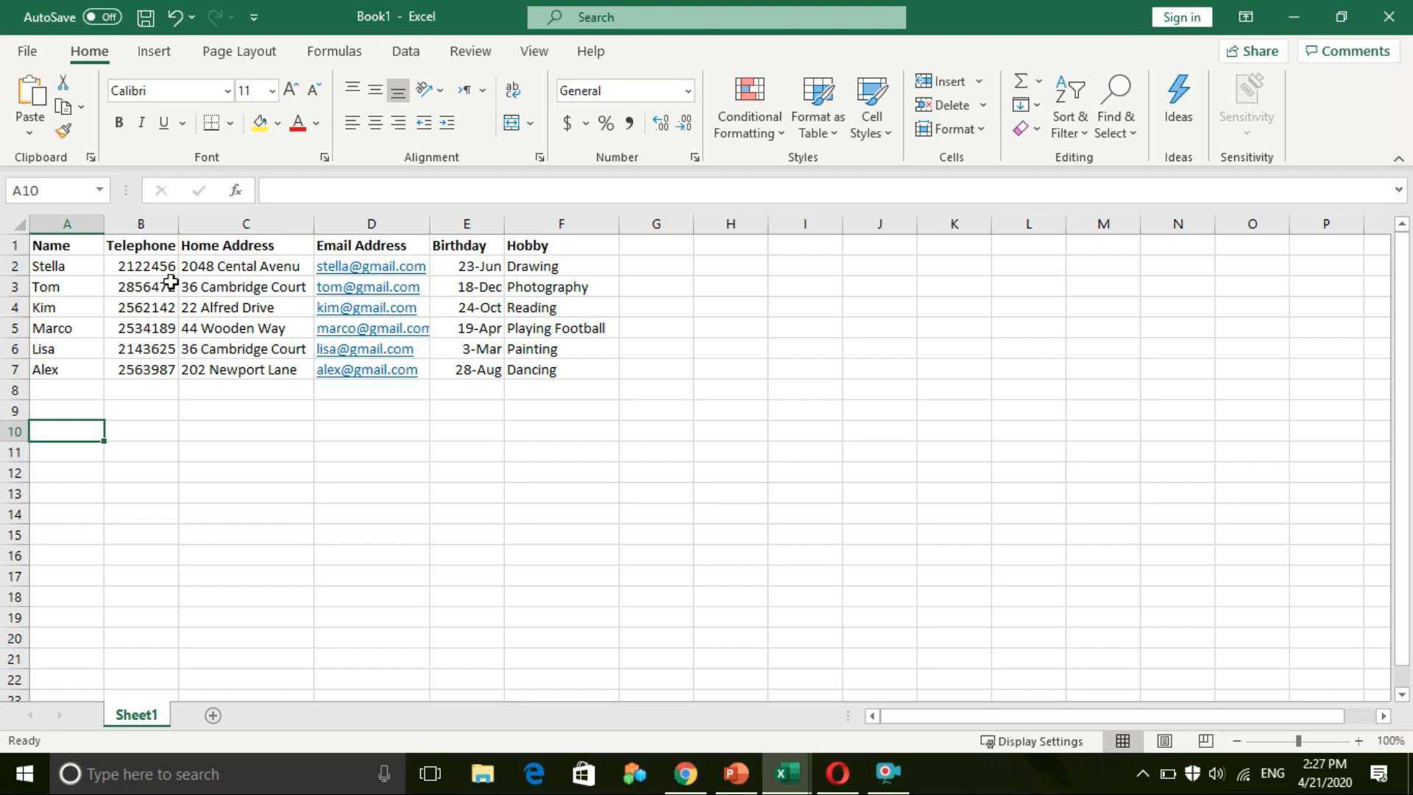
pyautogui.click(41, 272)
pyautogui.click(52, 287)
pyautogui.click(57, 308)
pyautogui.click(64, 329)
pyautogui.click(50, 349)
pyautogui.click(45, 369)
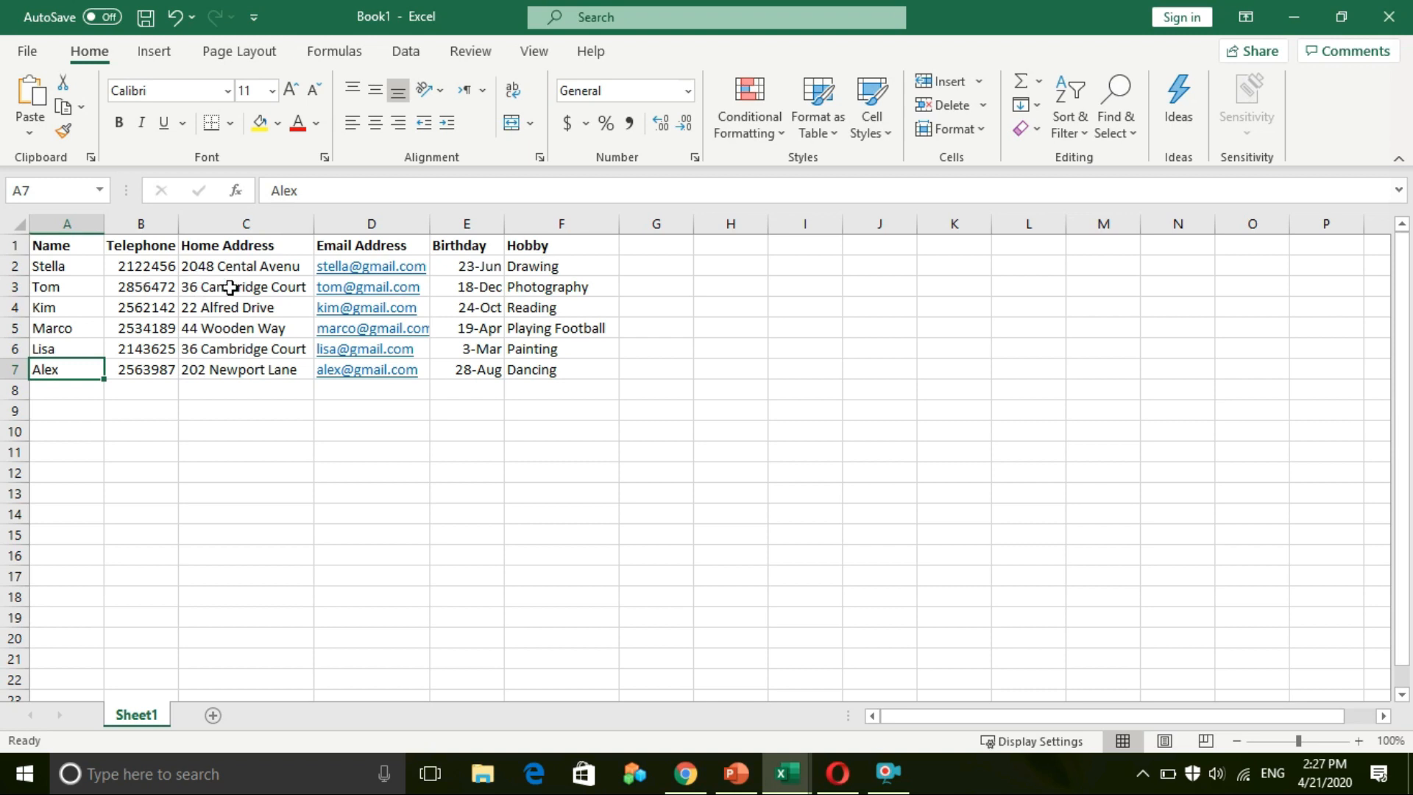
# Step: Review the telephone numbers and the bold Telephone and Email Address headers
pyautogui.click(164, 285)
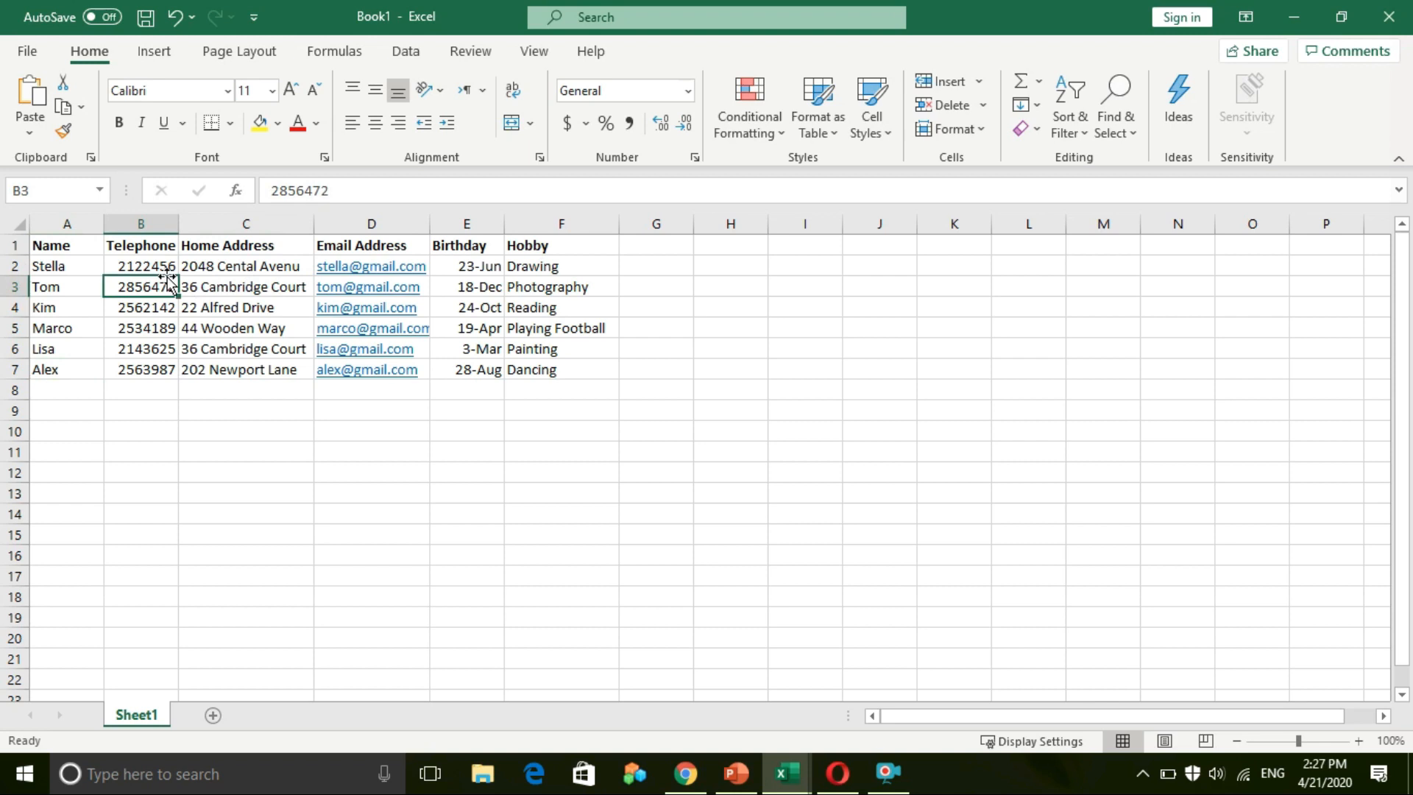
pyautogui.click(153, 245)
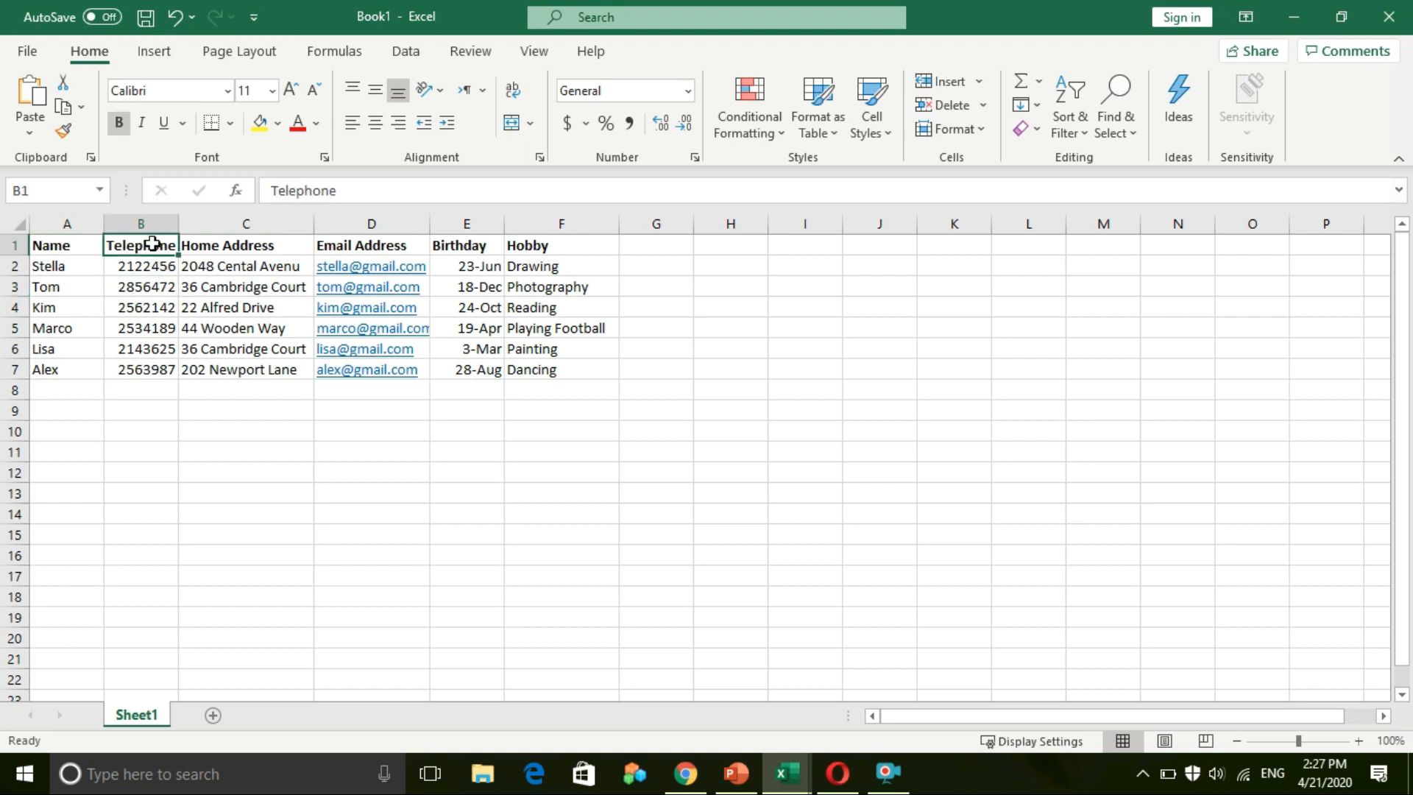
pyautogui.click(337, 245)
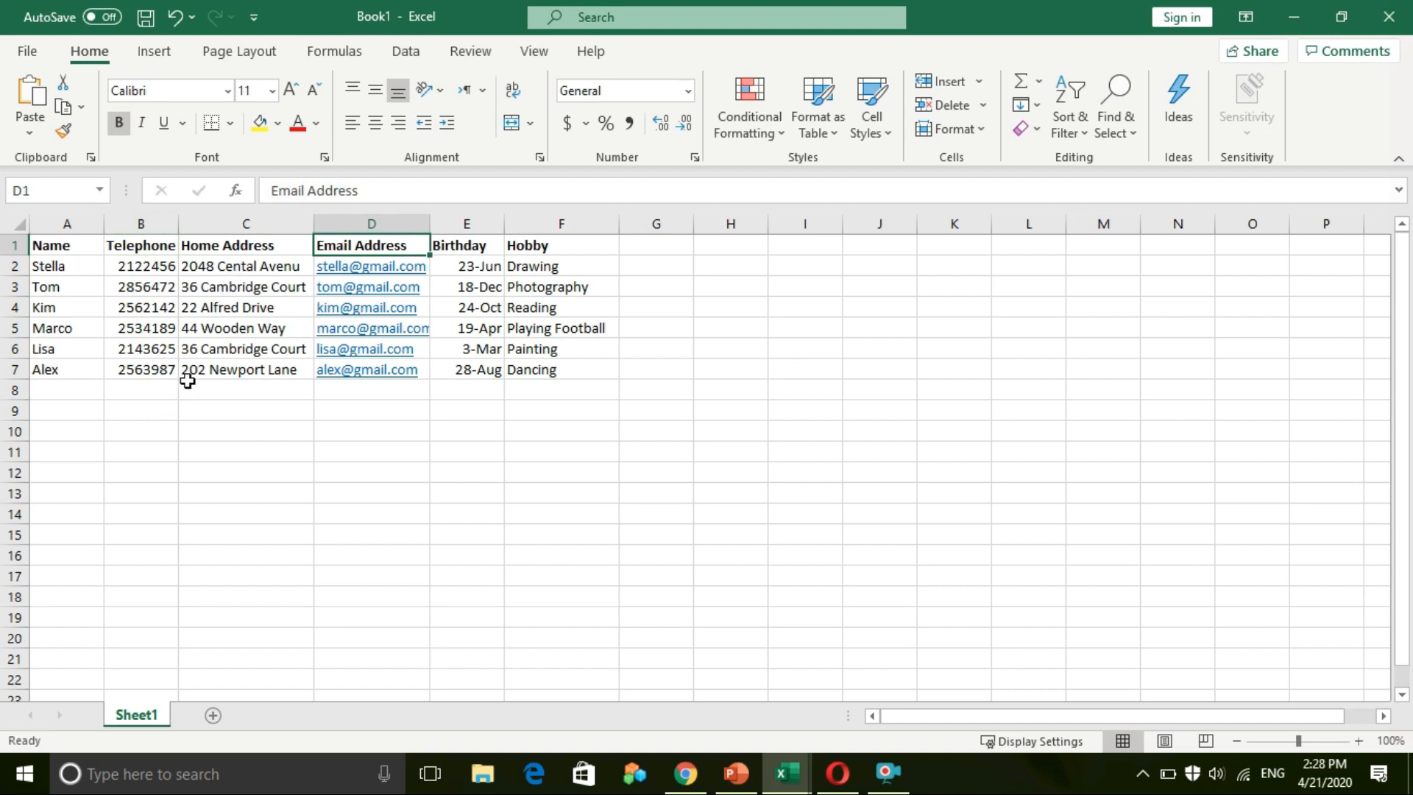
pyautogui.click(147, 315)
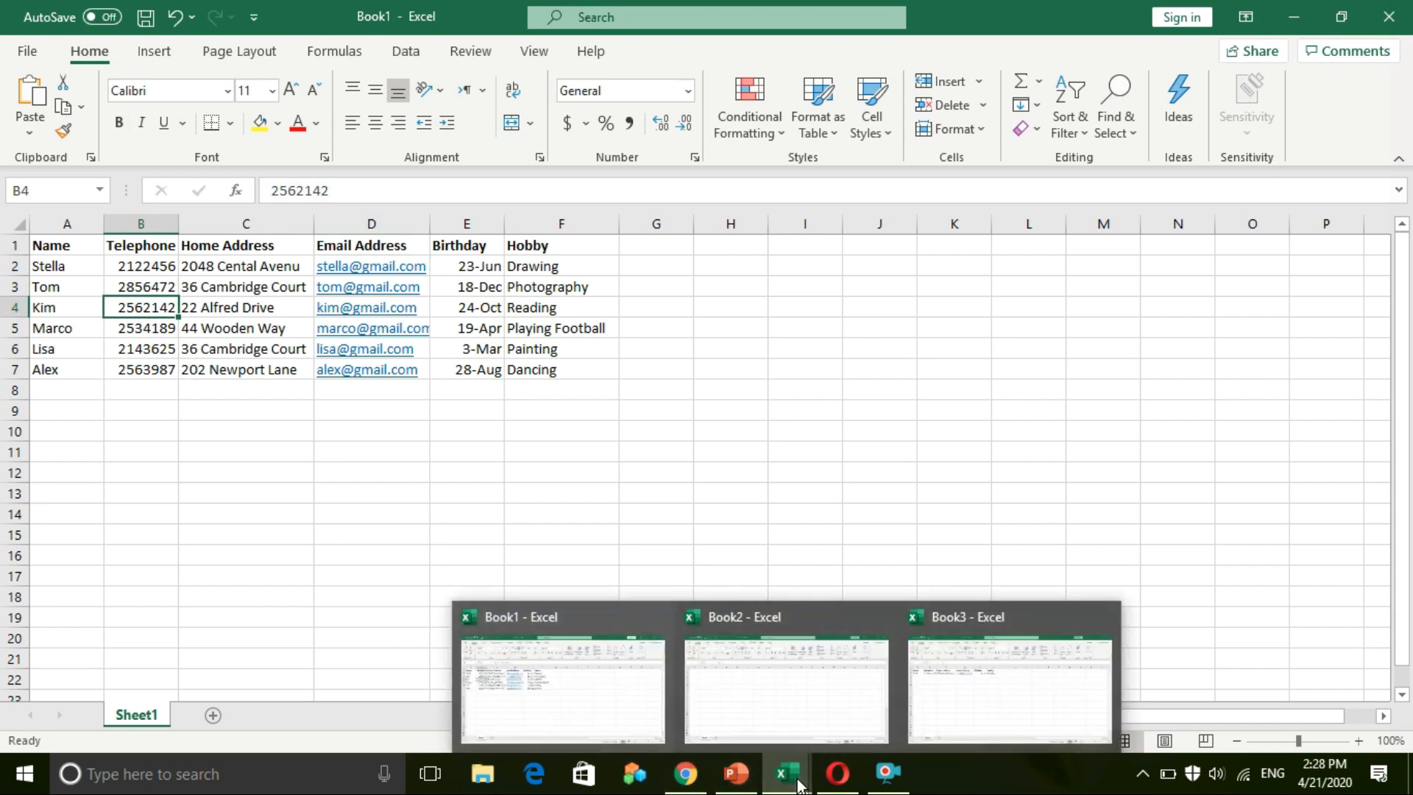
# Step: Glance at Book1 again, then open slide 7 in PowerPoint showing the formatting task
pyautogui.click(736, 776)
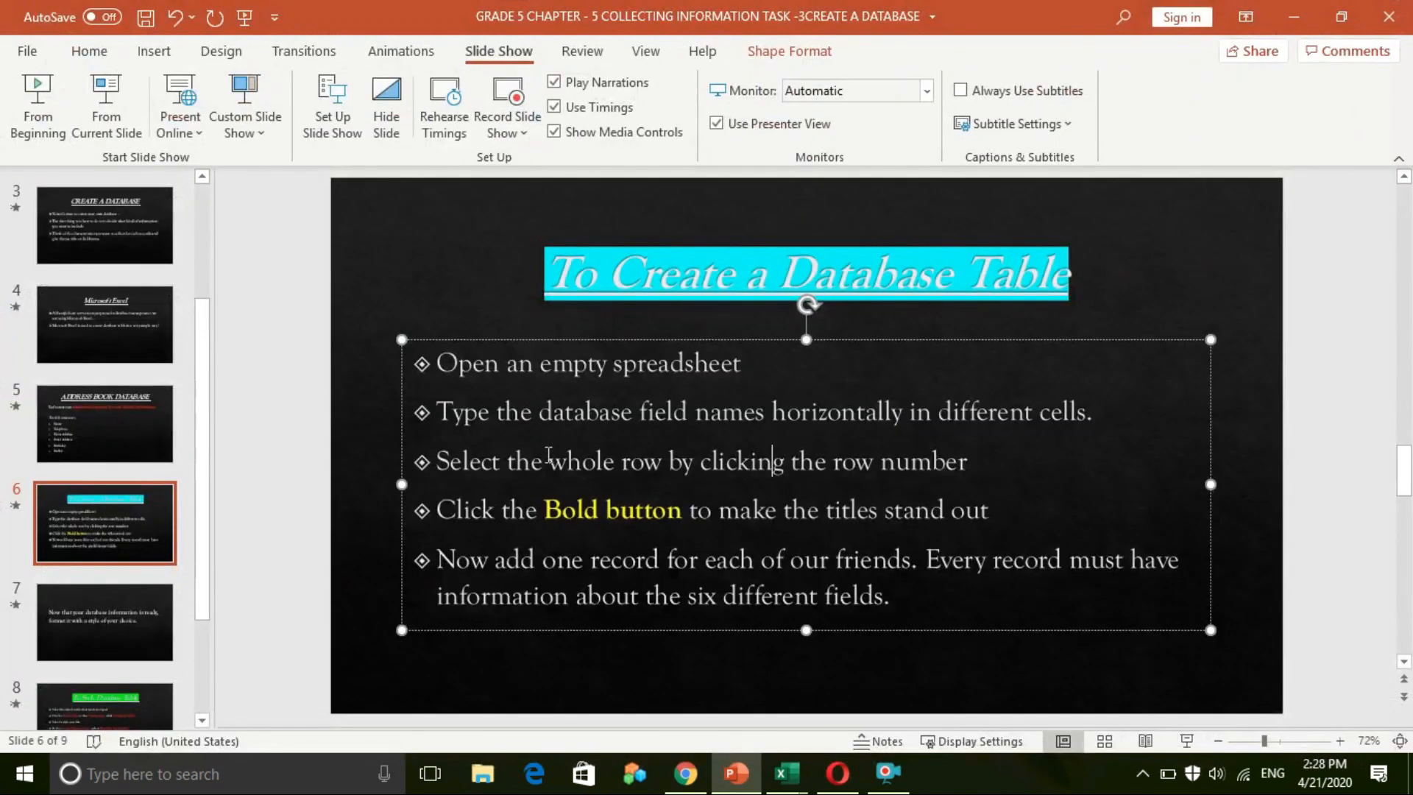
pyautogui.click(801, 287)
pyautogui.click(869, 287)
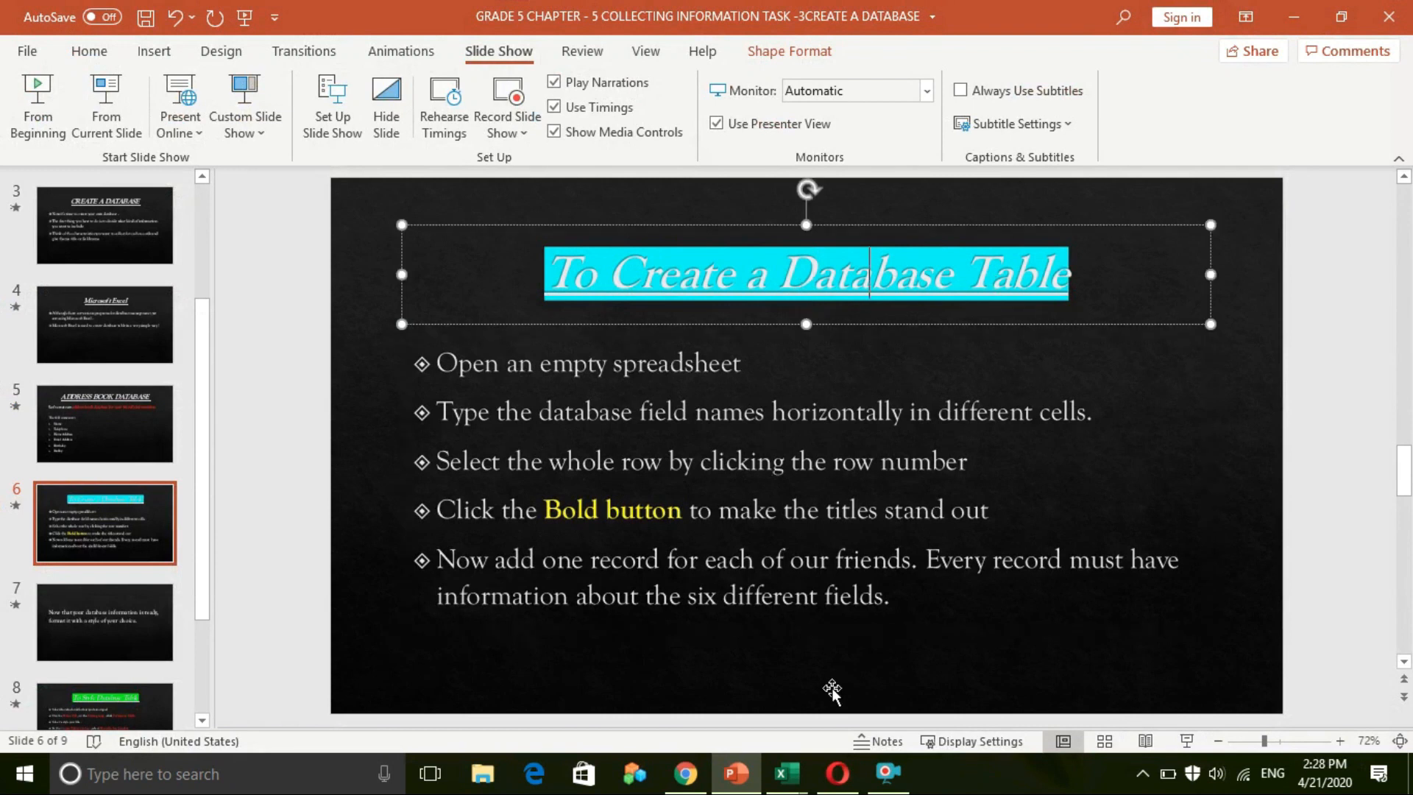
pyautogui.moveTo(807, 789)
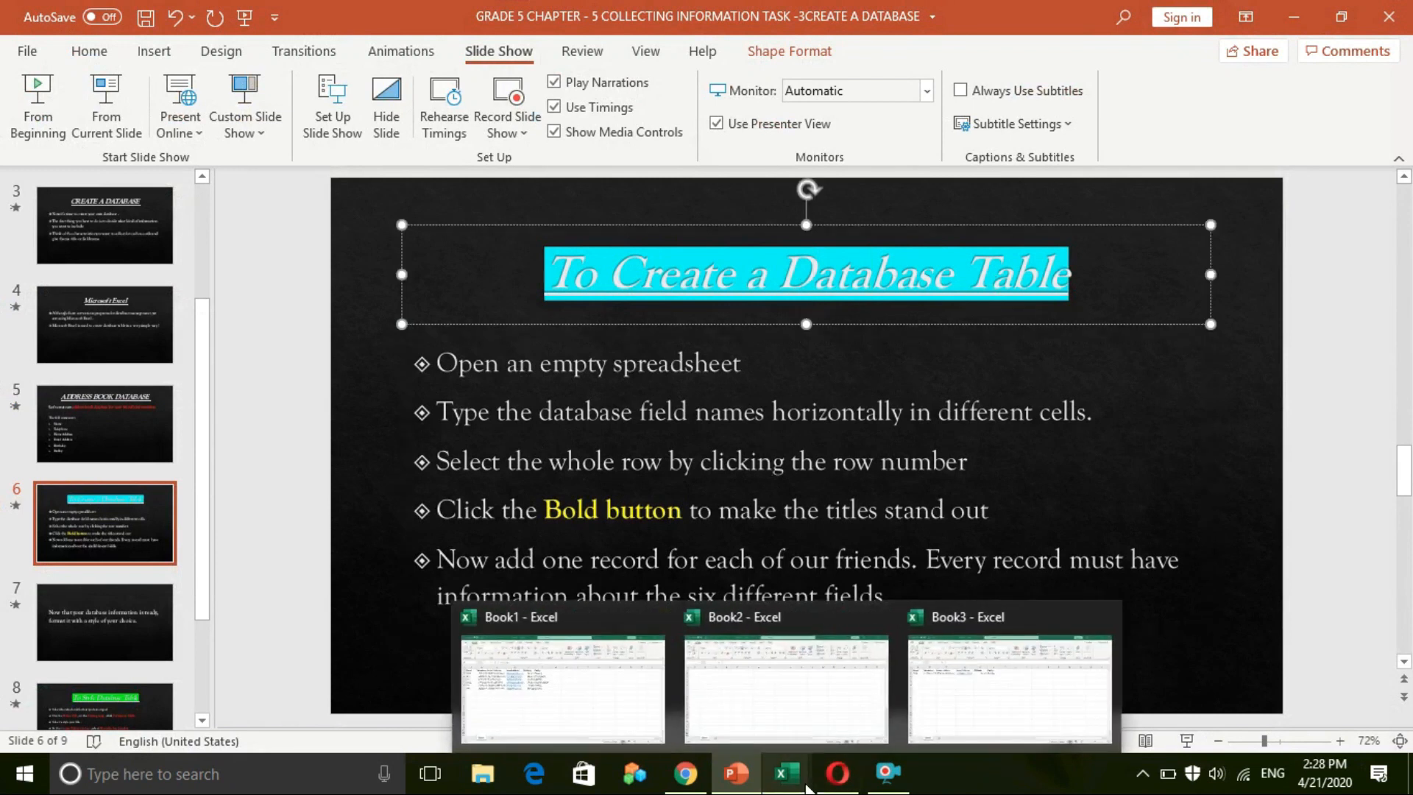
pyautogui.click(609, 729)
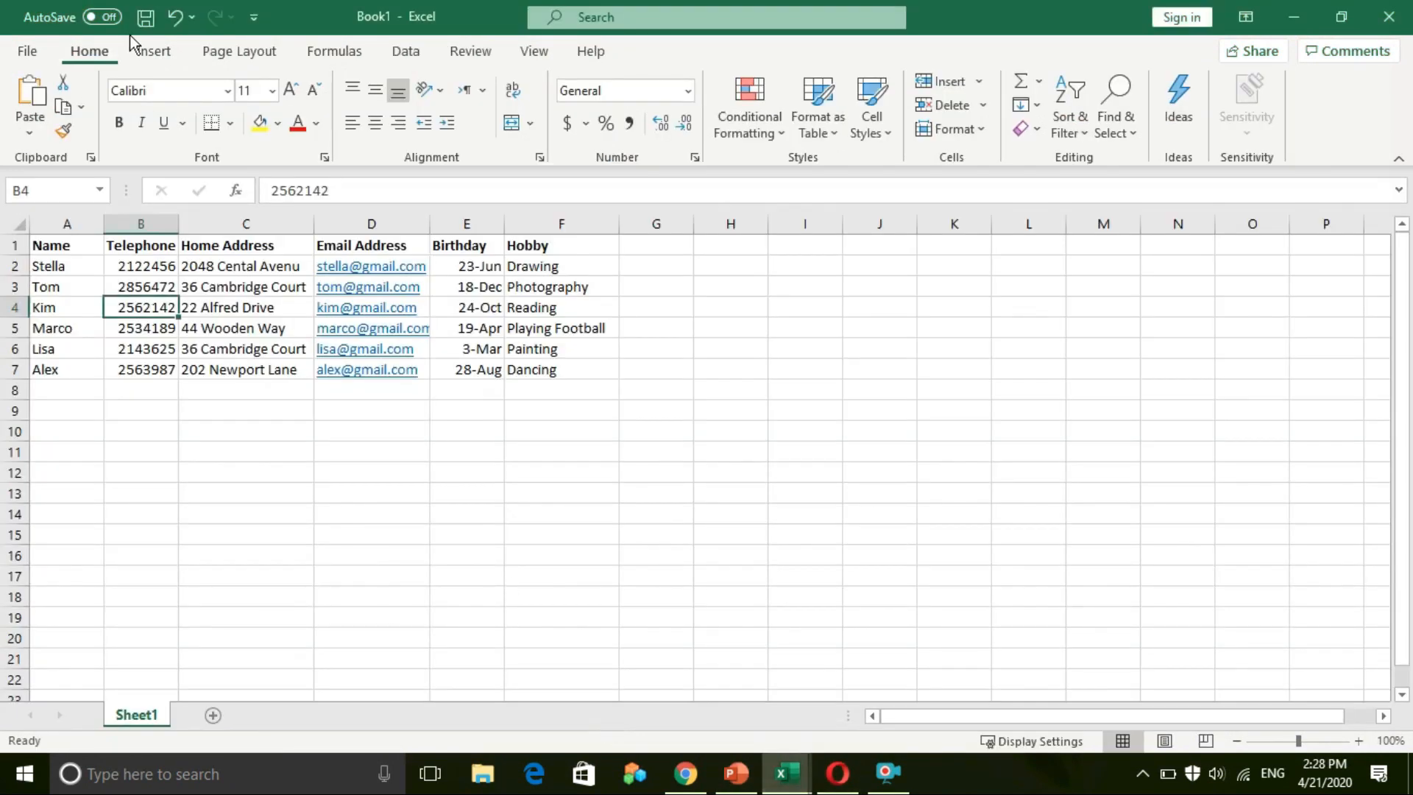
pyautogui.click(736, 772)
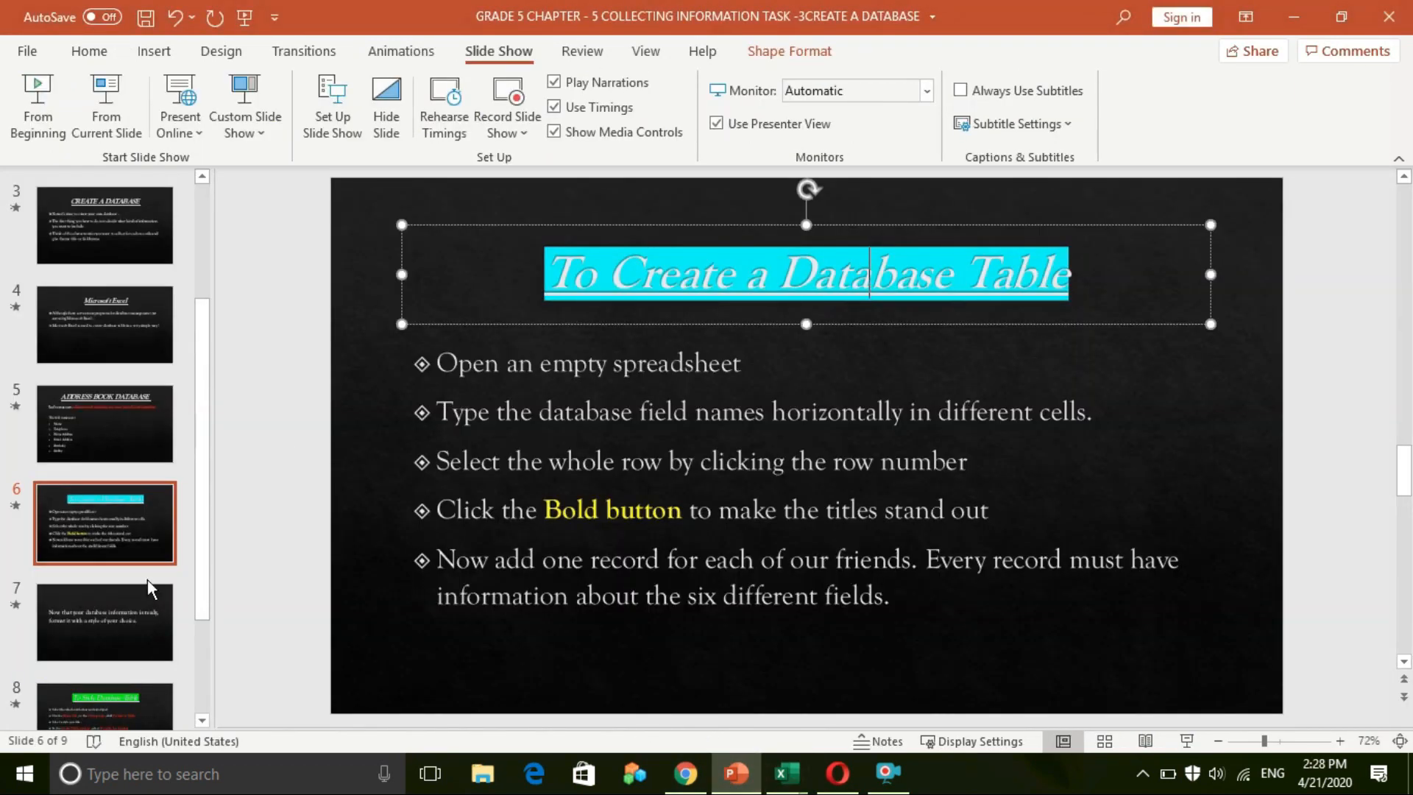
pyautogui.click(56, 624)
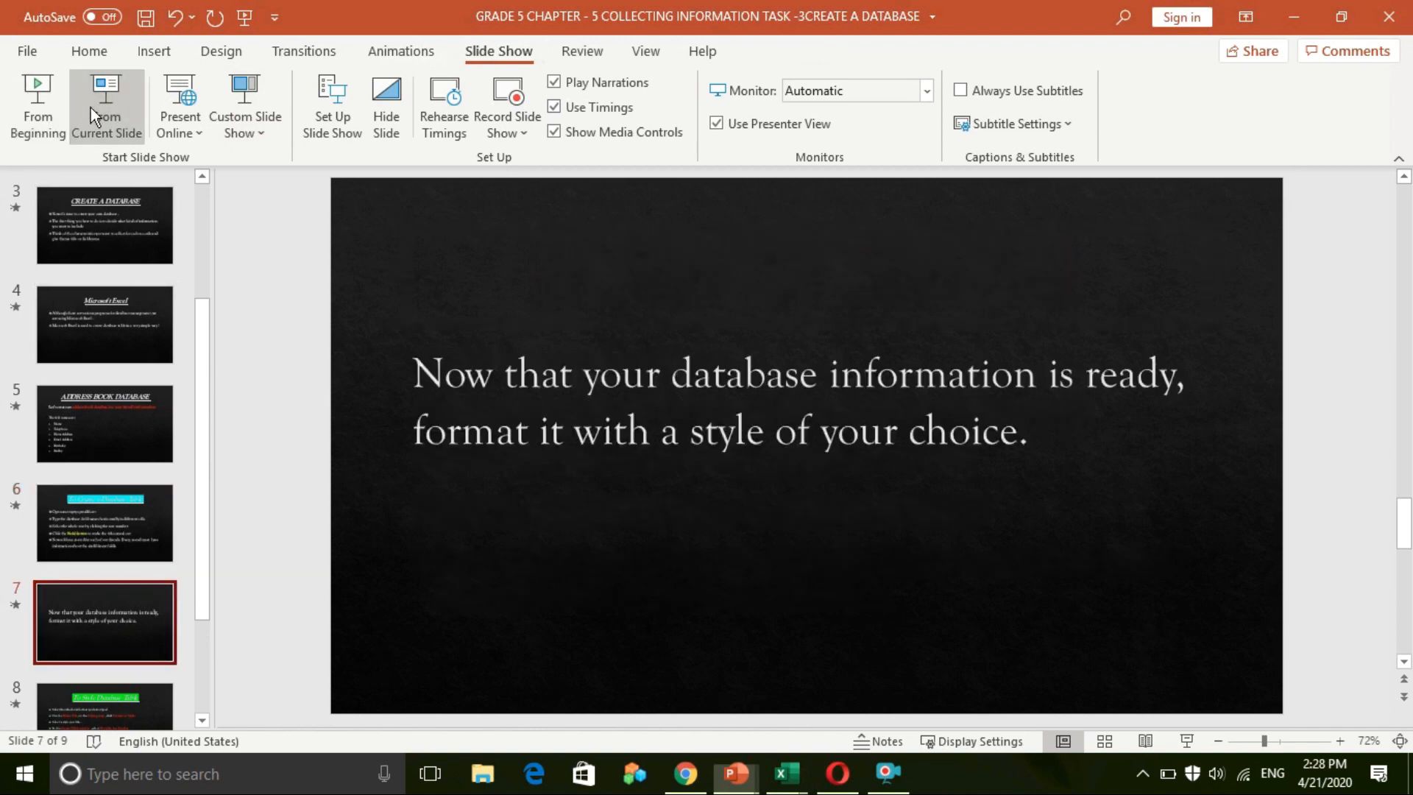
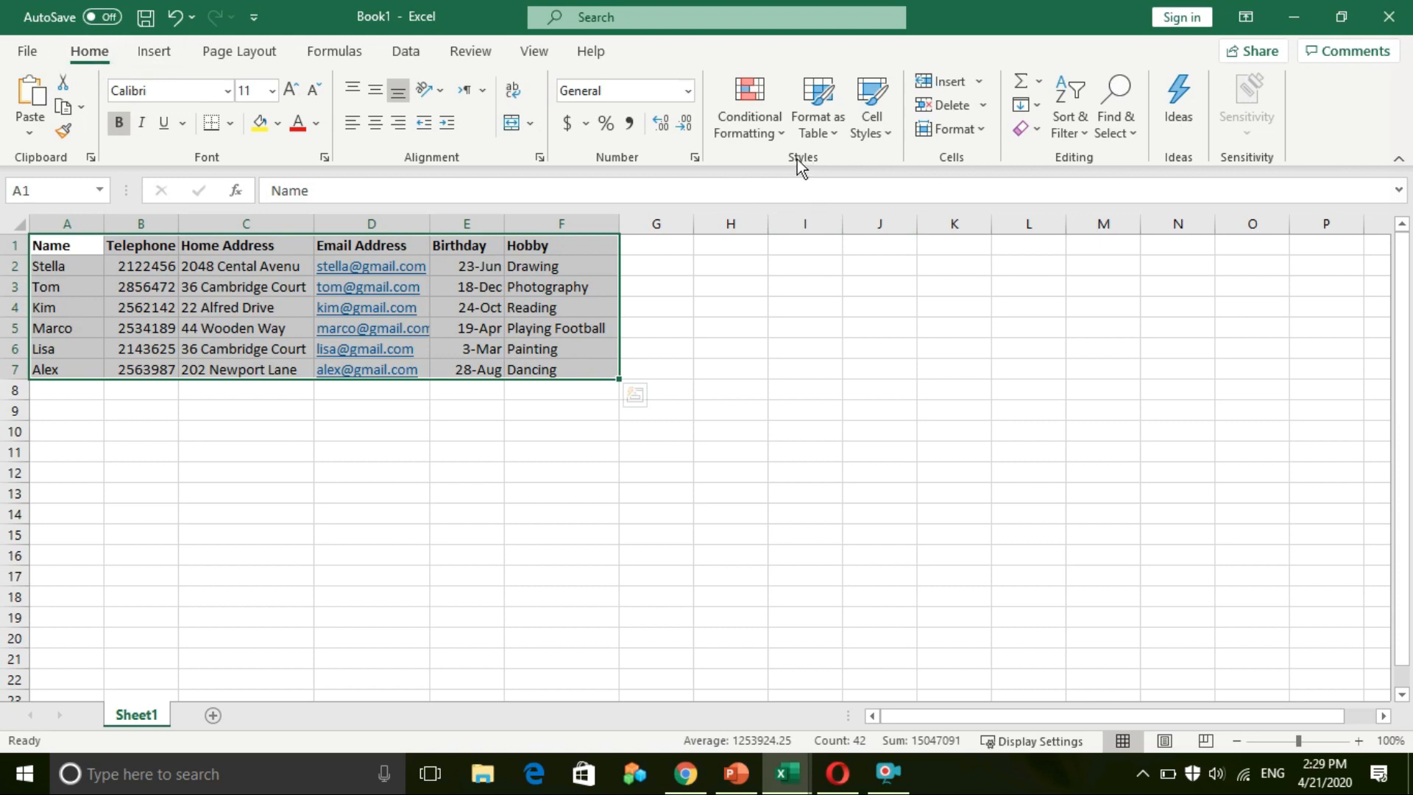
# Step: Format A1:F7 as a table in an orange style, treating the first row as headers
pyautogui.click(834, 135)
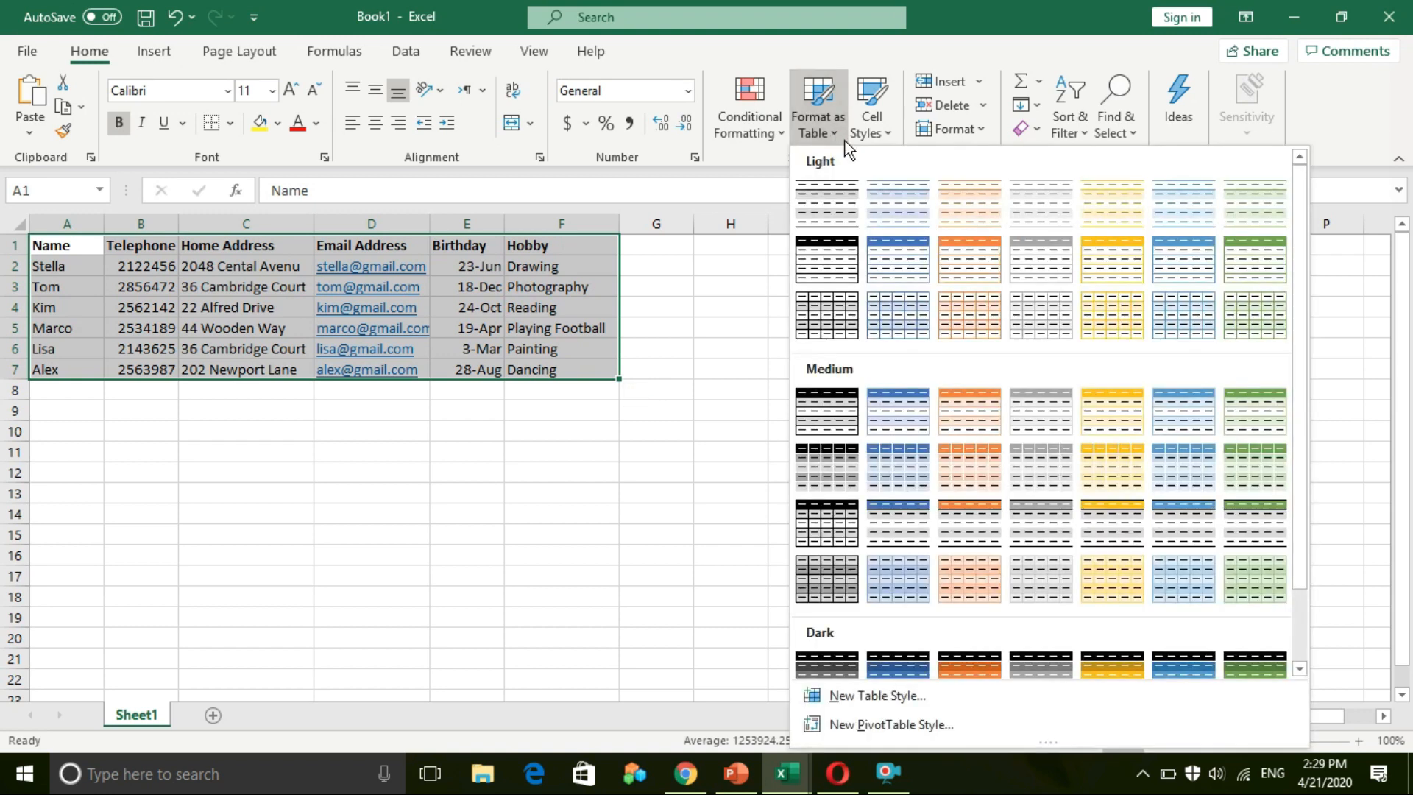
pyautogui.scroll(-2, 860, 488)
pyautogui.scroll(1, 860, 488)
pyautogui.scroll(-1, 860, 488)
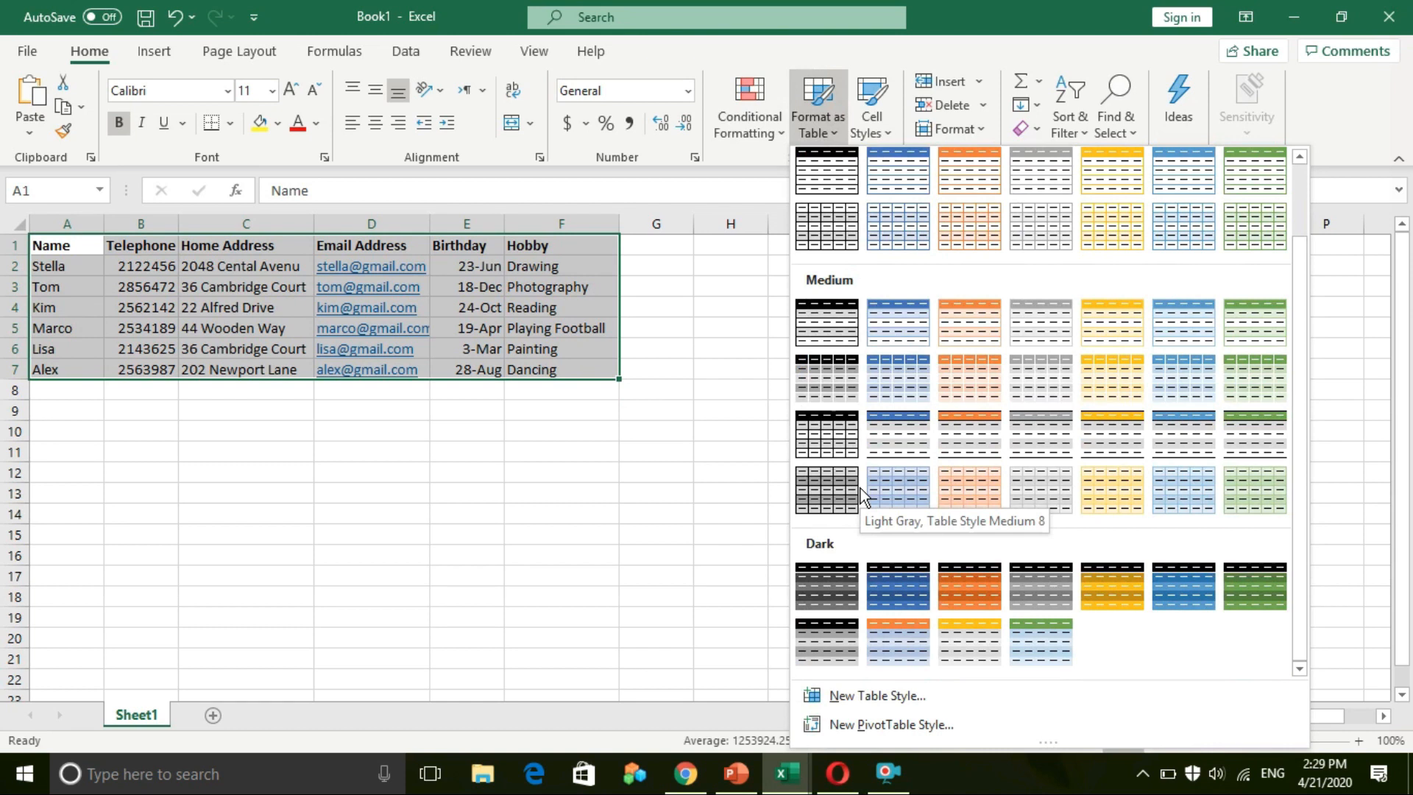
pyautogui.click(964, 594)
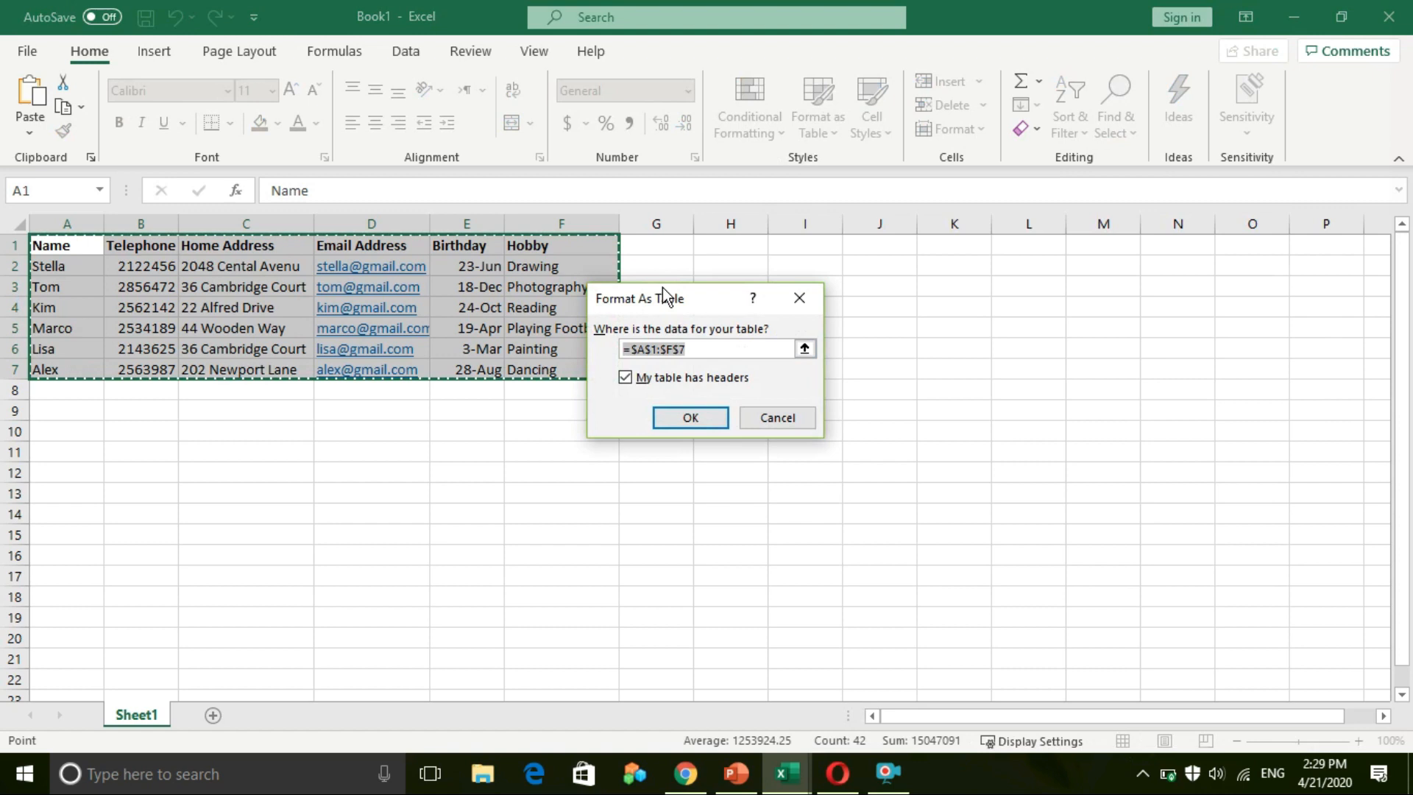
pyautogui.moveTo(661, 302); pyautogui.dragTo(811, 343)
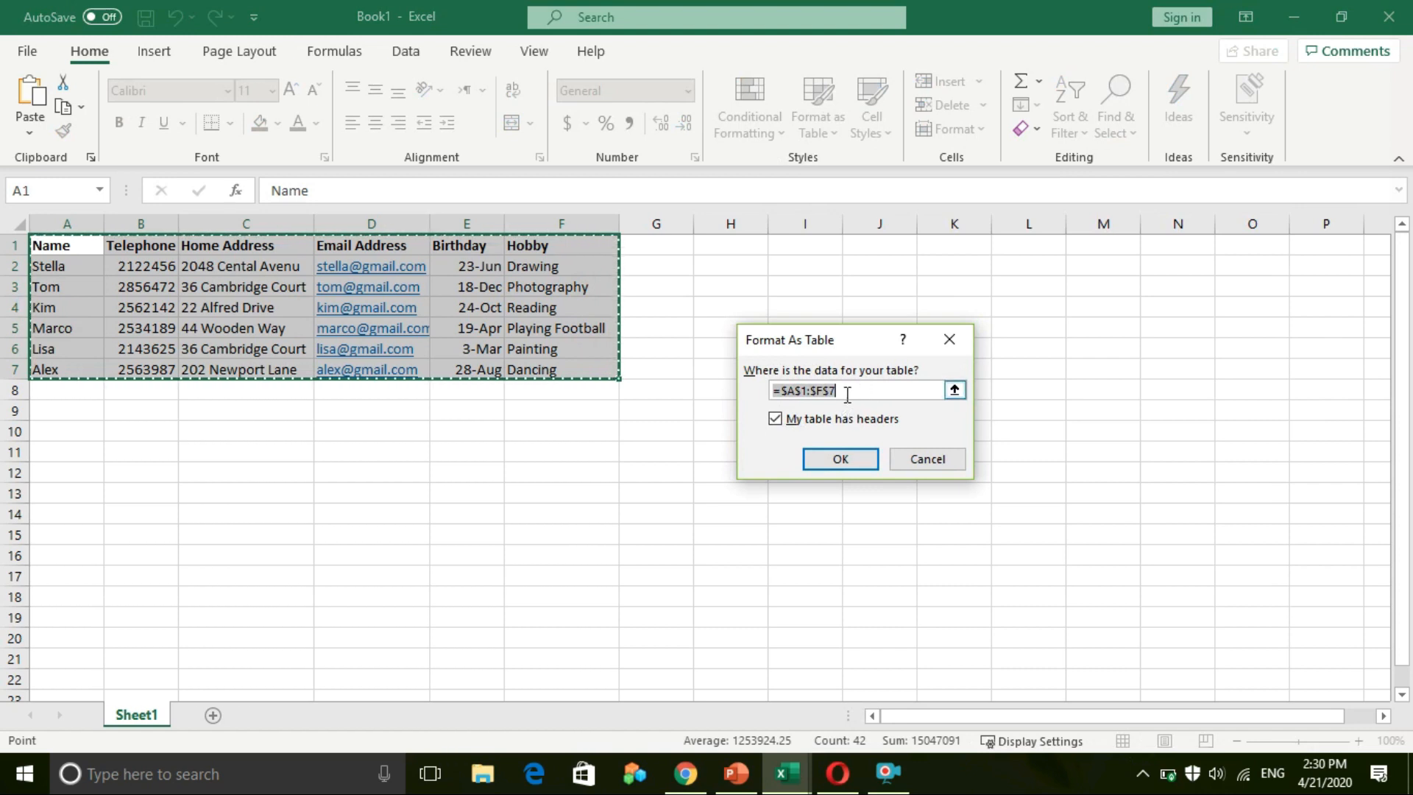
pyautogui.click(776, 419)
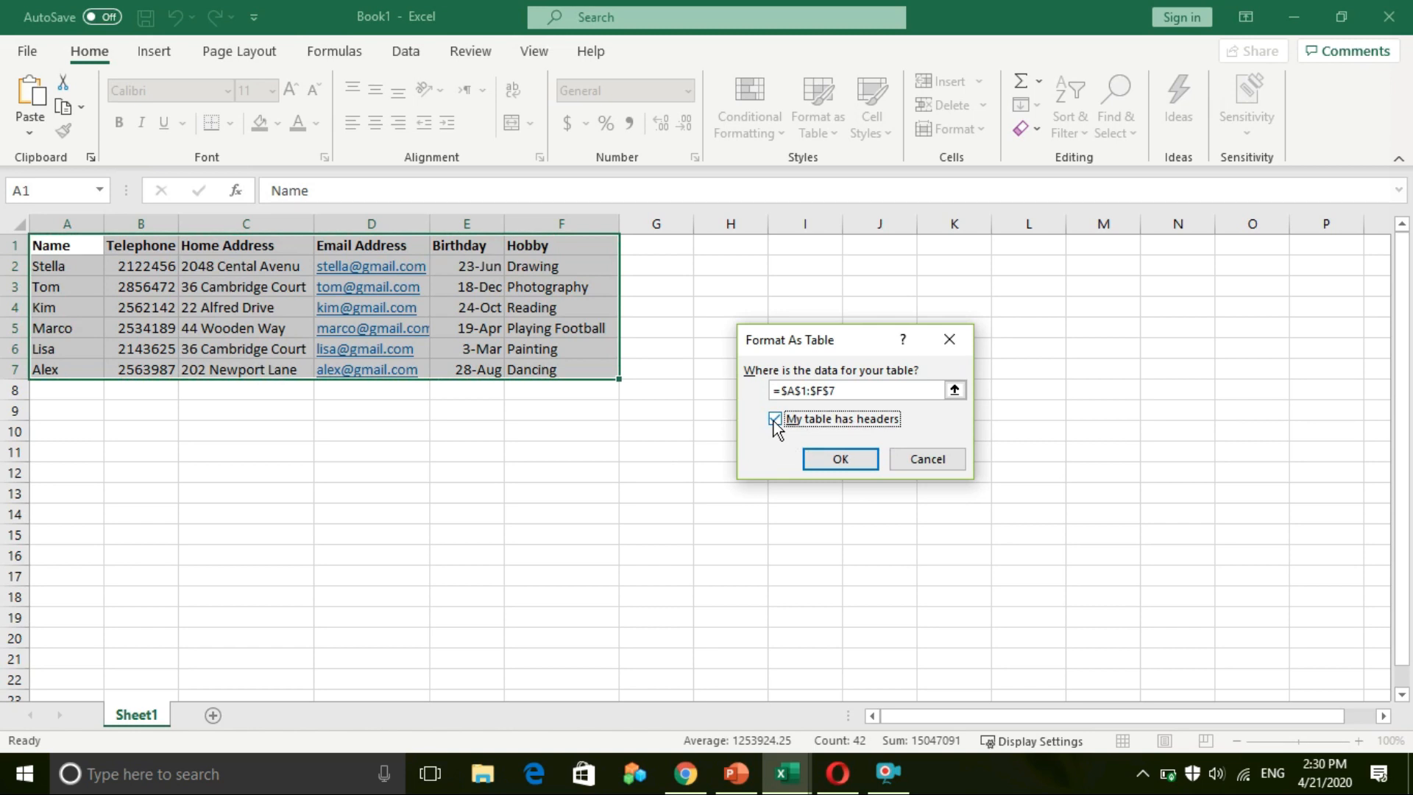
pyautogui.click(824, 463)
pyautogui.click(594, 573)
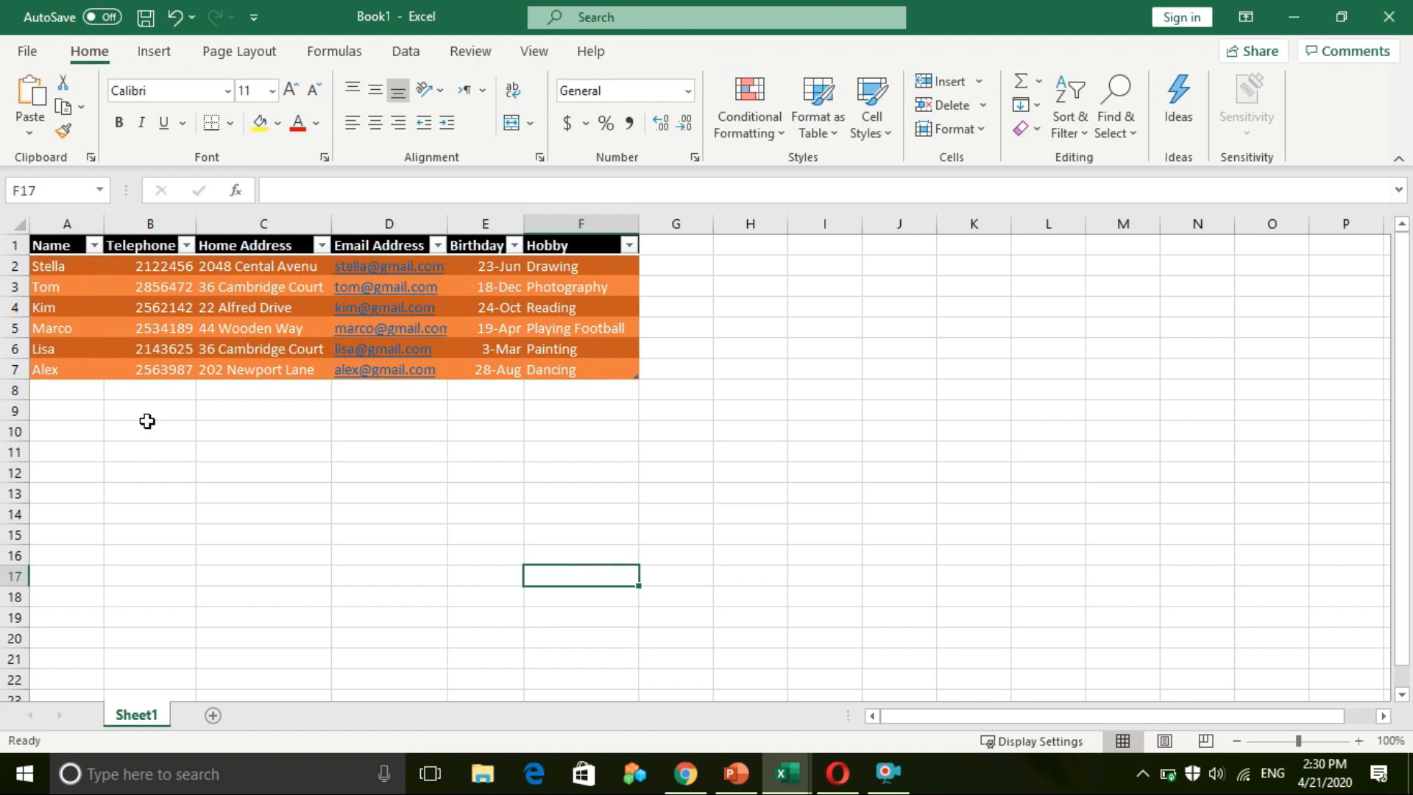
# Step: From an empty cell below the table, bring up the table styles again to find a green style
pyautogui.click(99, 431)
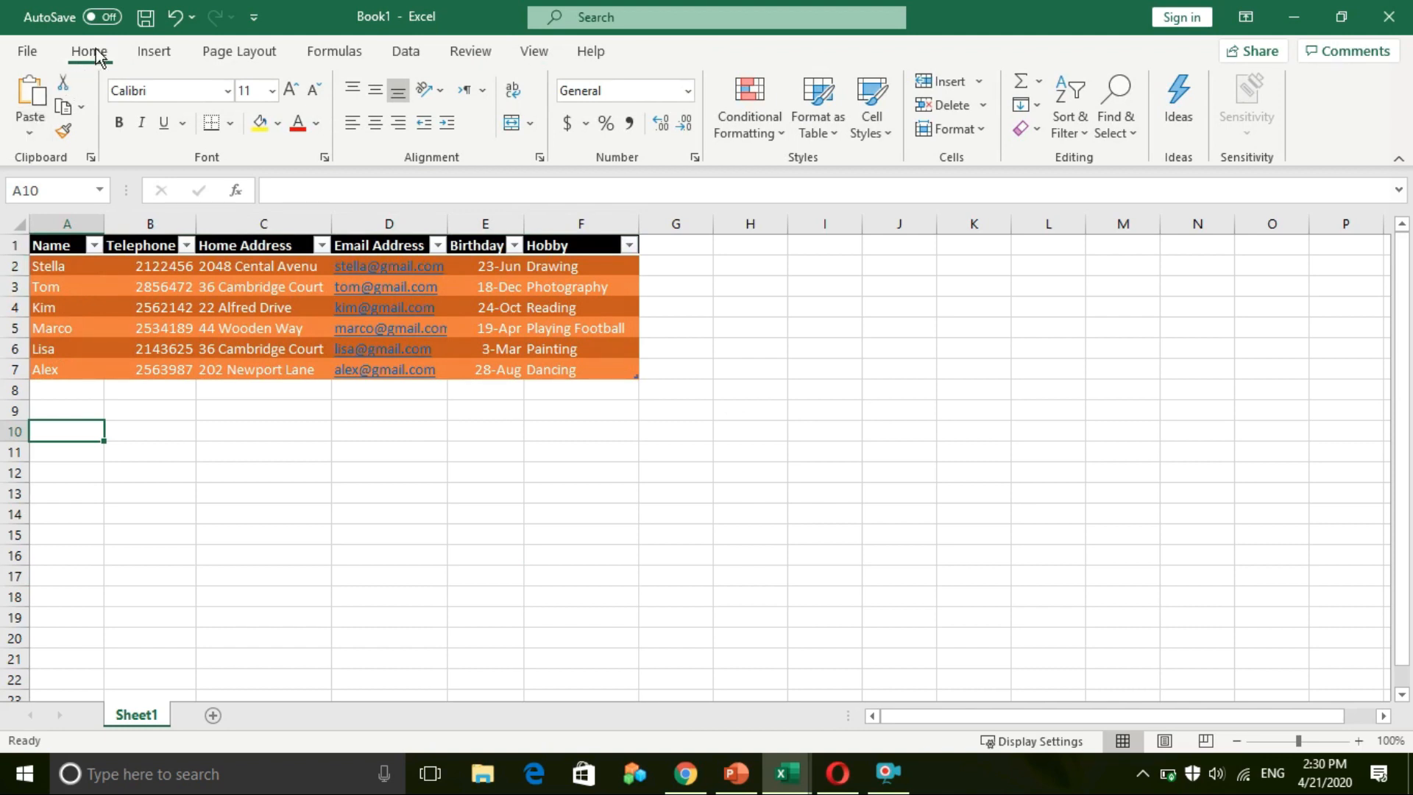
pyautogui.click(836, 137)
pyautogui.scroll(-1, 987, 607)
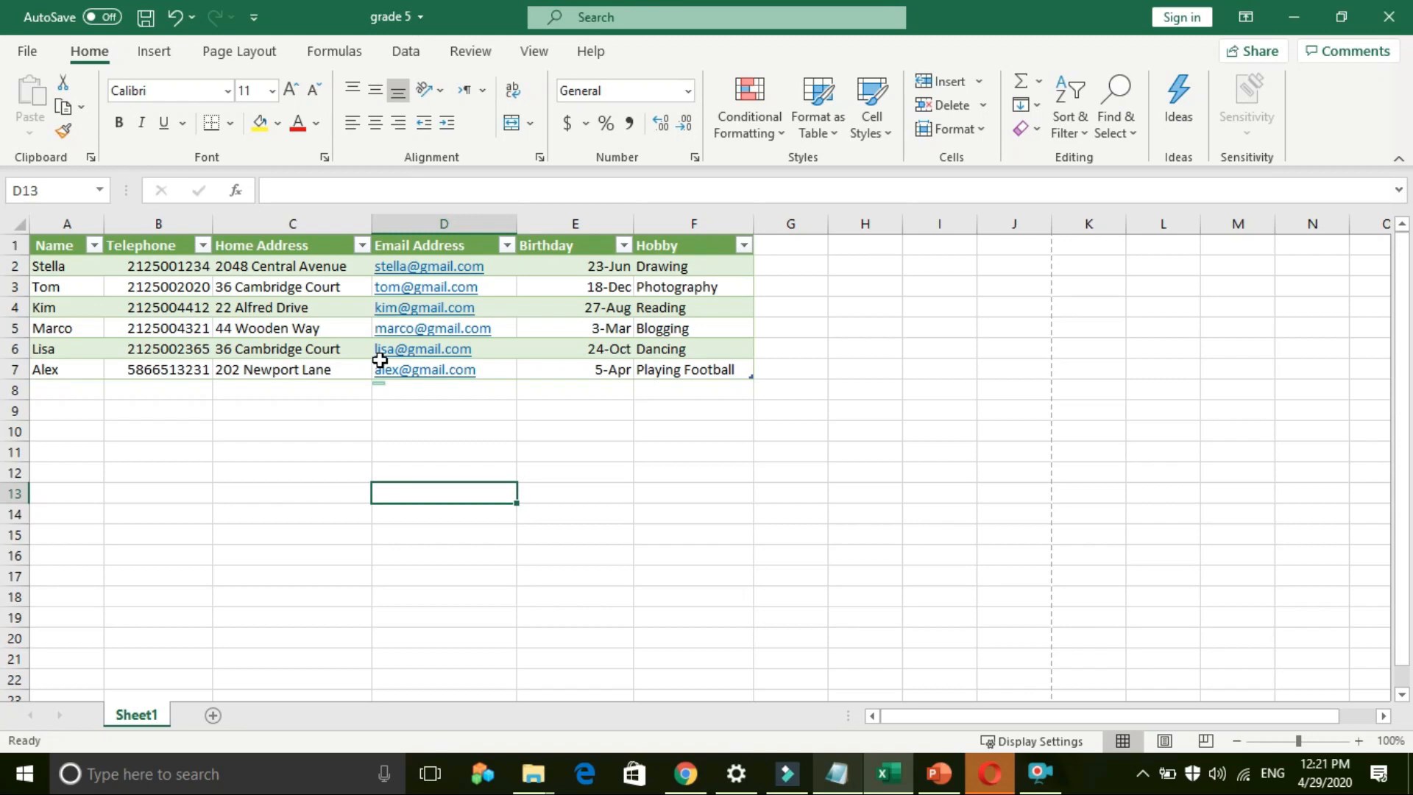
# Step: Sort the table A to Z by Name and check the names in A2 through A7
pyautogui.click(95, 246)
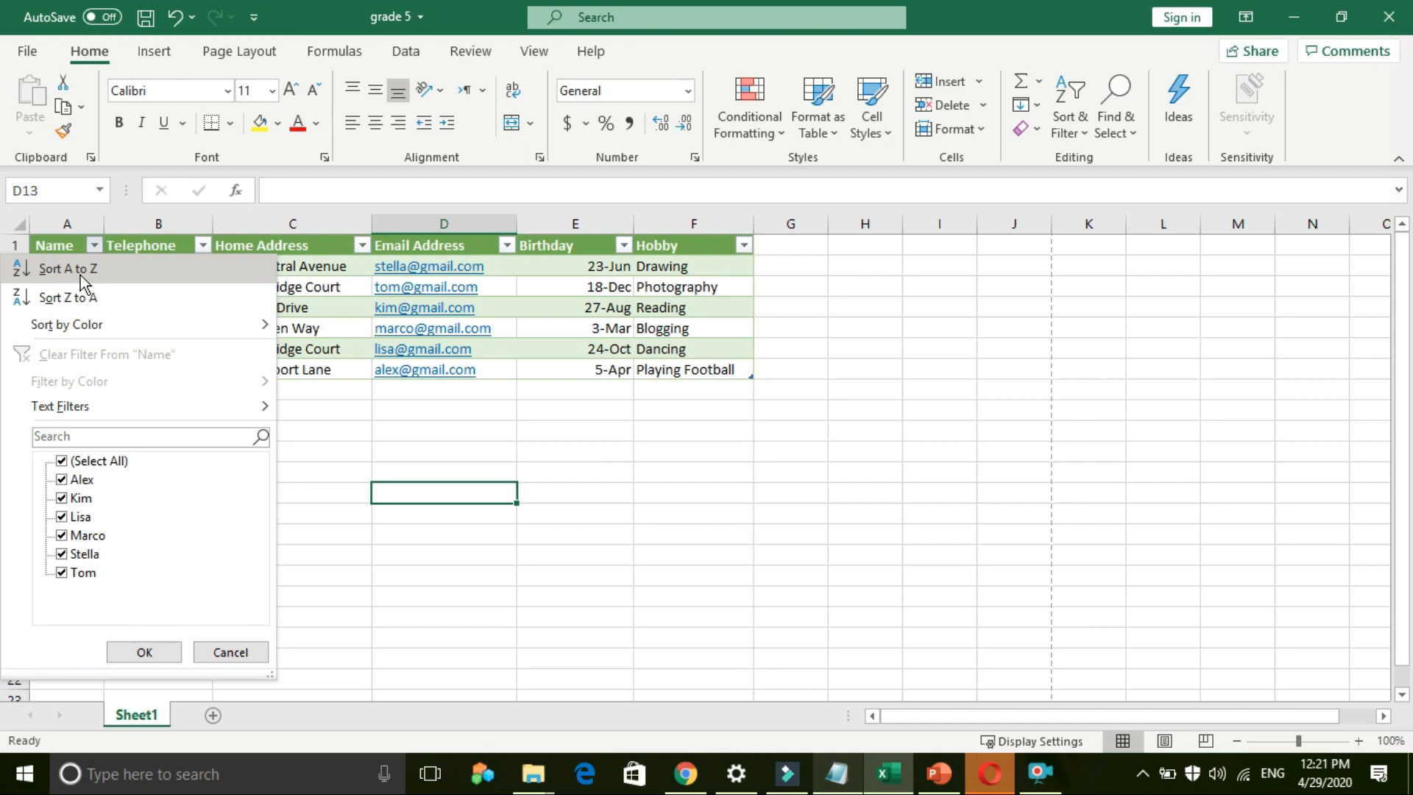
pyautogui.click(81, 275)
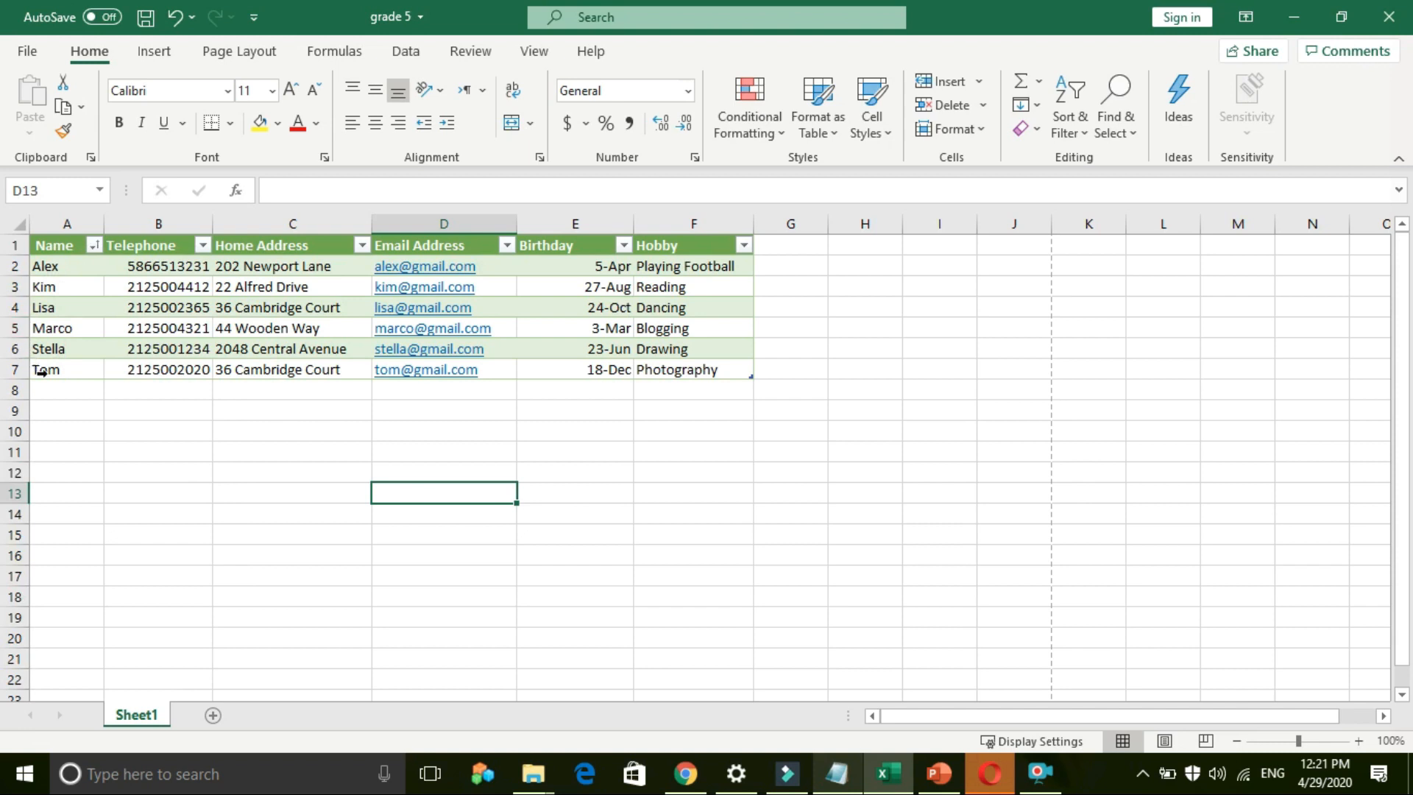
pyautogui.click(61, 268)
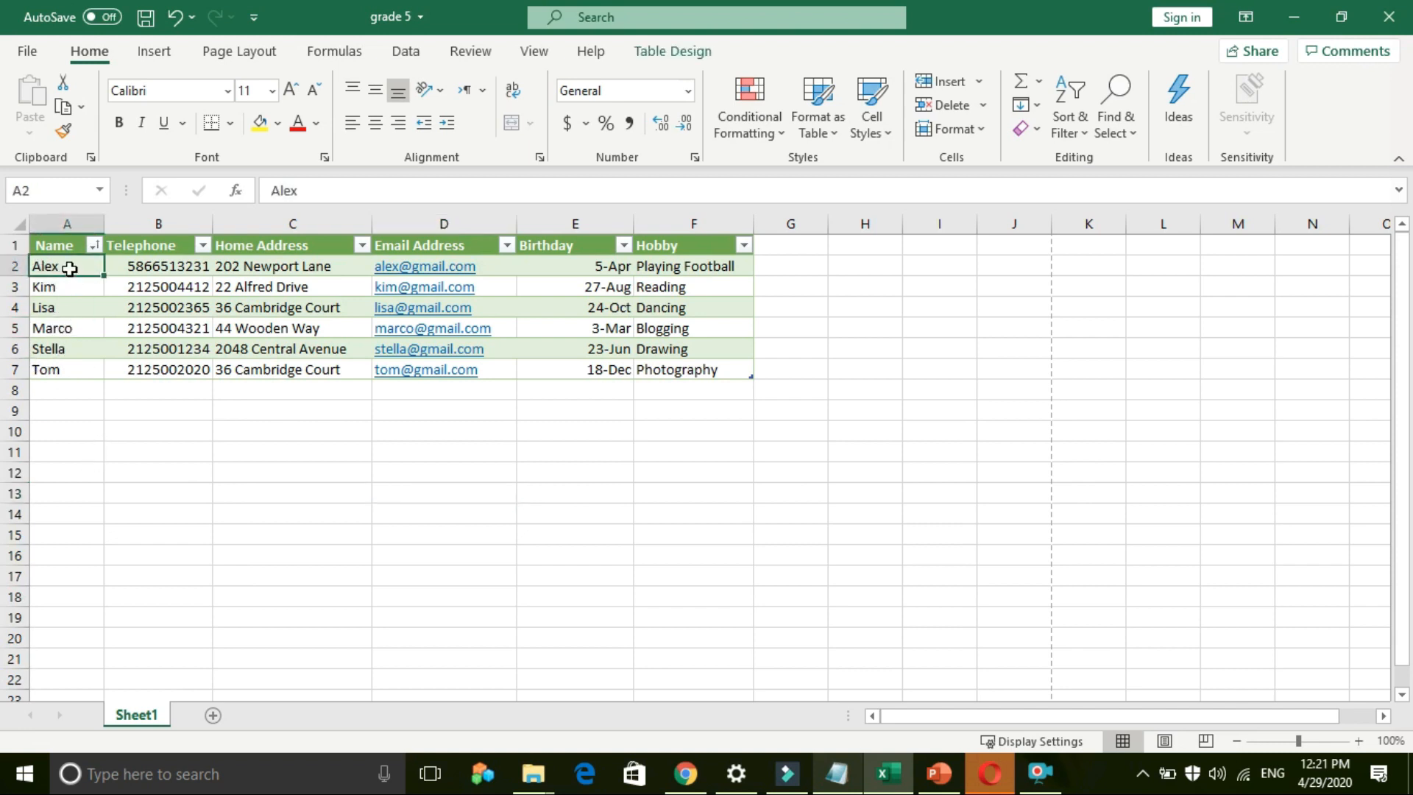
pyautogui.click(57, 290)
pyautogui.click(57, 312)
pyautogui.click(56, 329)
pyautogui.click(57, 352)
pyautogui.click(57, 371)
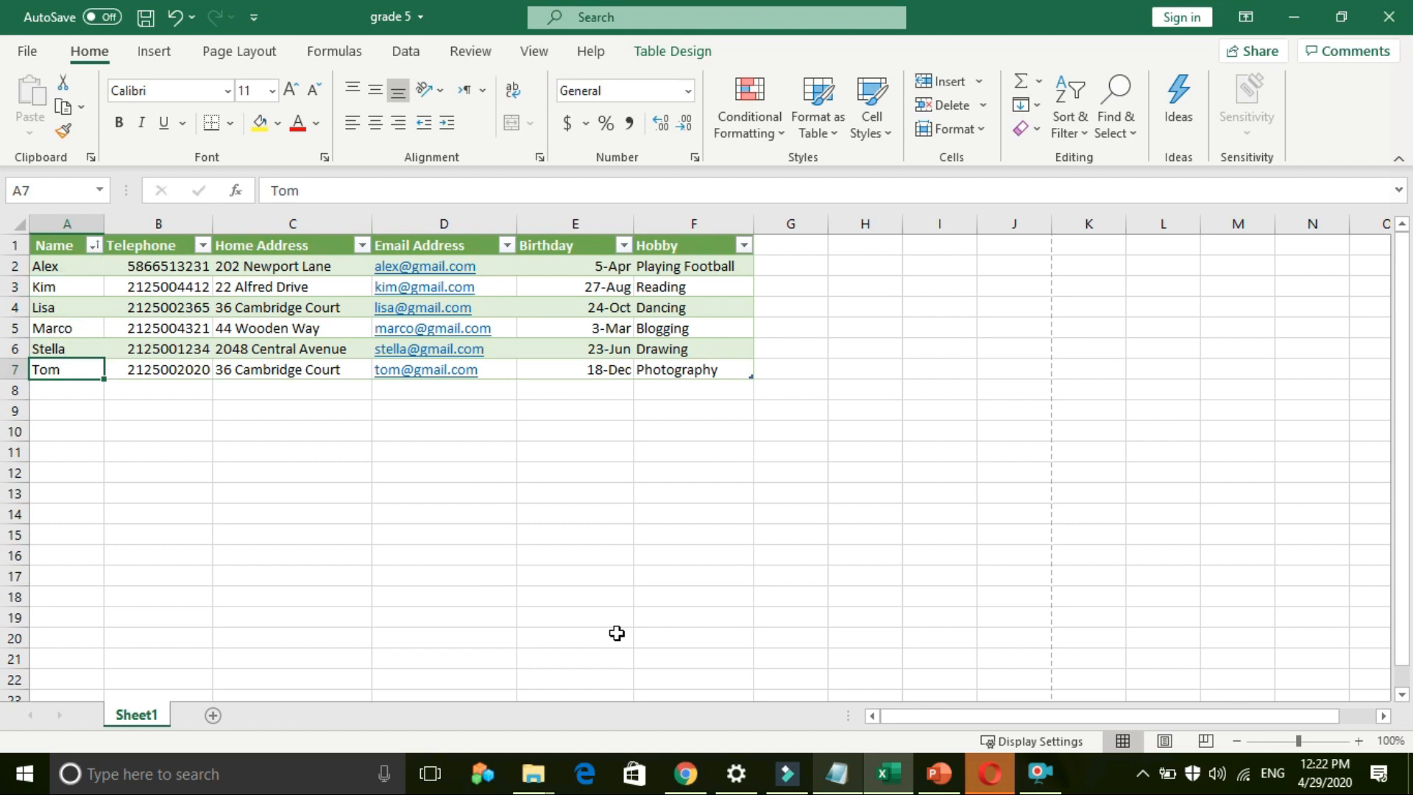
# Step: Verify the telephone, home address and birthday cells moved along with each sorted name
pyautogui.click(146, 284)
pyautogui.click(247, 286)
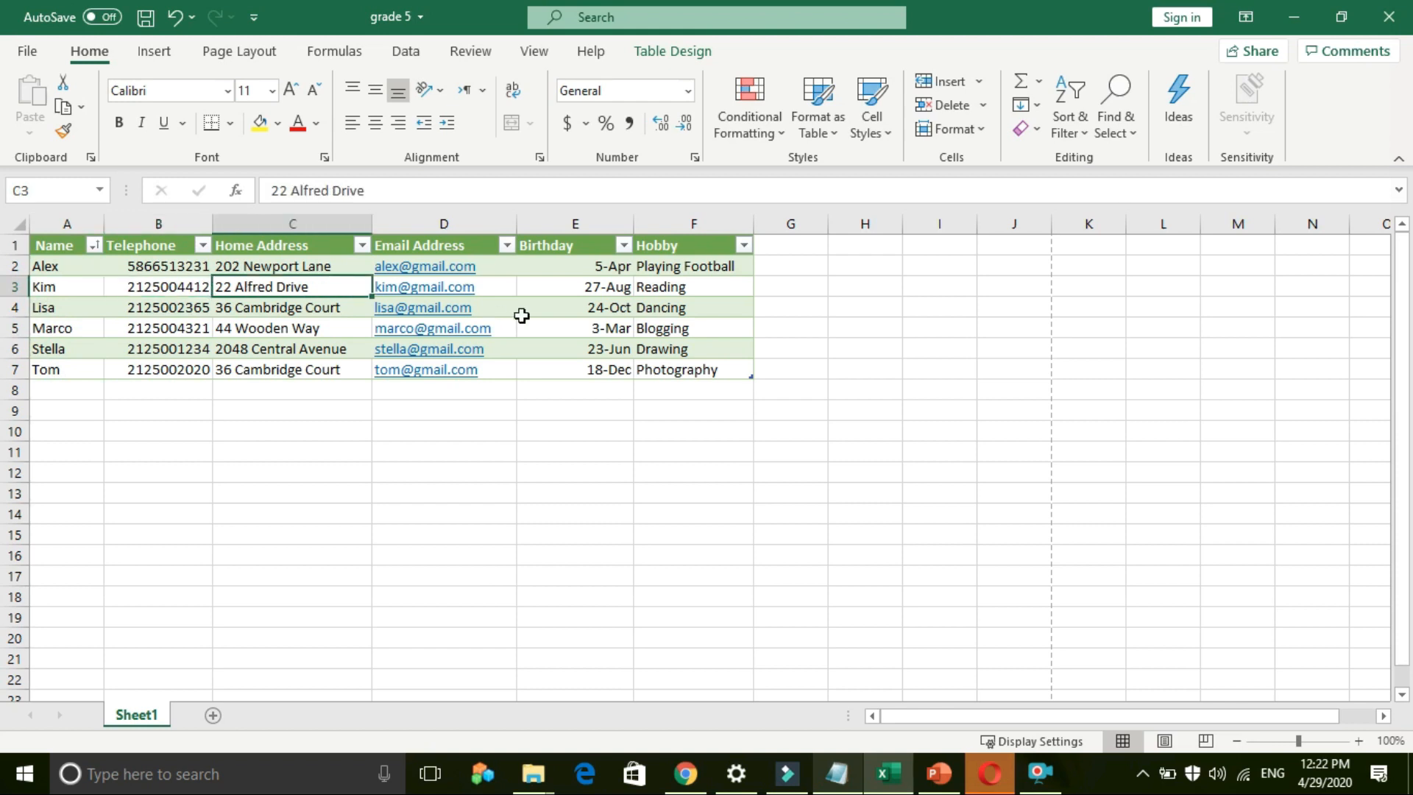
pyautogui.click(553, 287)
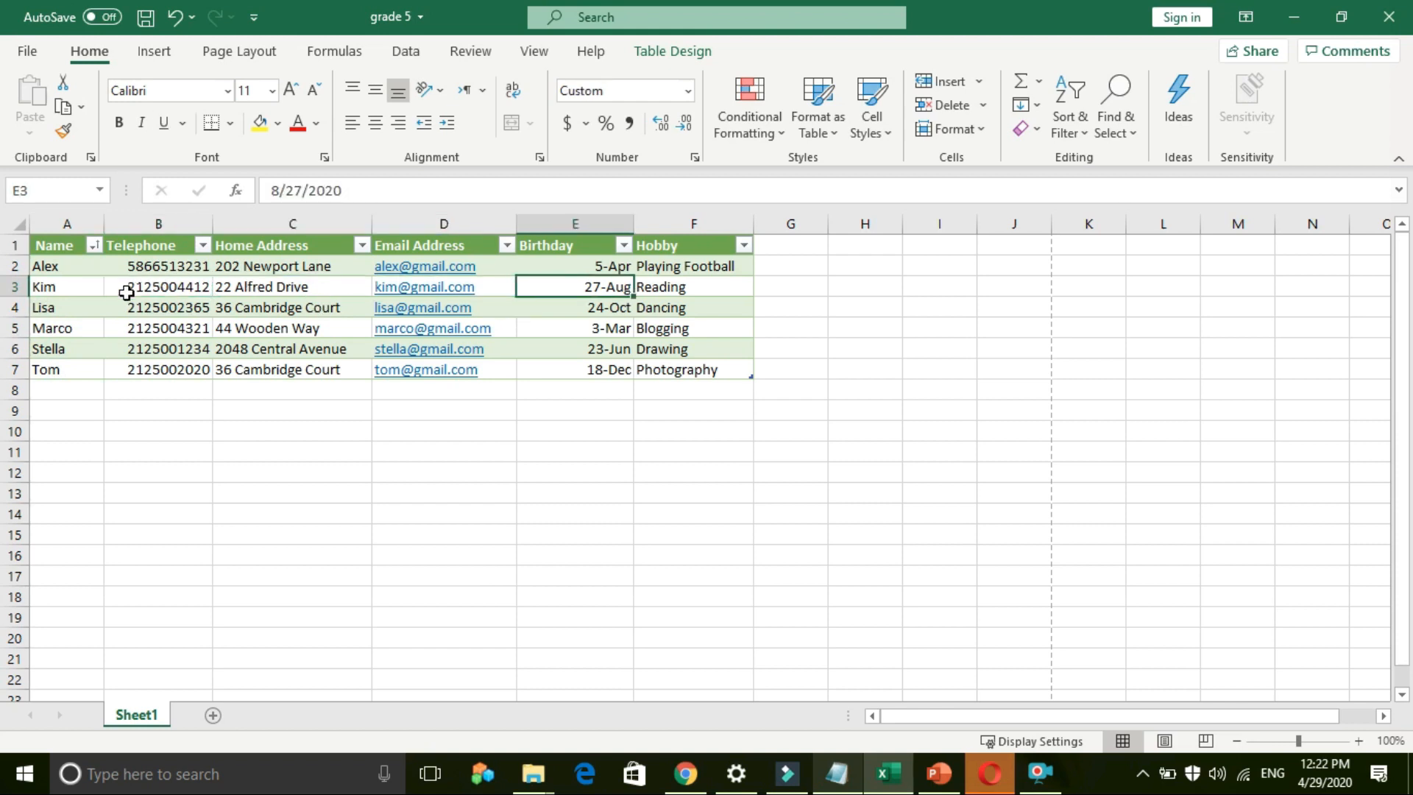
pyautogui.click(70, 269)
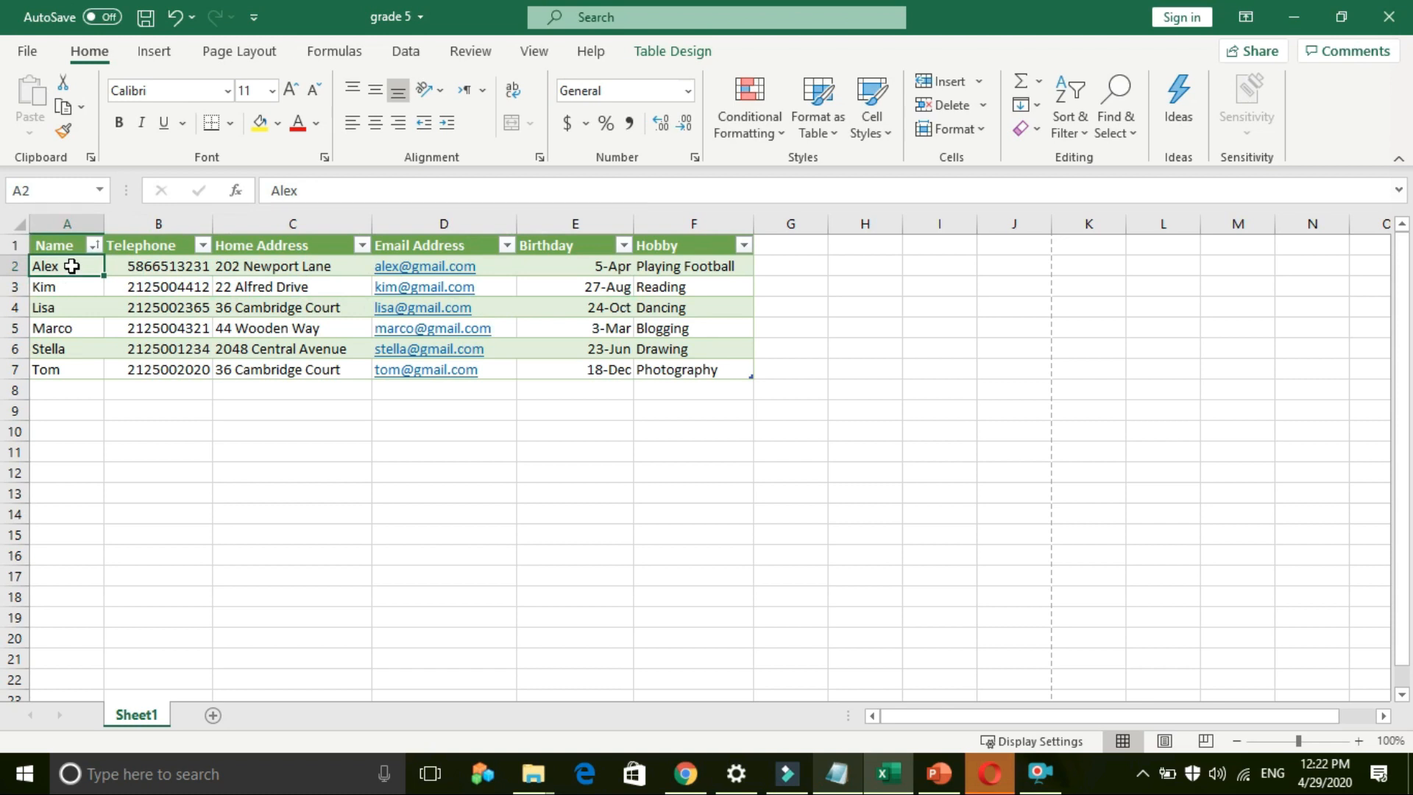
pyautogui.click(148, 269)
pyautogui.click(250, 281)
pyautogui.click(248, 269)
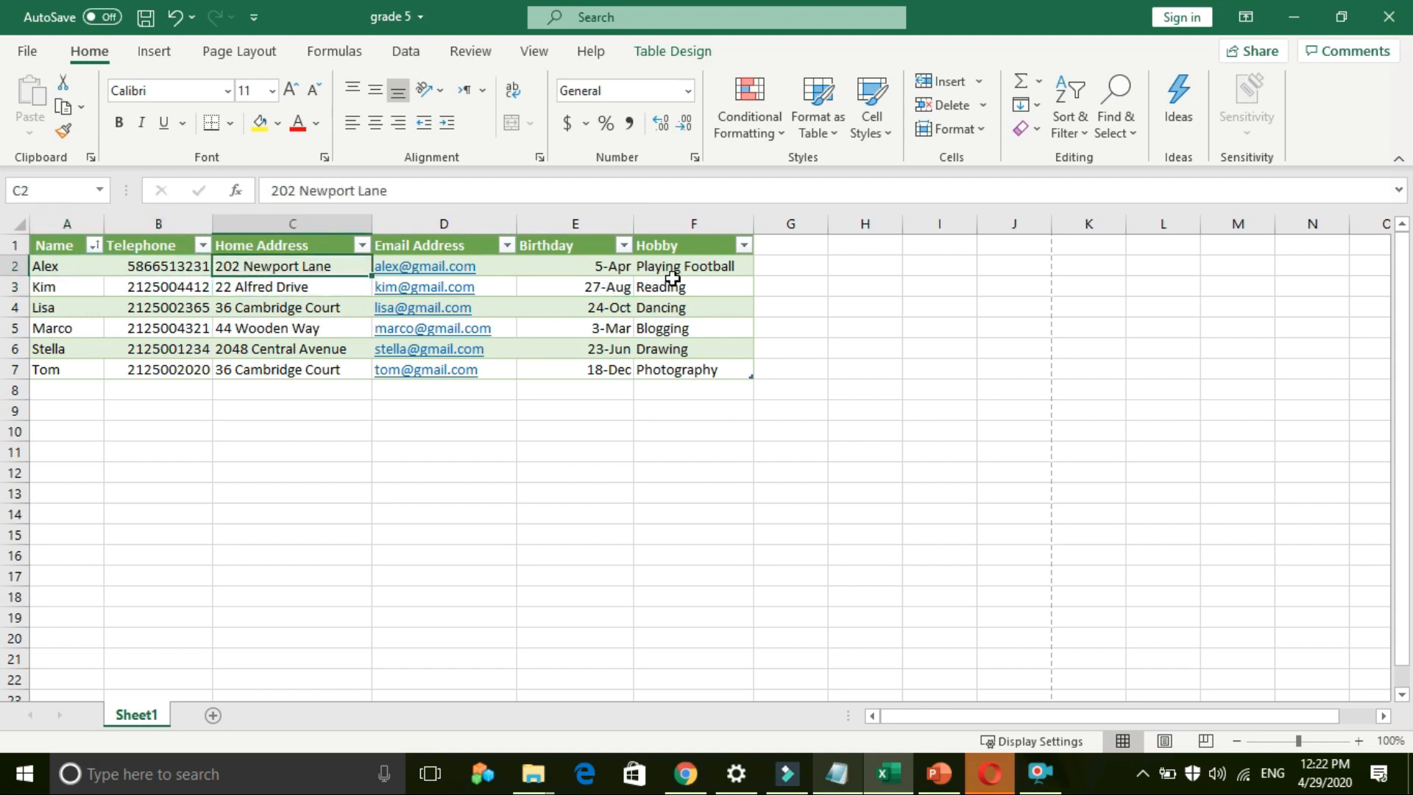
pyautogui.click(61, 332)
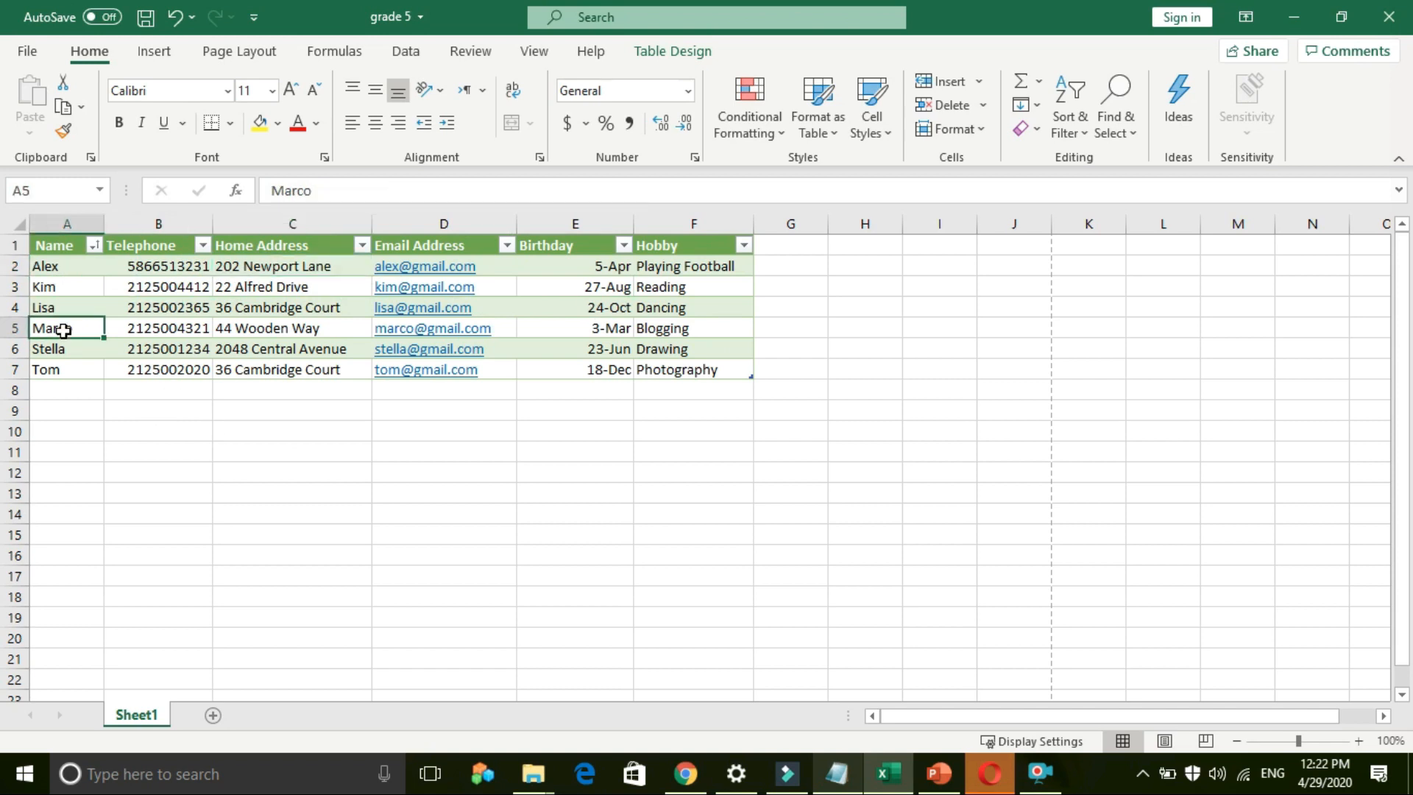
pyautogui.click(94, 246)
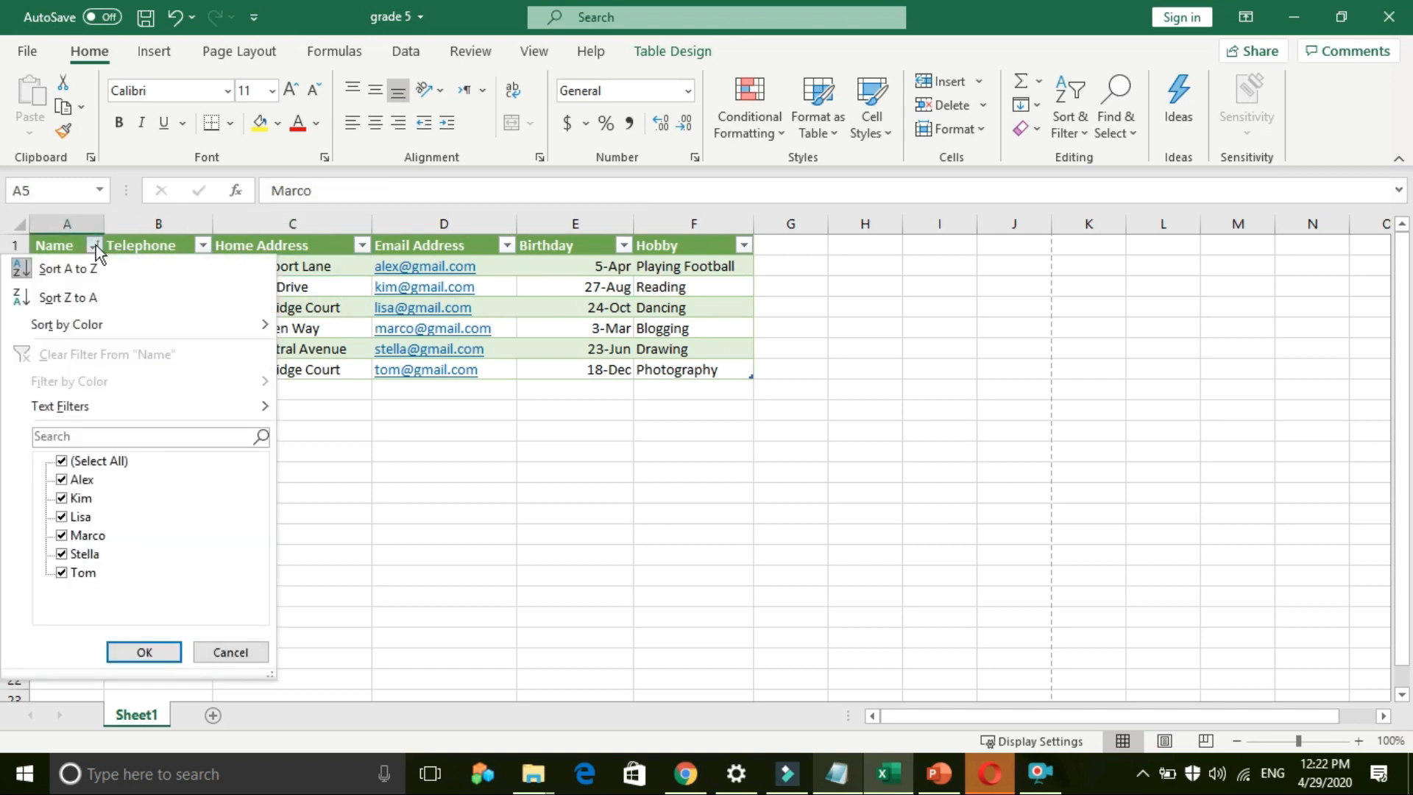
# Step: Sort the table Z to A by Name and check the new names in A2 and A4
pyautogui.click(82, 302)
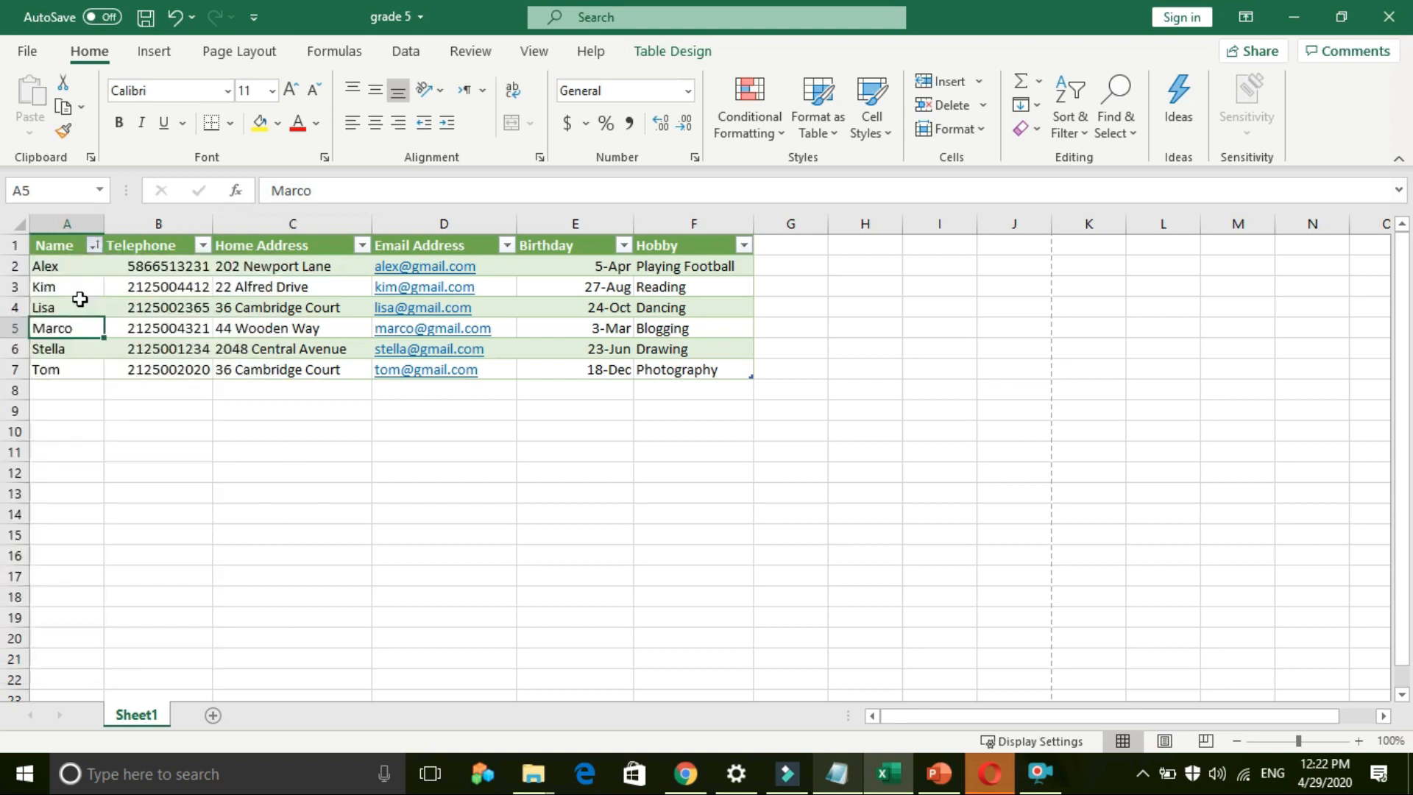
pyautogui.click(60, 269)
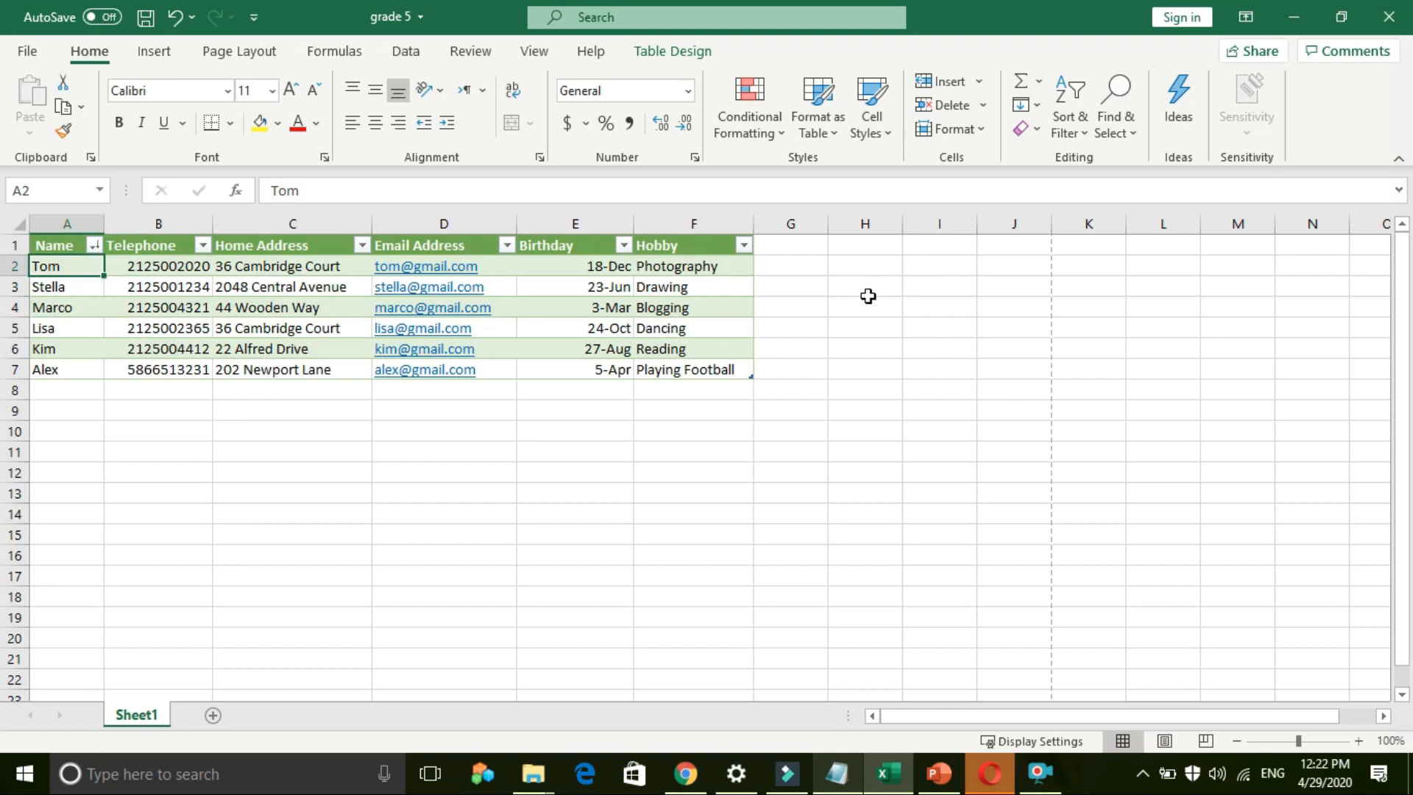
pyautogui.click(88, 304)
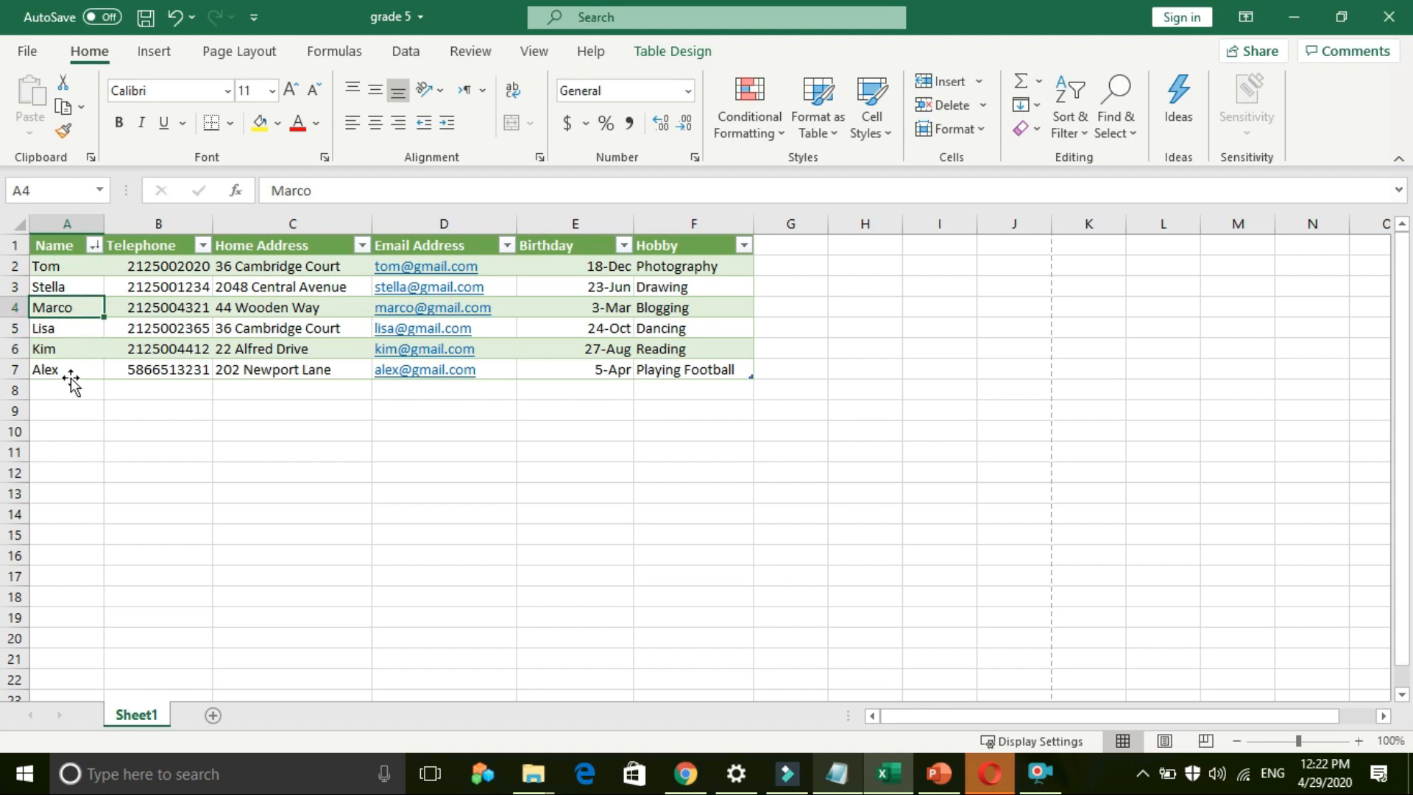
pyautogui.click(93, 247)
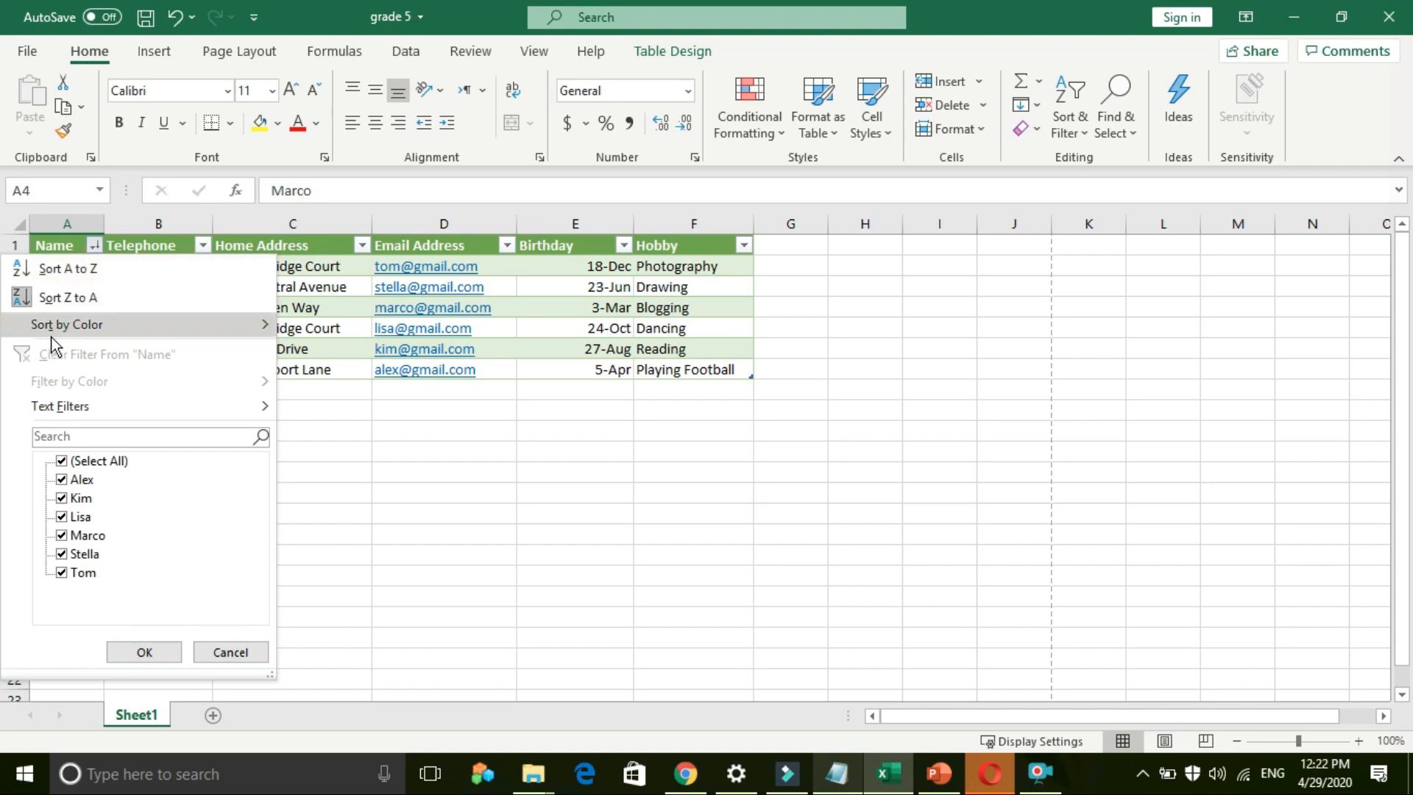
# Step: Filter the Name column to hide Lisa and Stella, showing 4 of 6 contacts
pyautogui.moveTo(59, 333)
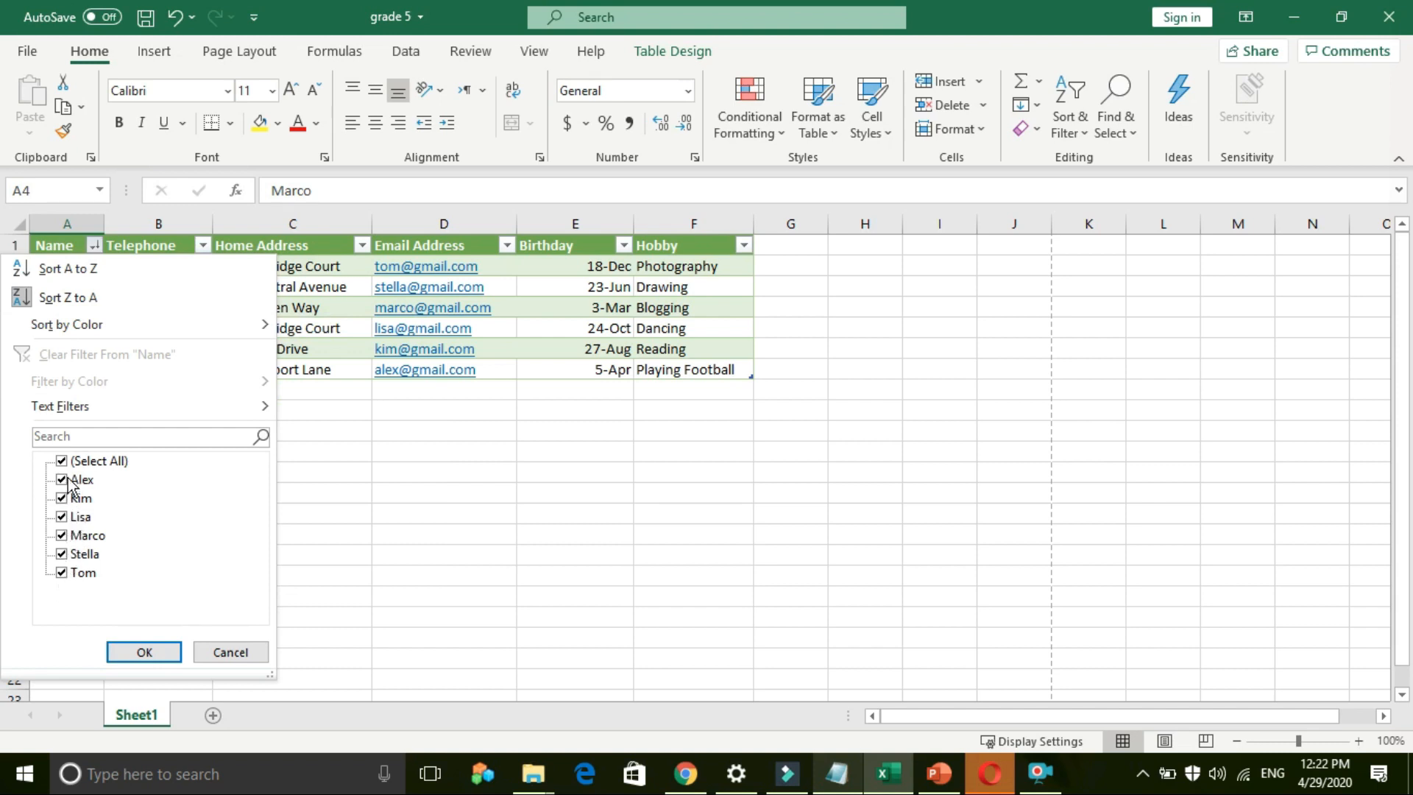
pyautogui.click(61, 517)
pyautogui.click(63, 554)
pyautogui.click(145, 652)
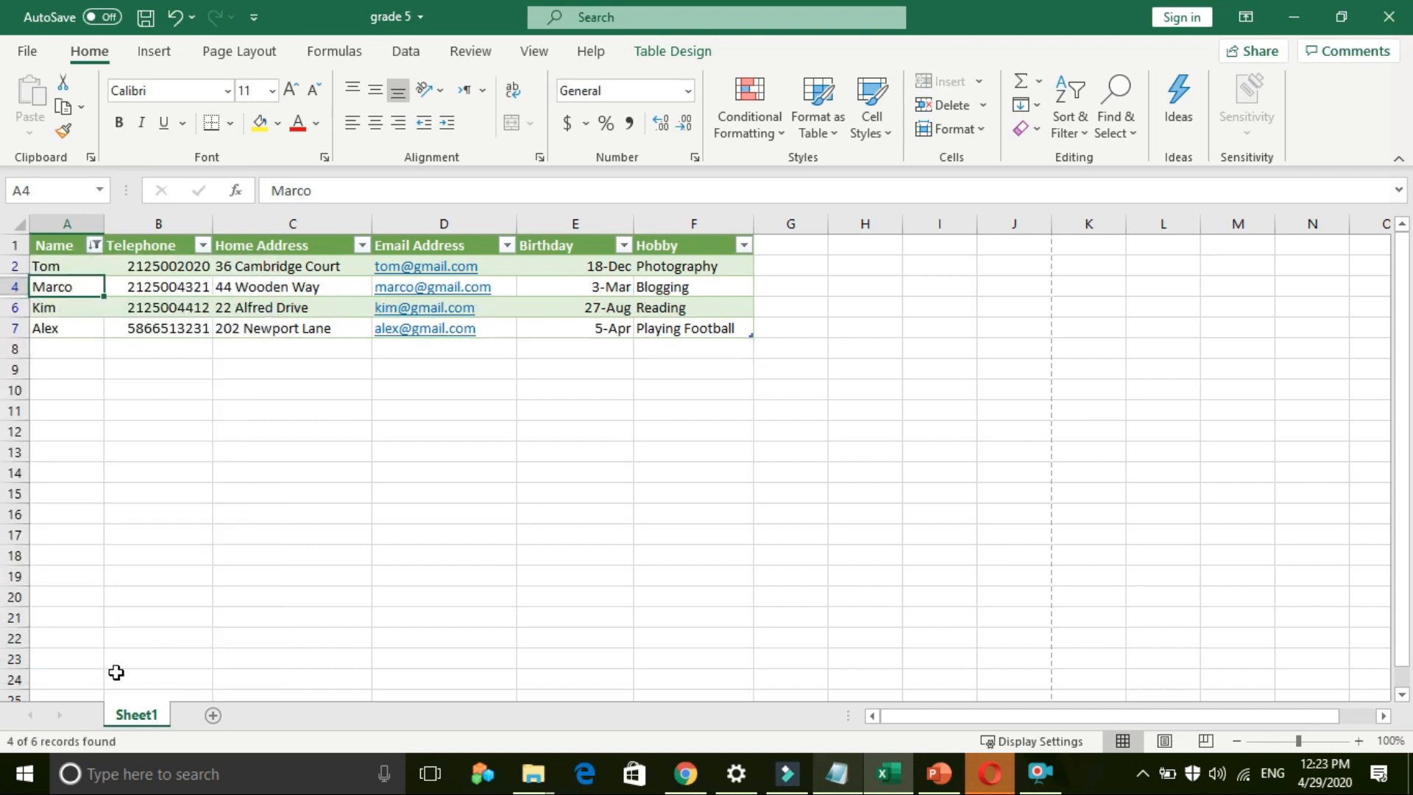
# Step: Sort the four filtered contacts A to Z by Name: Alex, Kim, Marco, Tom
pyautogui.click(45, 266)
pyautogui.click(34, 287)
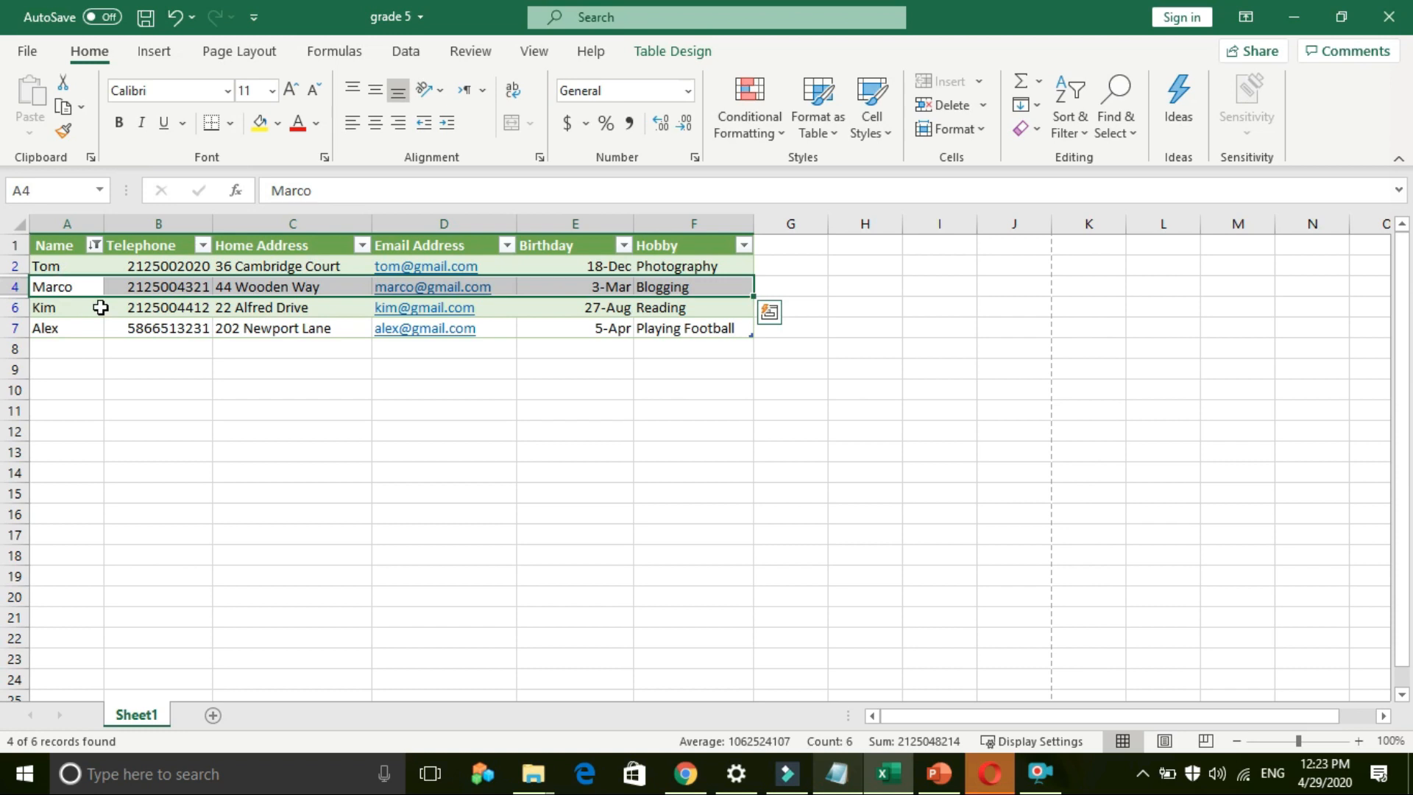
pyautogui.click(95, 245)
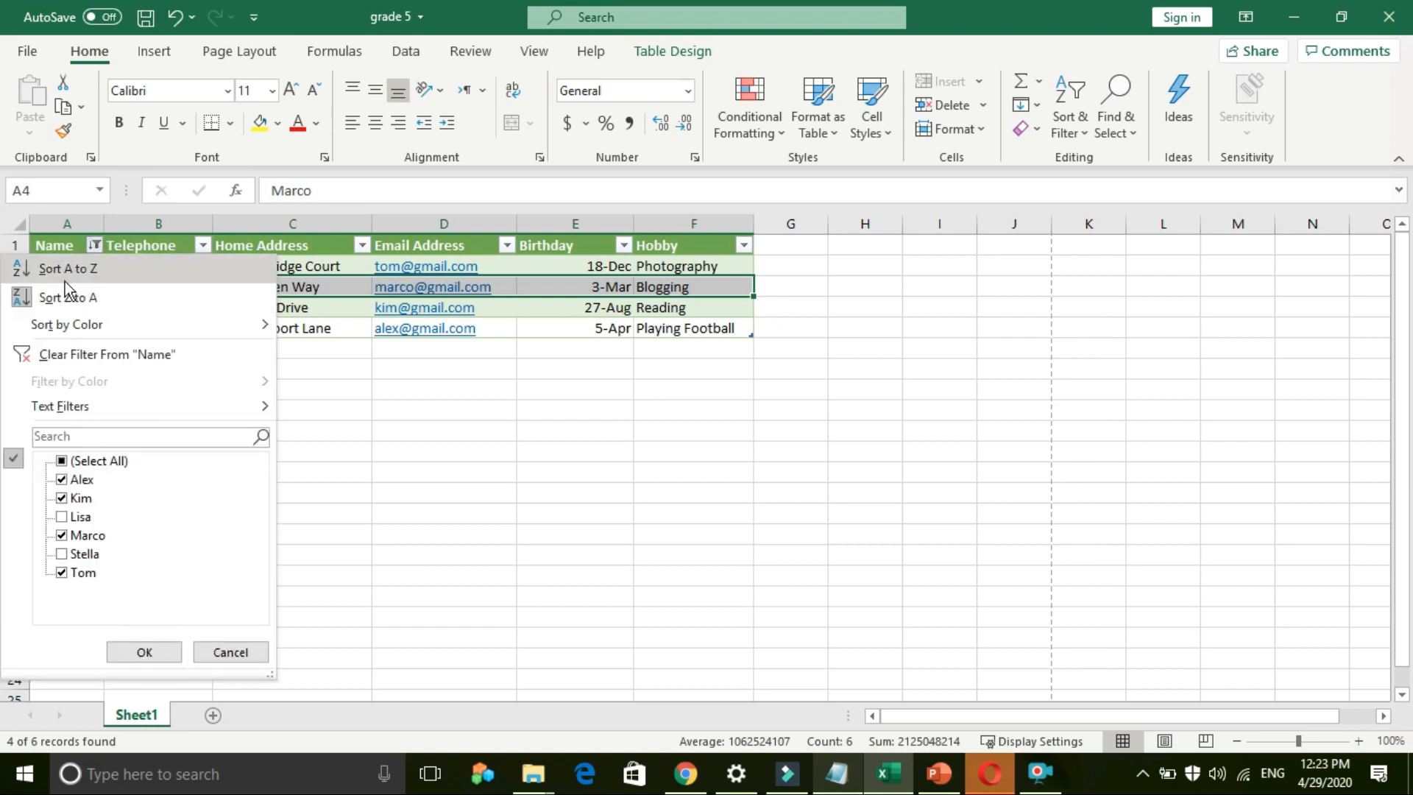
pyautogui.click(65, 279)
pyautogui.click(56, 386)
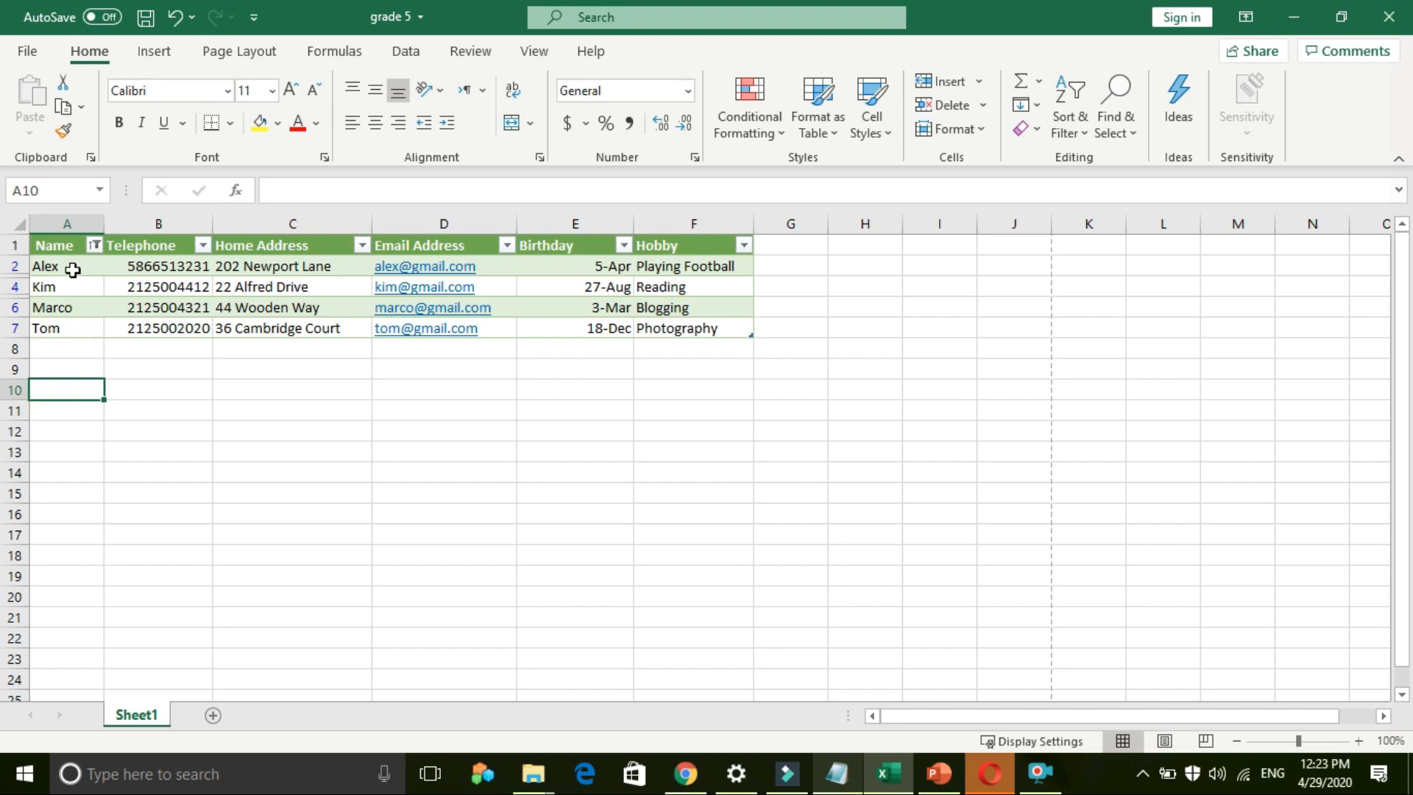
# Step: Reapply the Name filter hiding Lisa and Stella, then recheck it unchanged
pyautogui.click(94, 245)
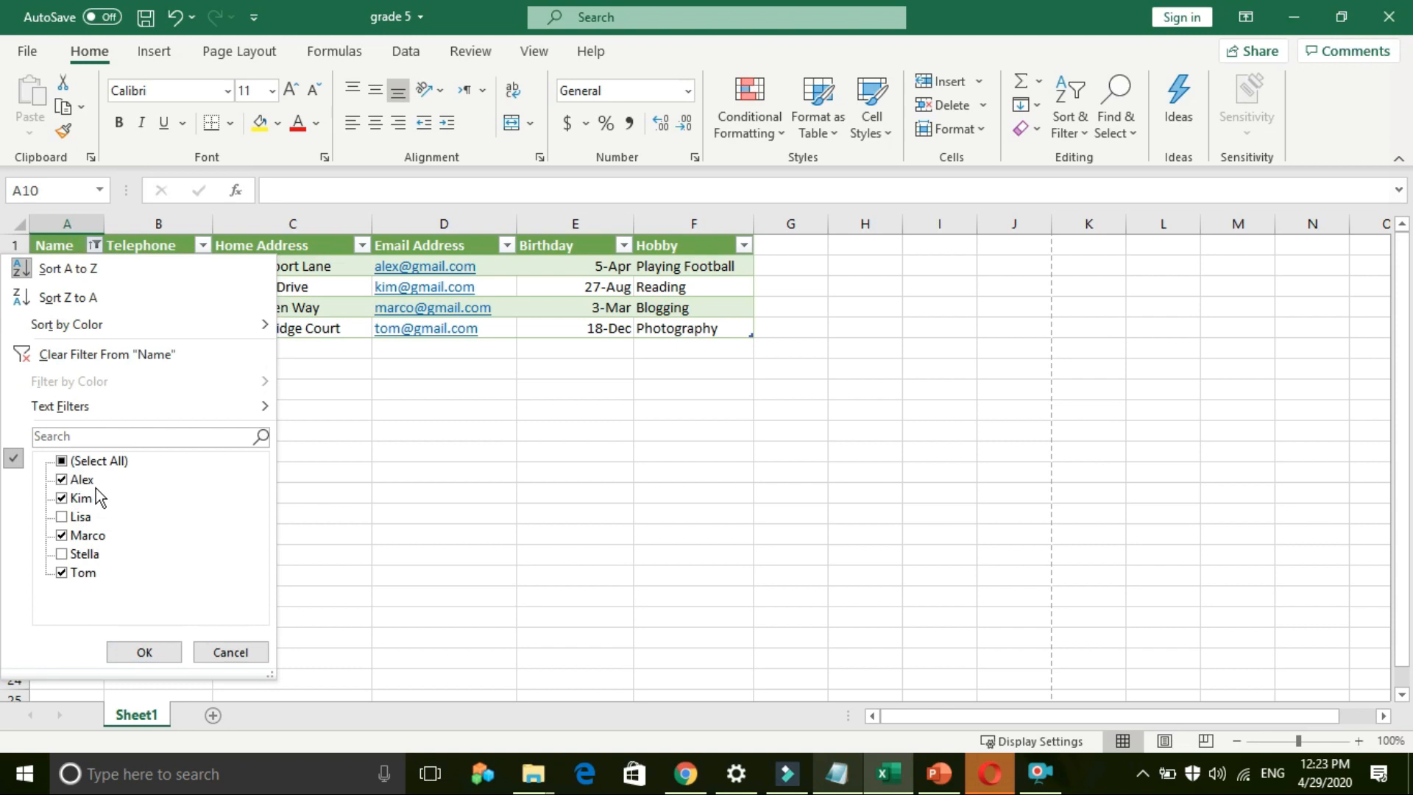
pyautogui.click(165, 653)
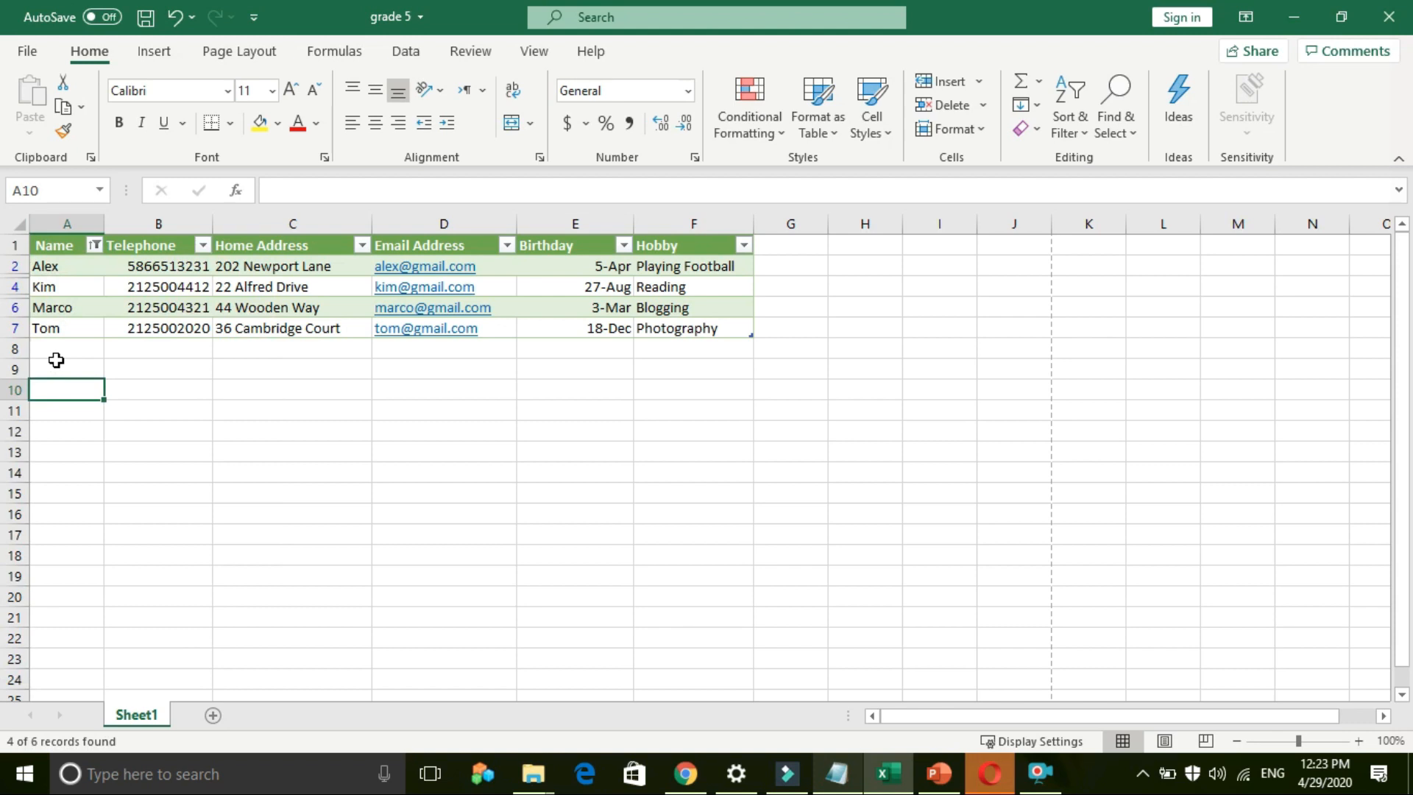
pyautogui.click(94, 245)
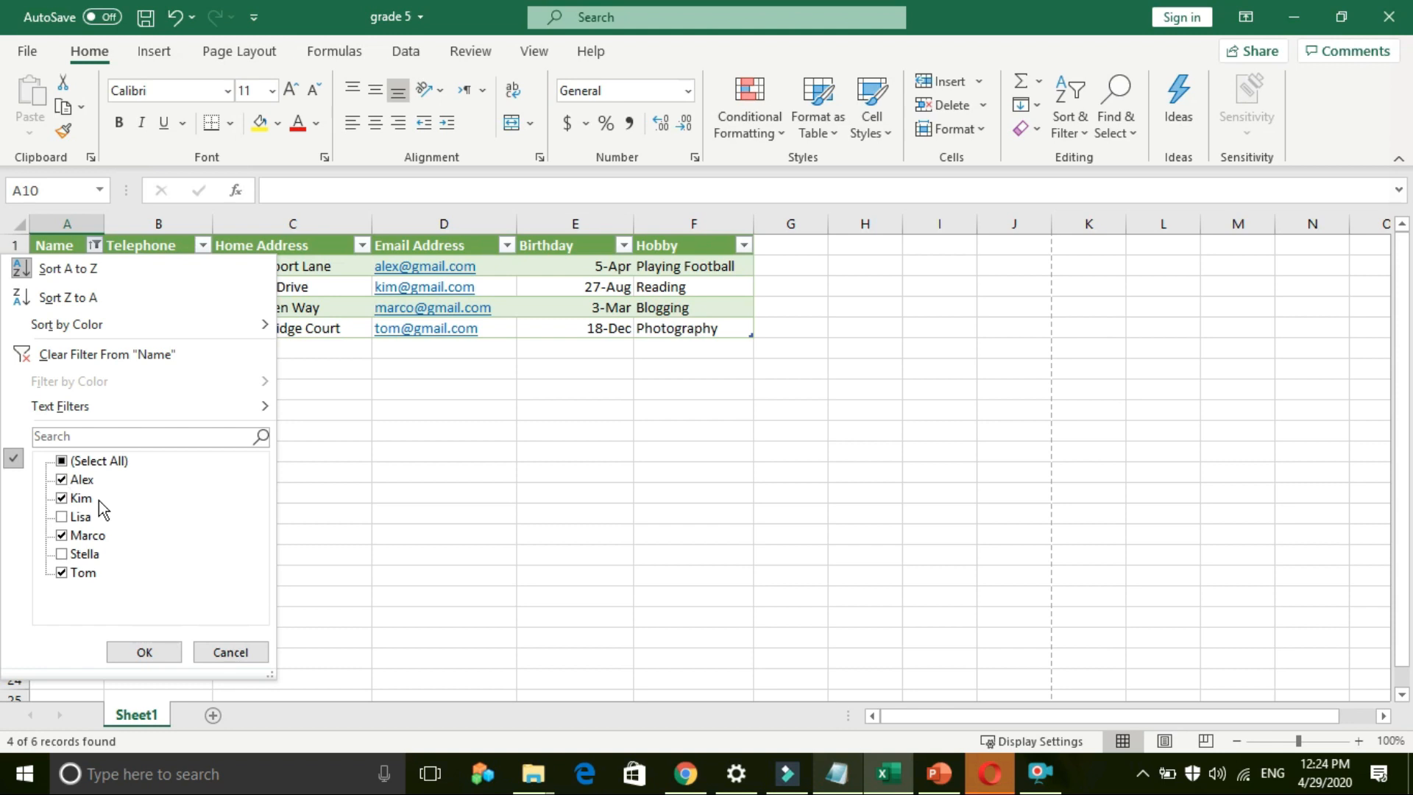
pyautogui.click(126, 653)
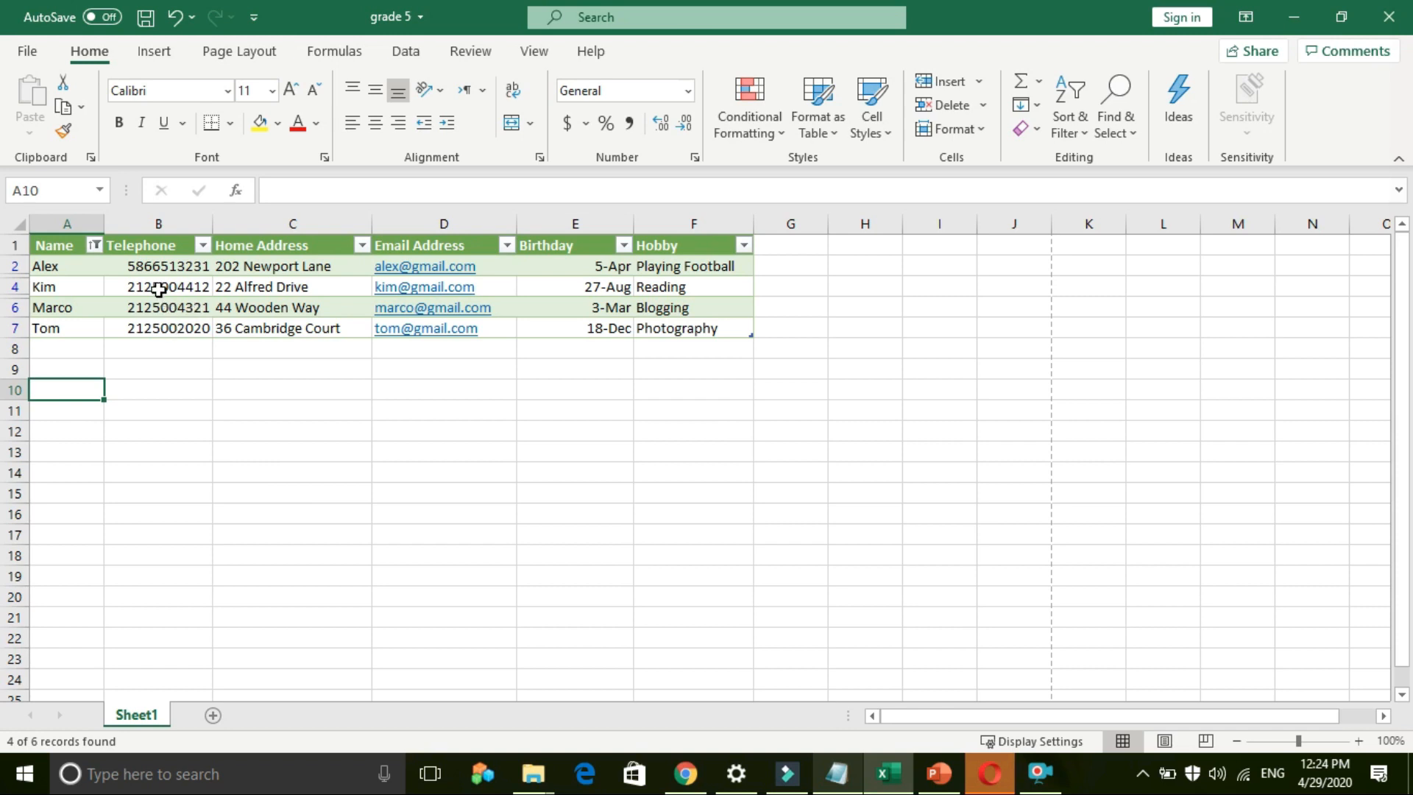
# Step: Tick (Select All) in the Name filter so Lisa and Stella reappear
pyautogui.click(94, 246)
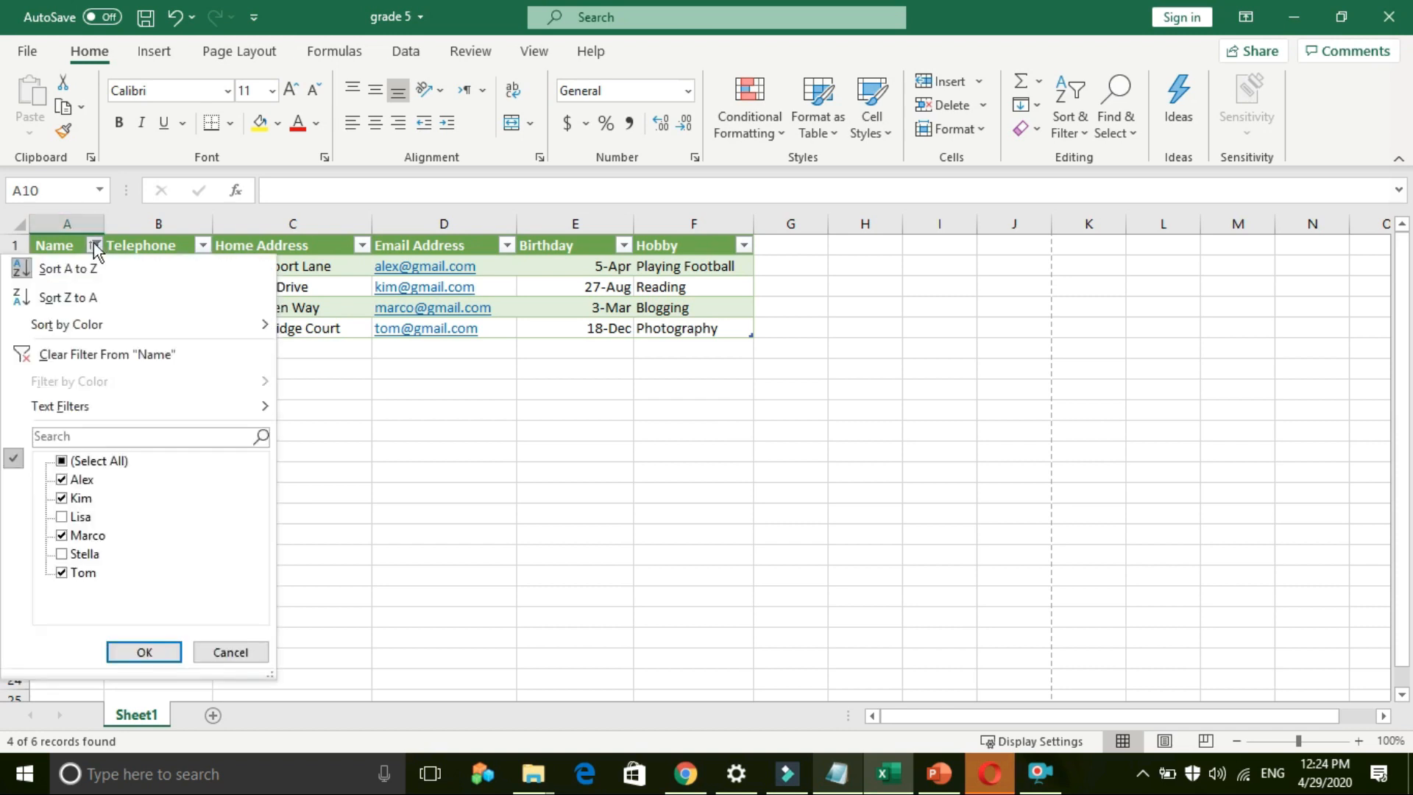
pyautogui.click(61, 461)
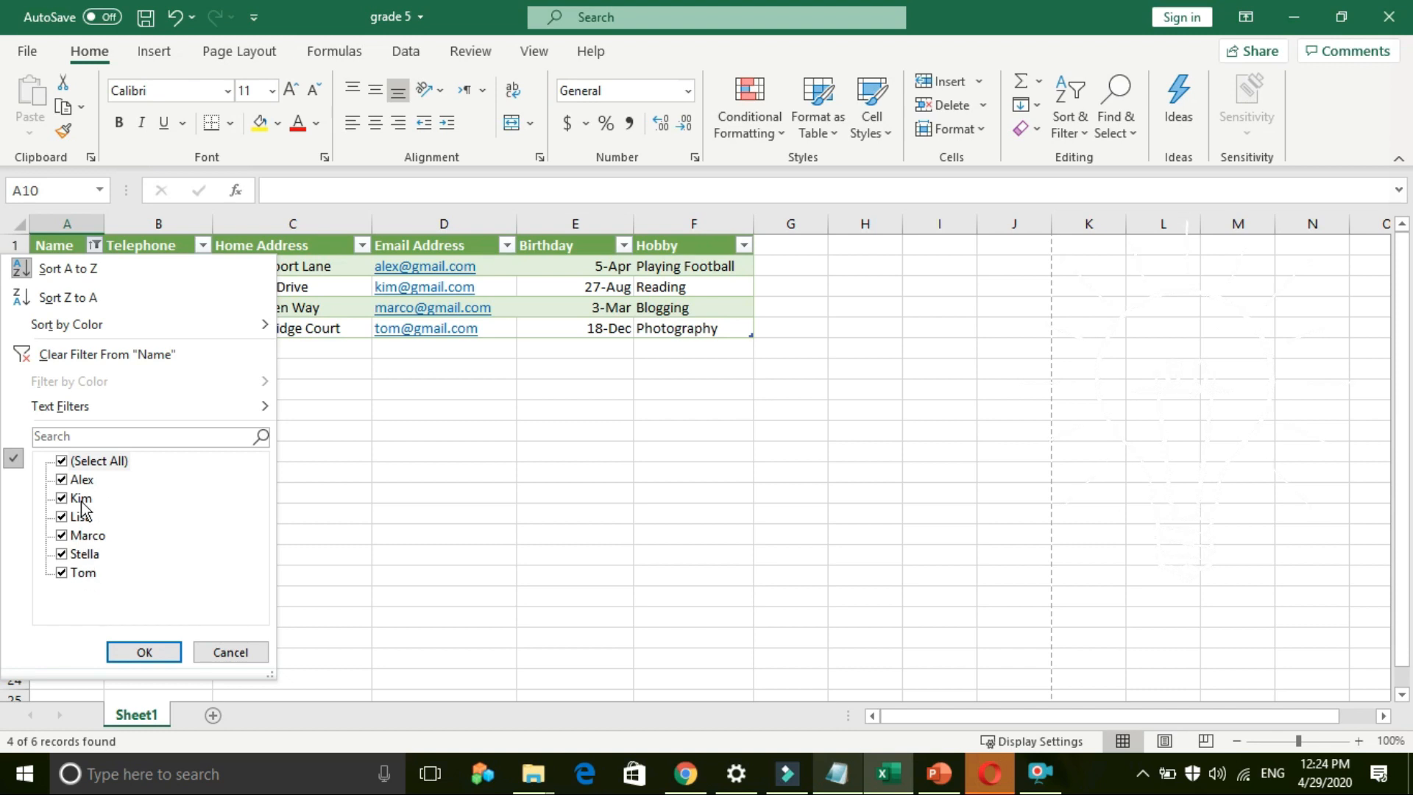
pyautogui.click(129, 650)
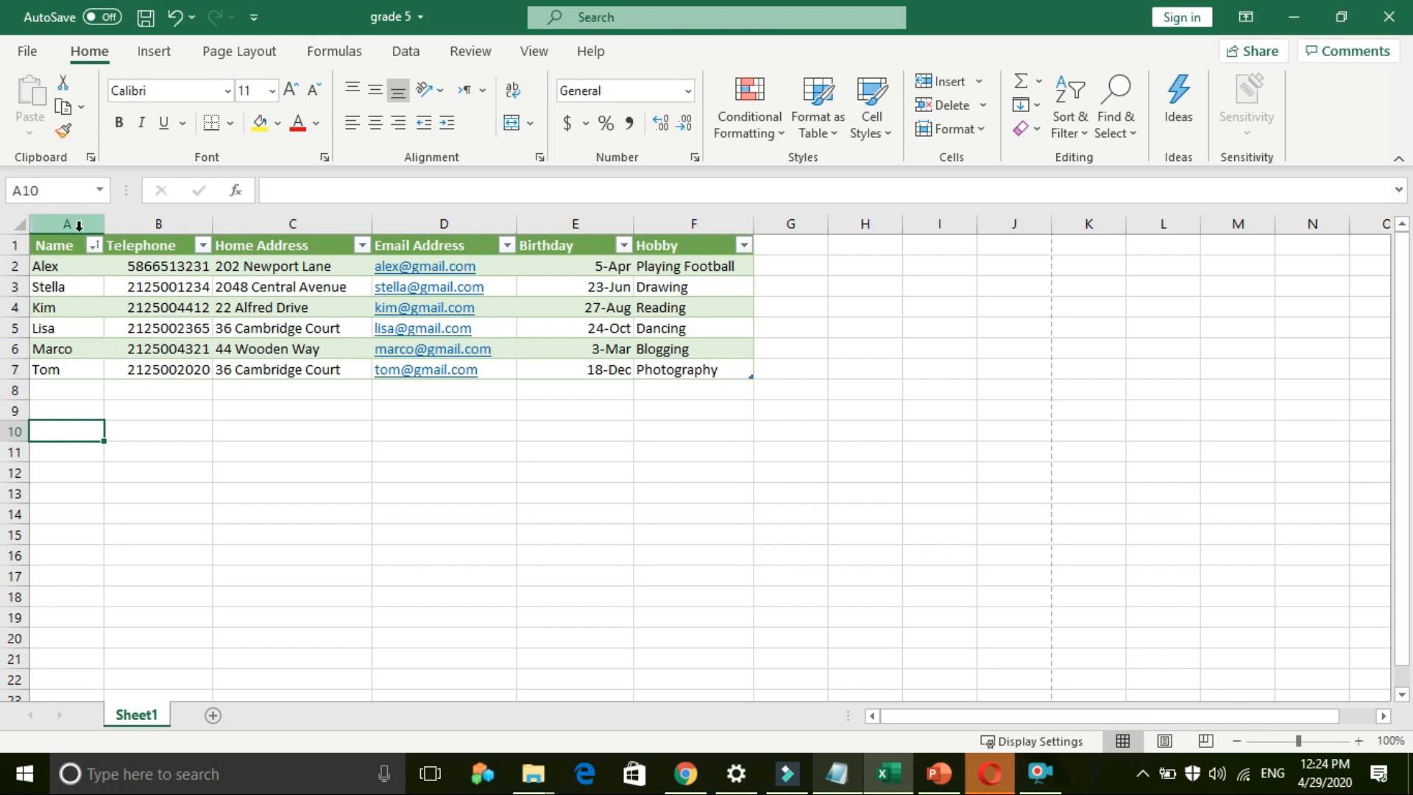
# Step: Open the Print preview and keep the Brother printer selected
pyautogui.click(27, 51)
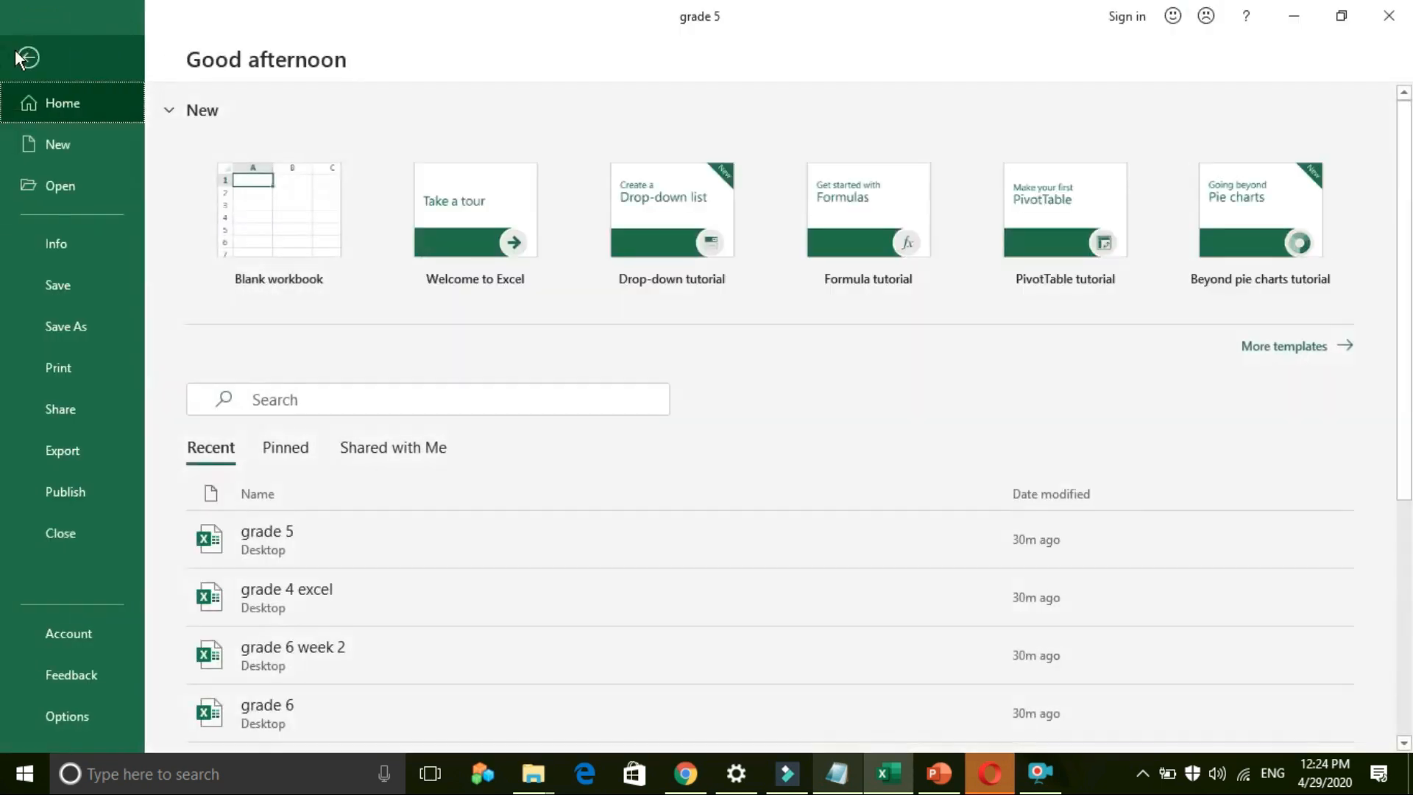
pyautogui.click(70, 372)
pyautogui.click(348, 278)
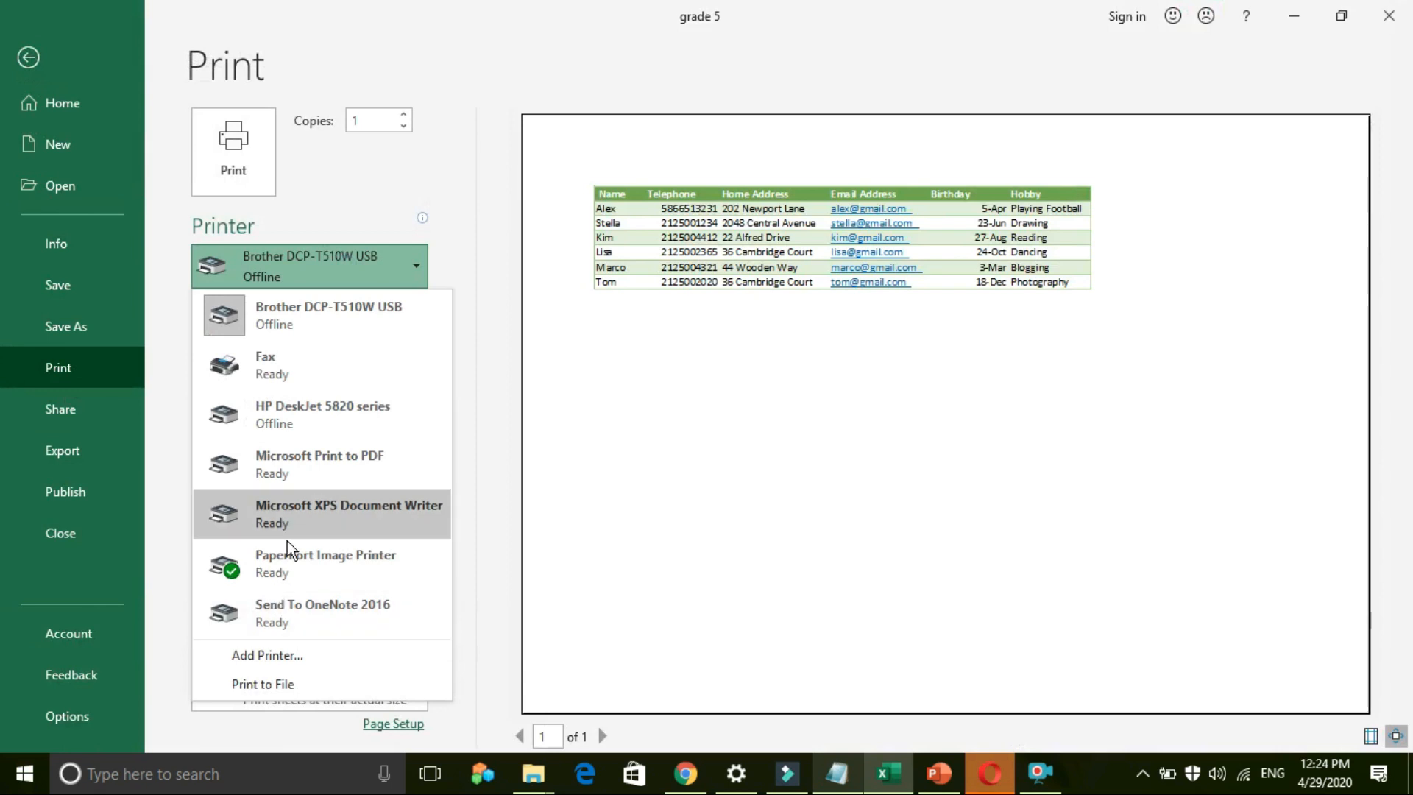
pyautogui.click(328, 337)
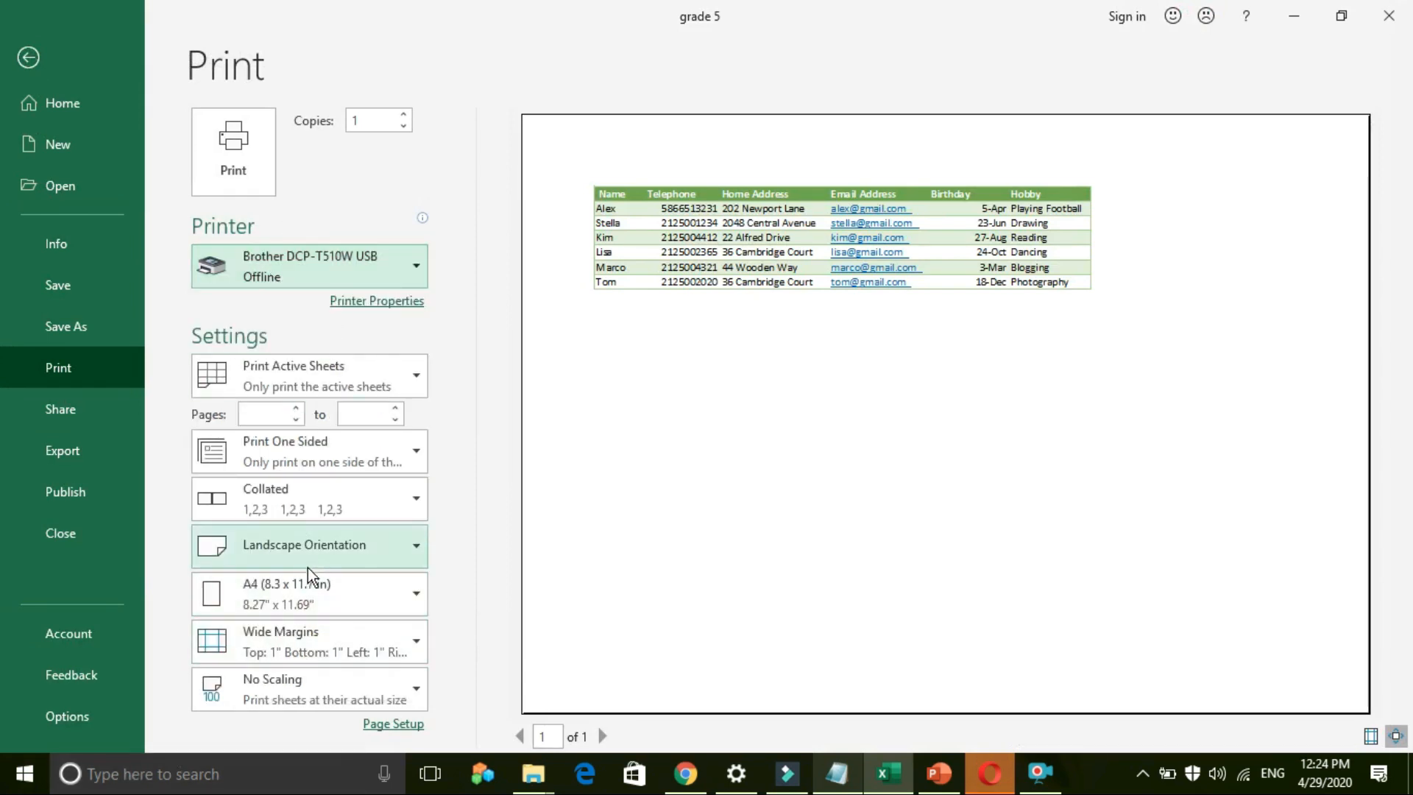
# Step: Switch the page orientation to Portrait, then back to Landscape so it fits one page
pyautogui.click(313, 547)
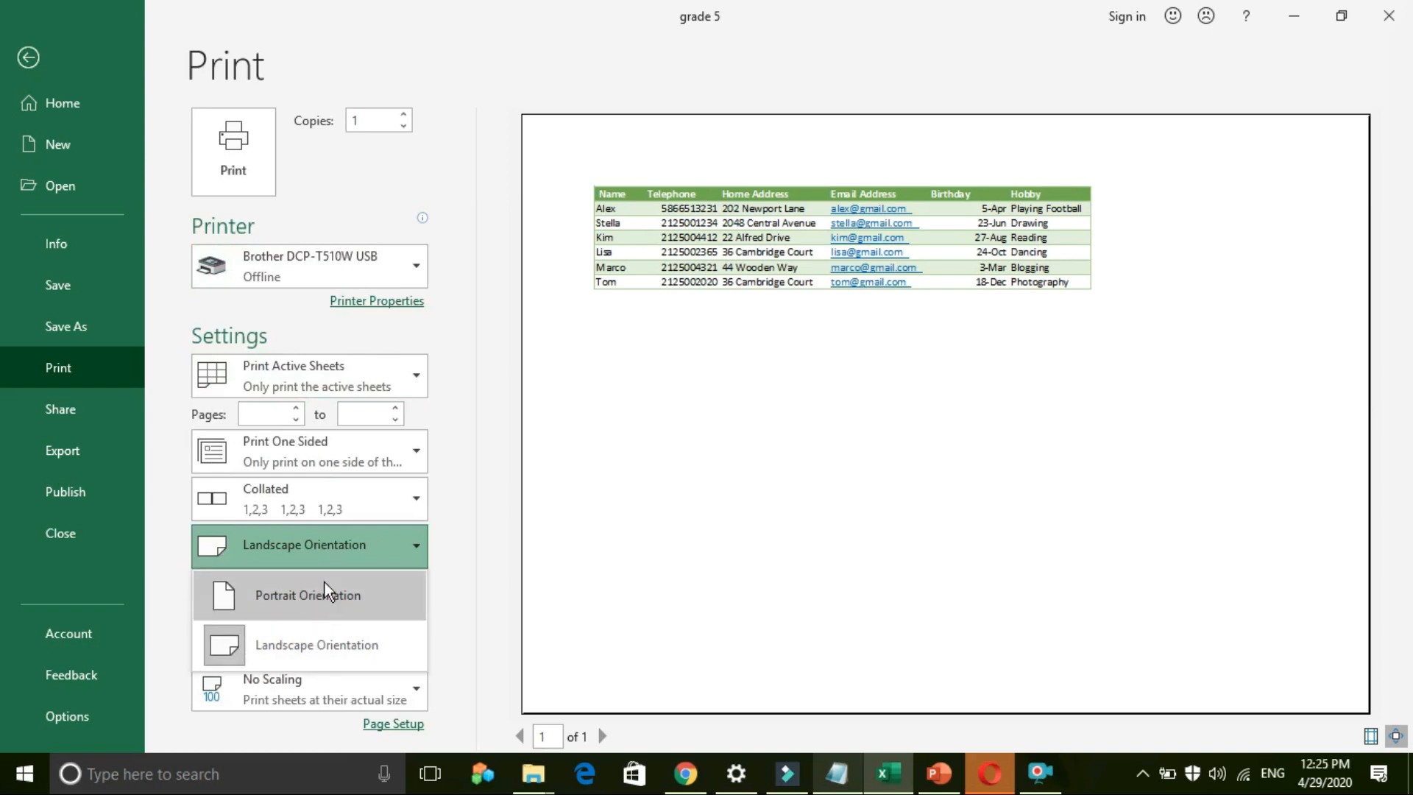
pyautogui.click(337, 600)
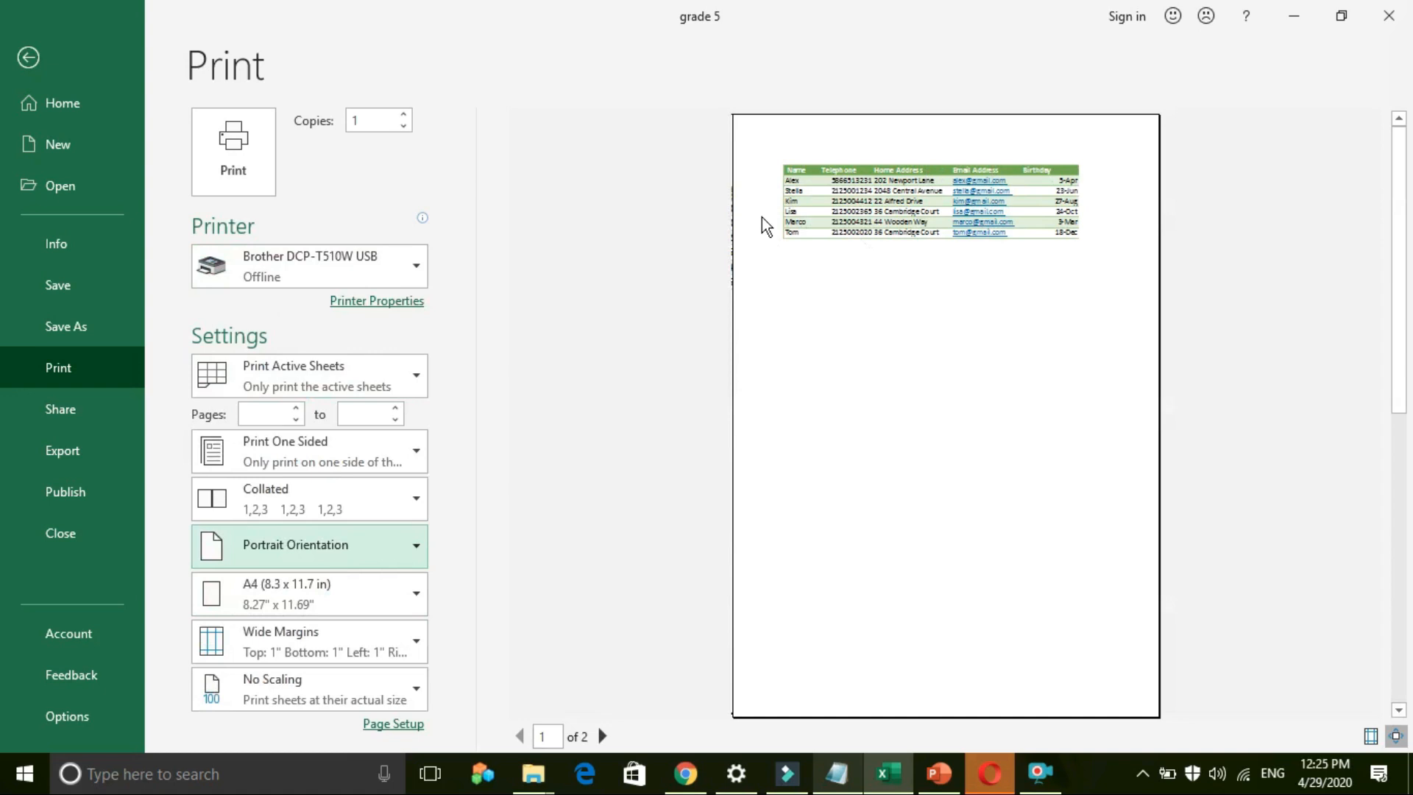
pyautogui.click(332, 554)
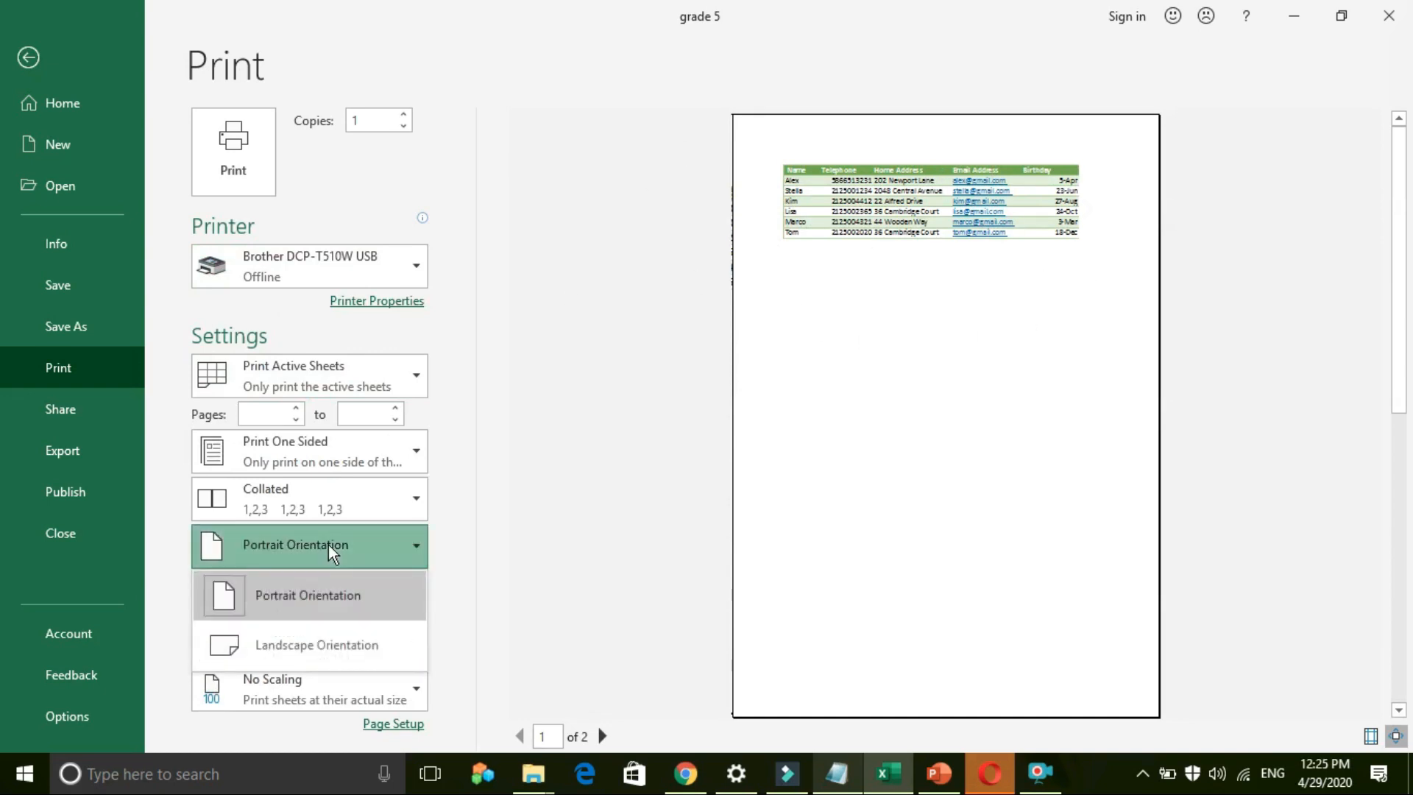
pyautogui.click(279, 648)
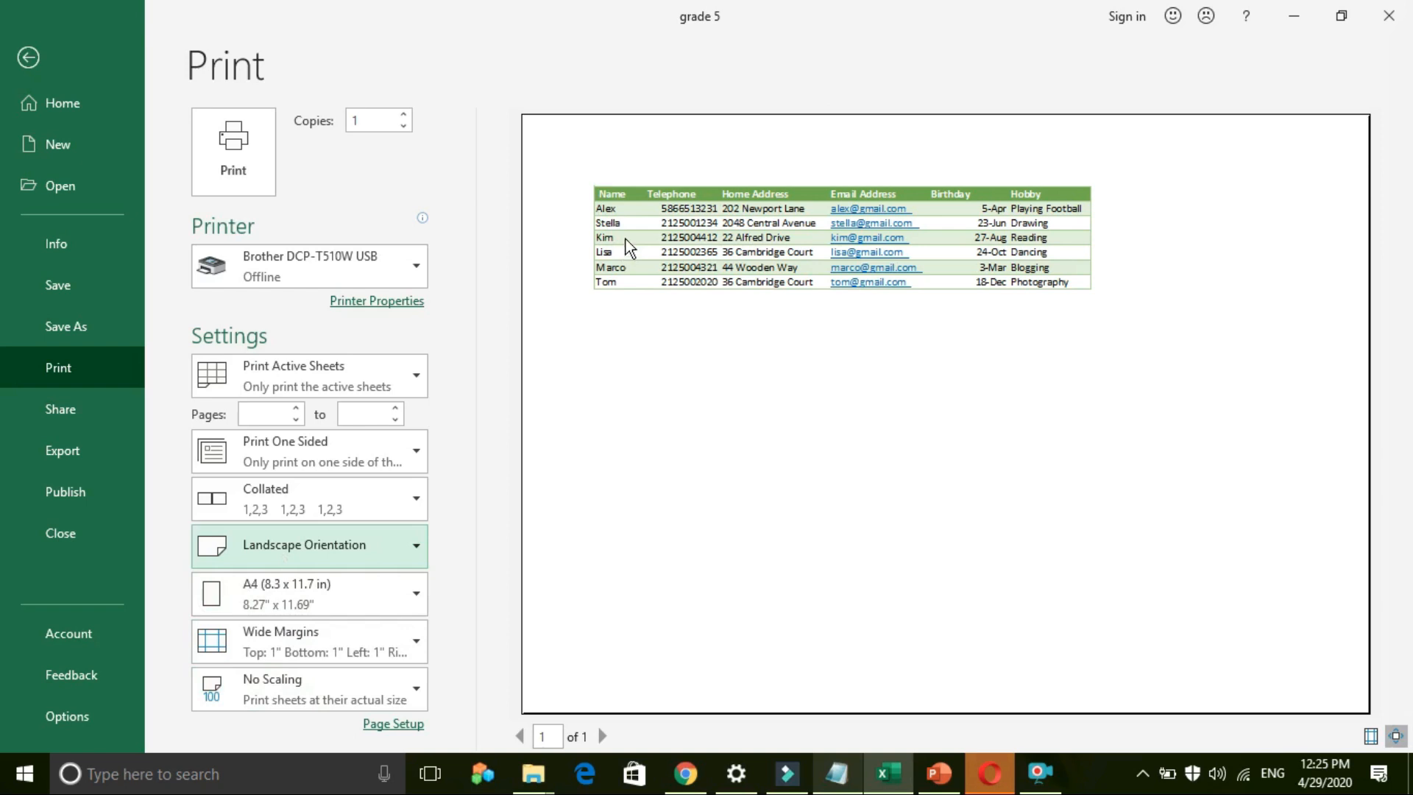
# Step: Try Fit Sheet on One Page, revert to No Scaling, edit Copies, then leave print view
pyautogui.click(340, 683)
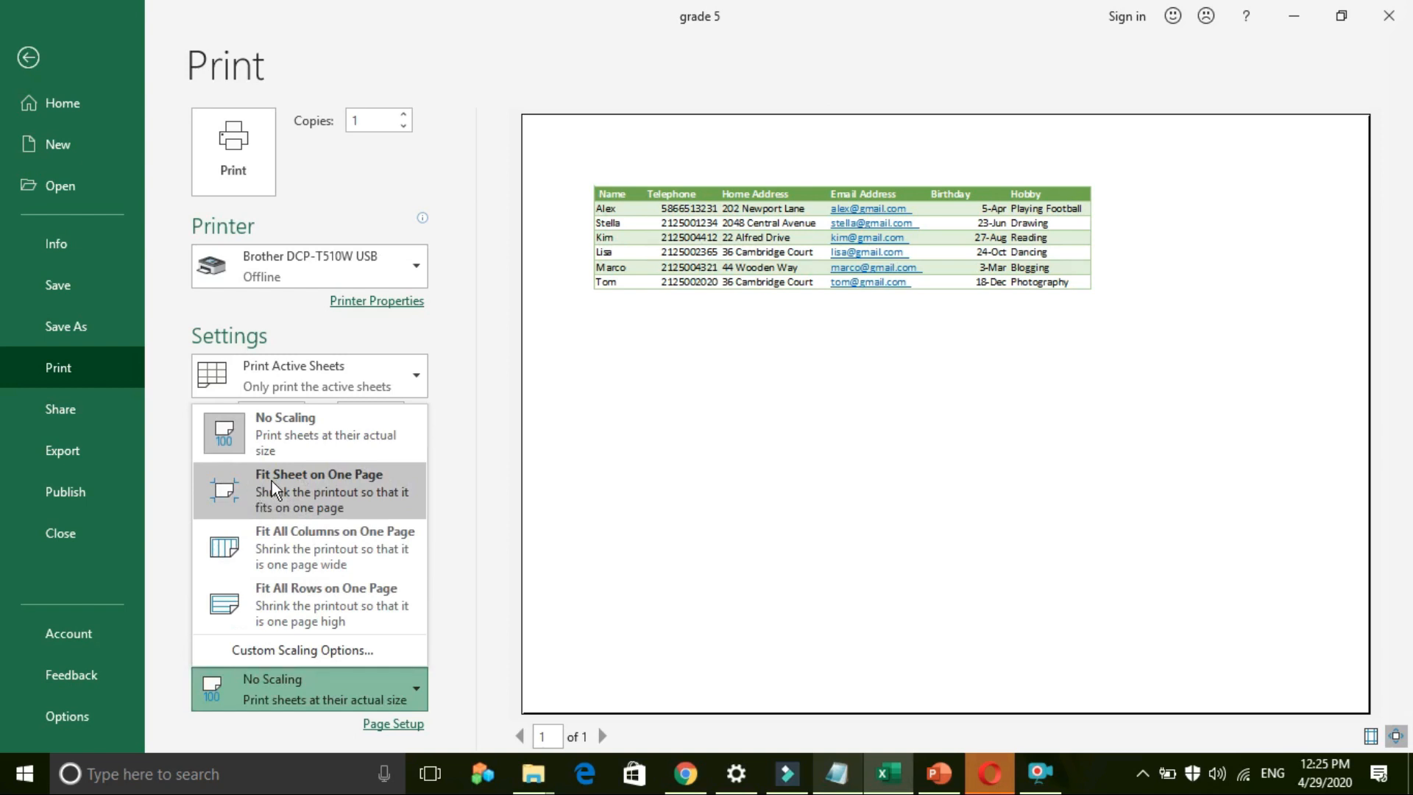
pyautogui.click(382, 495)
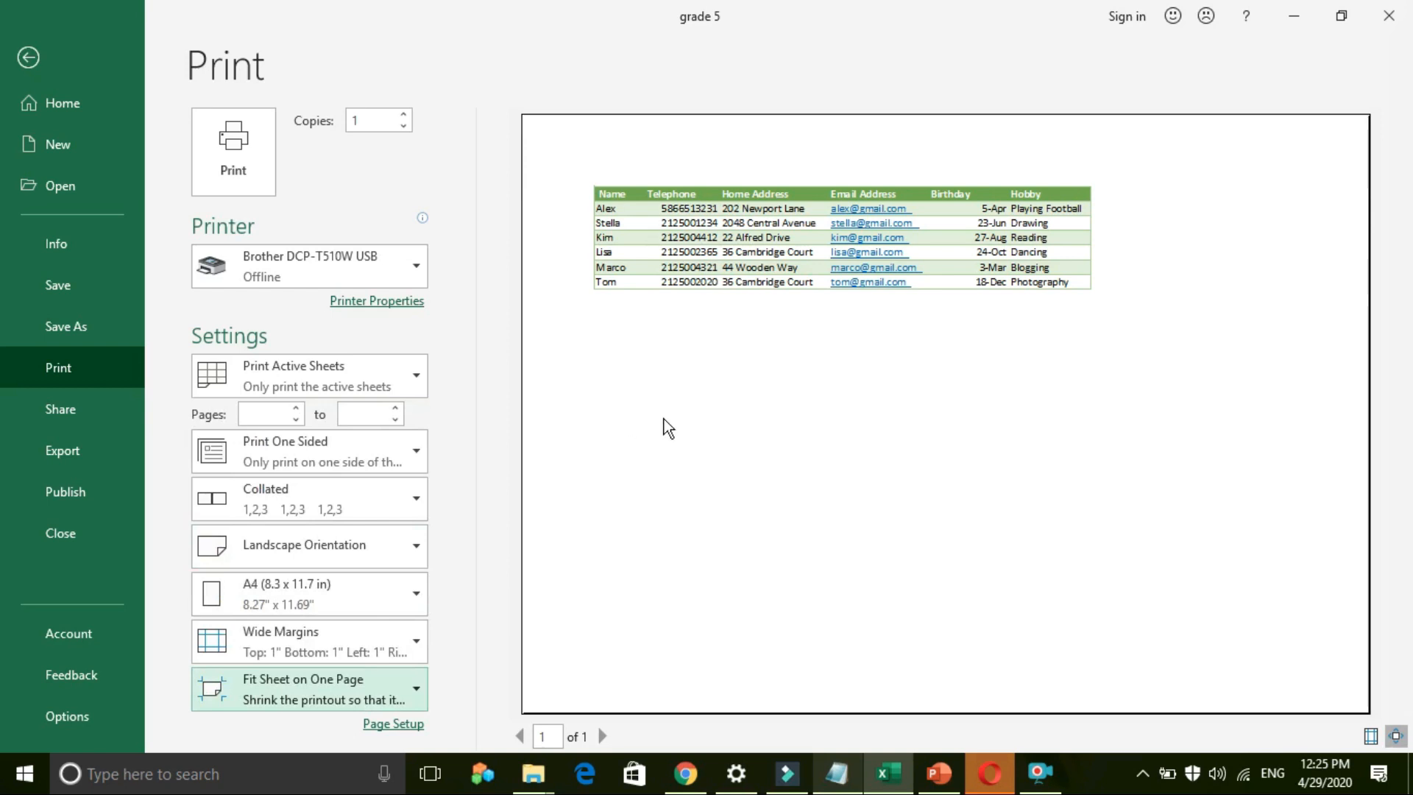
pyautogui.click(366, 687)
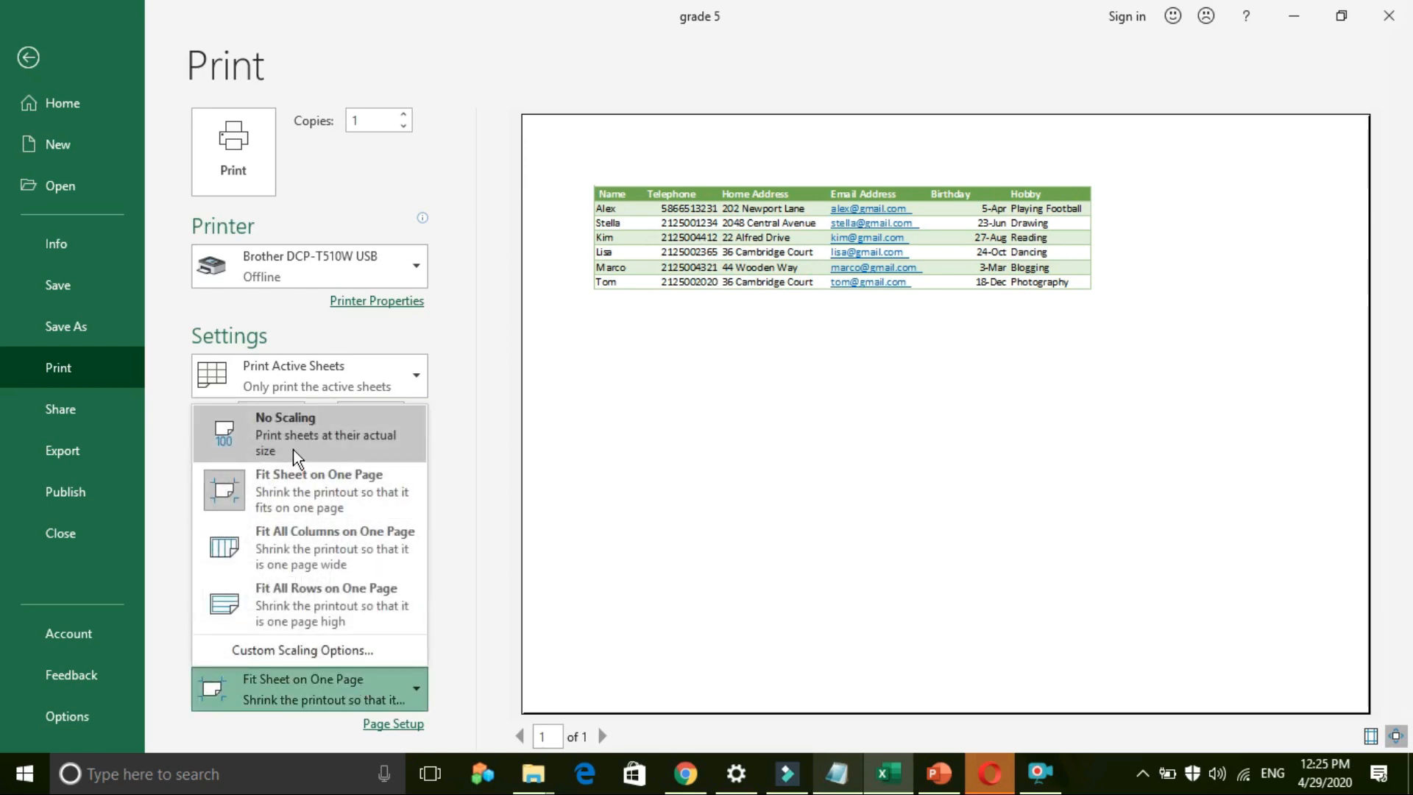
pyautogui.click(295, 451)
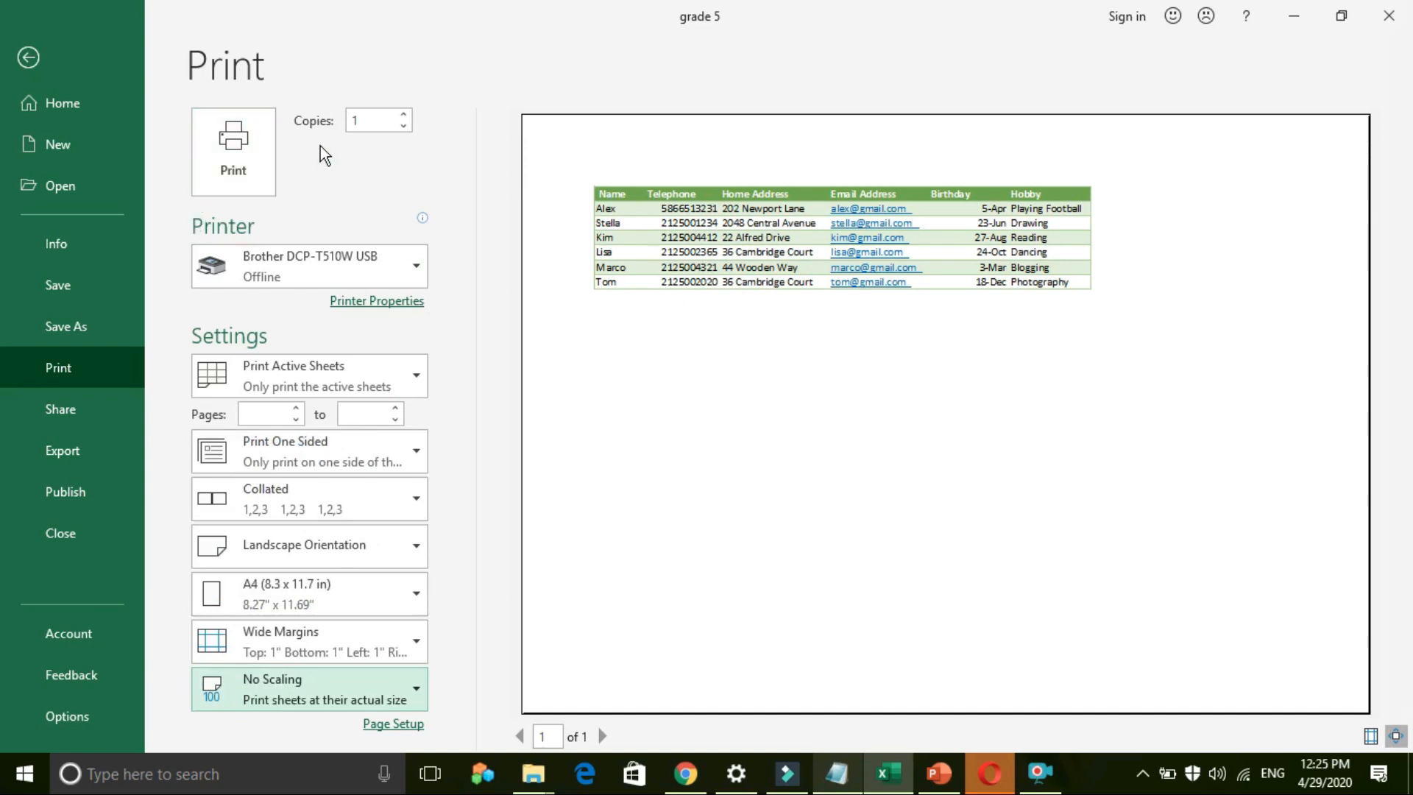
pyautogui.doubleClick(389, 119)
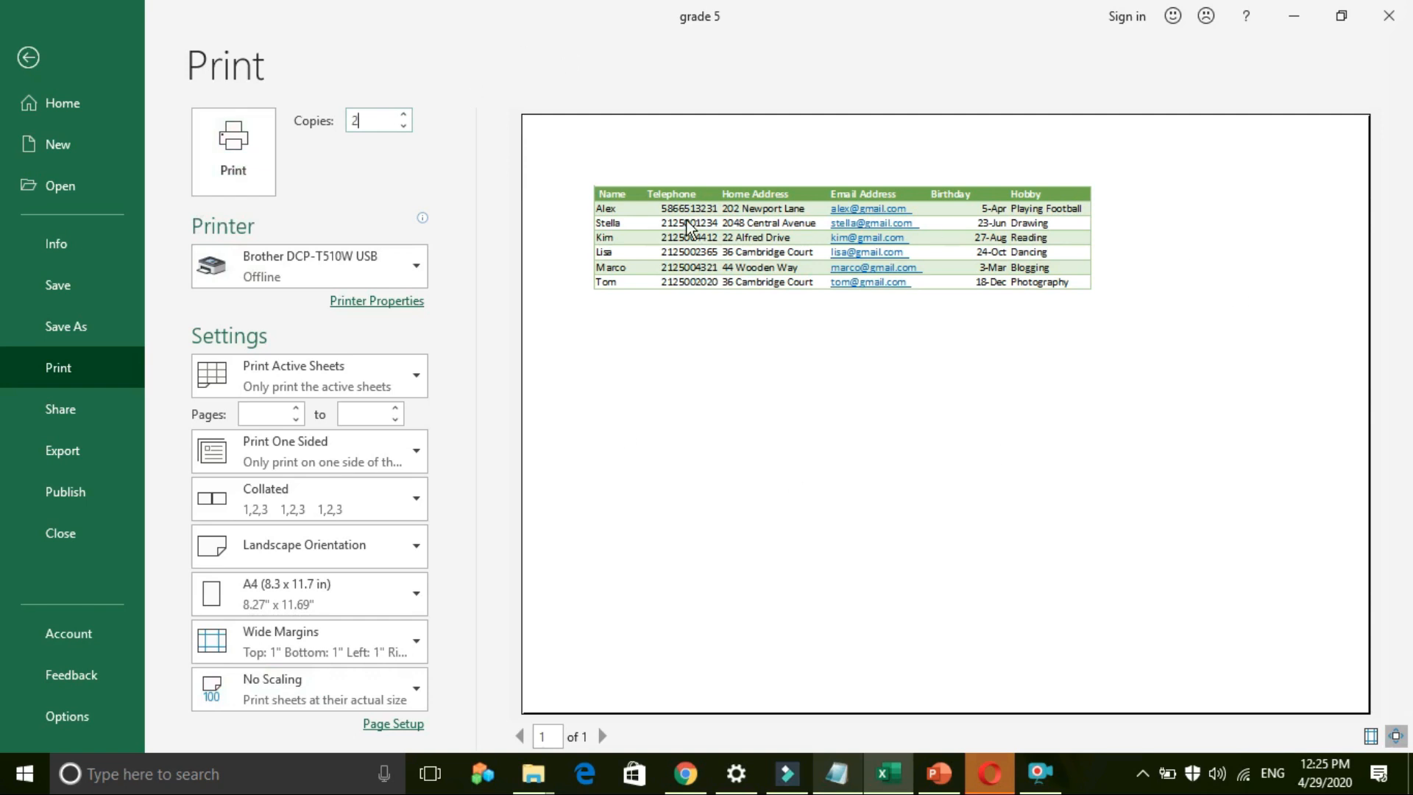
pyautogui.click(25, 58)
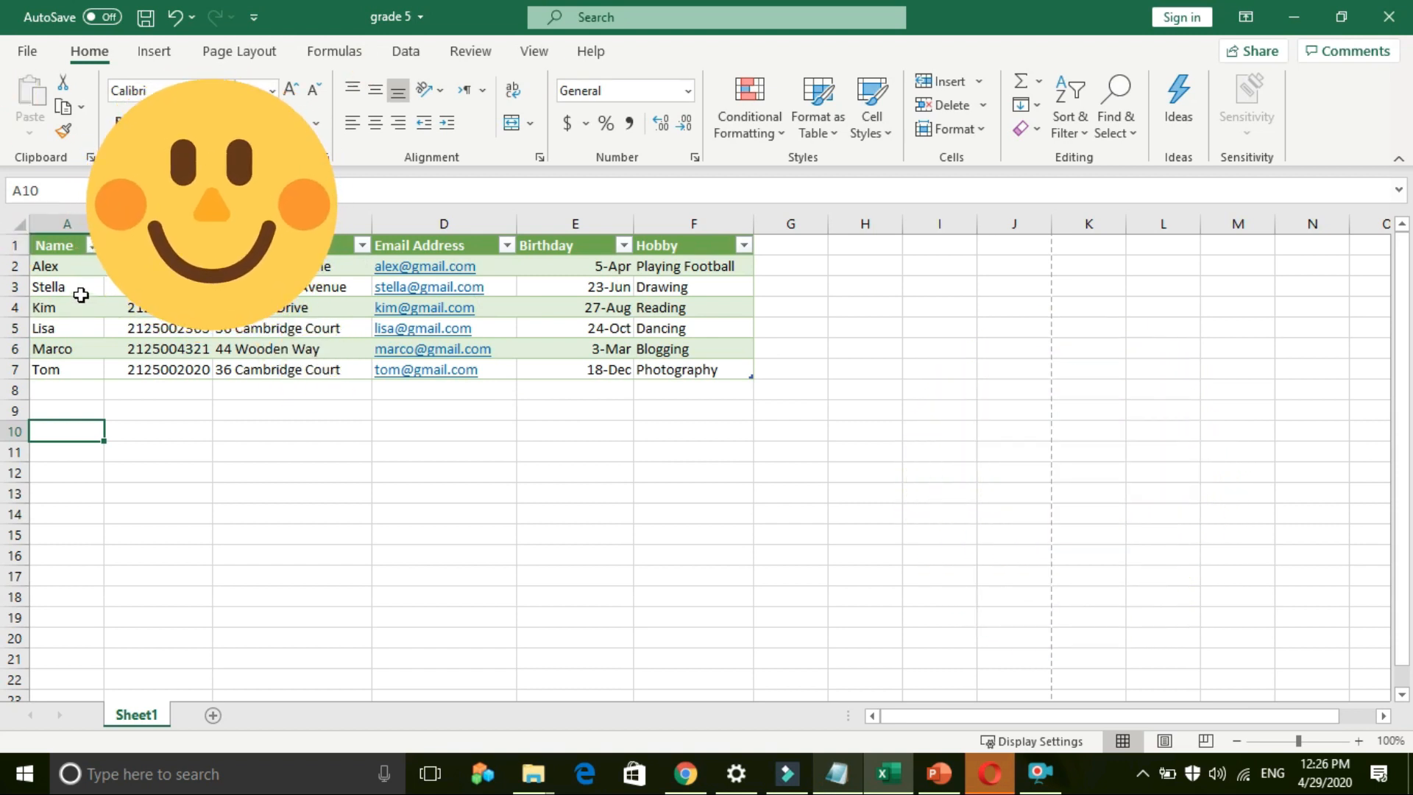
# Step: Filter the Name column again, unticking Lisa and Stella
pyautogui.click(92, 246)
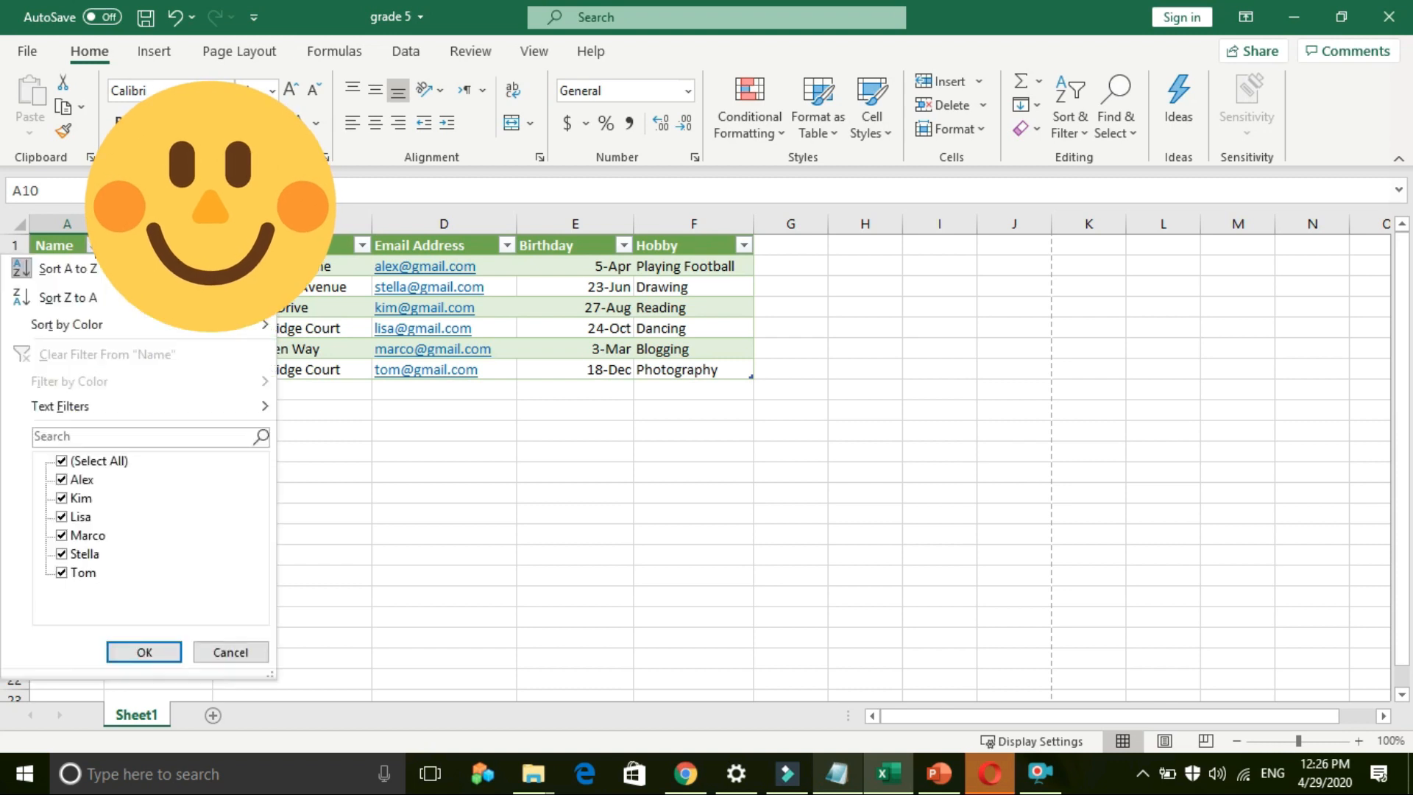
pyautogui.click(62, 516)
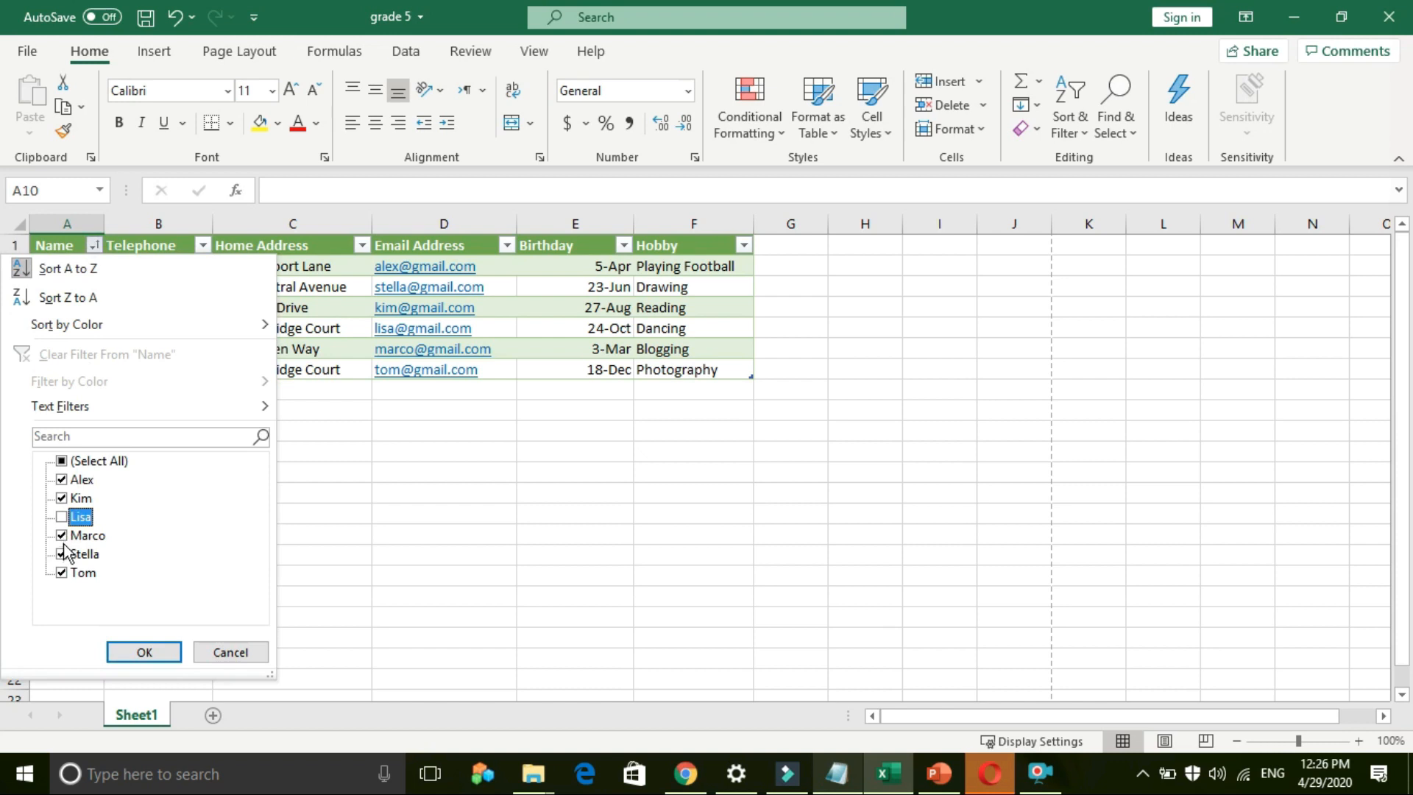
pyautogui.click(61, 554)
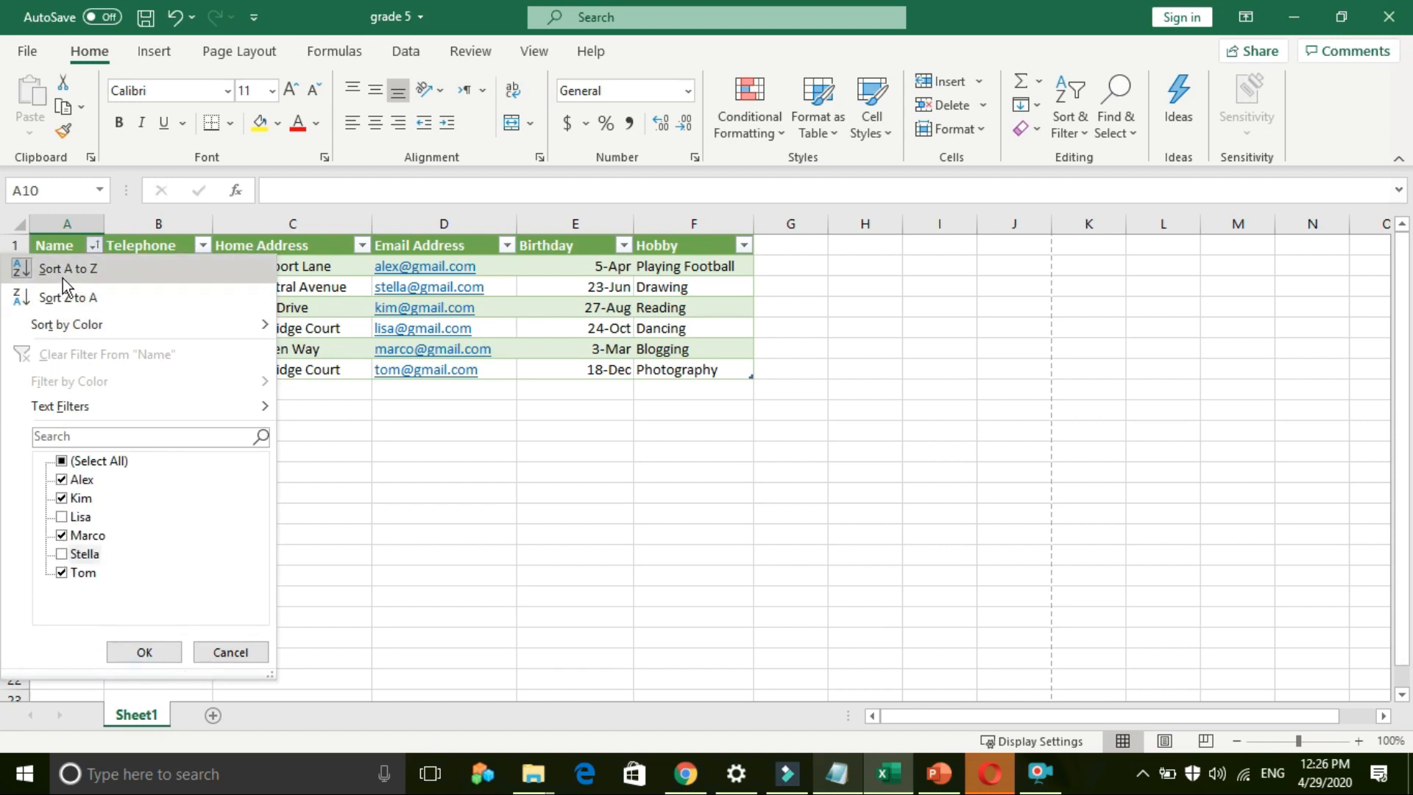
pyautogui.click(162, 651)
pyautogui.click(224, 574)
# Step: Select Kim's cell A4, then click away to empty cell B15 and elsewhere
pyautogui.click(86, 279)
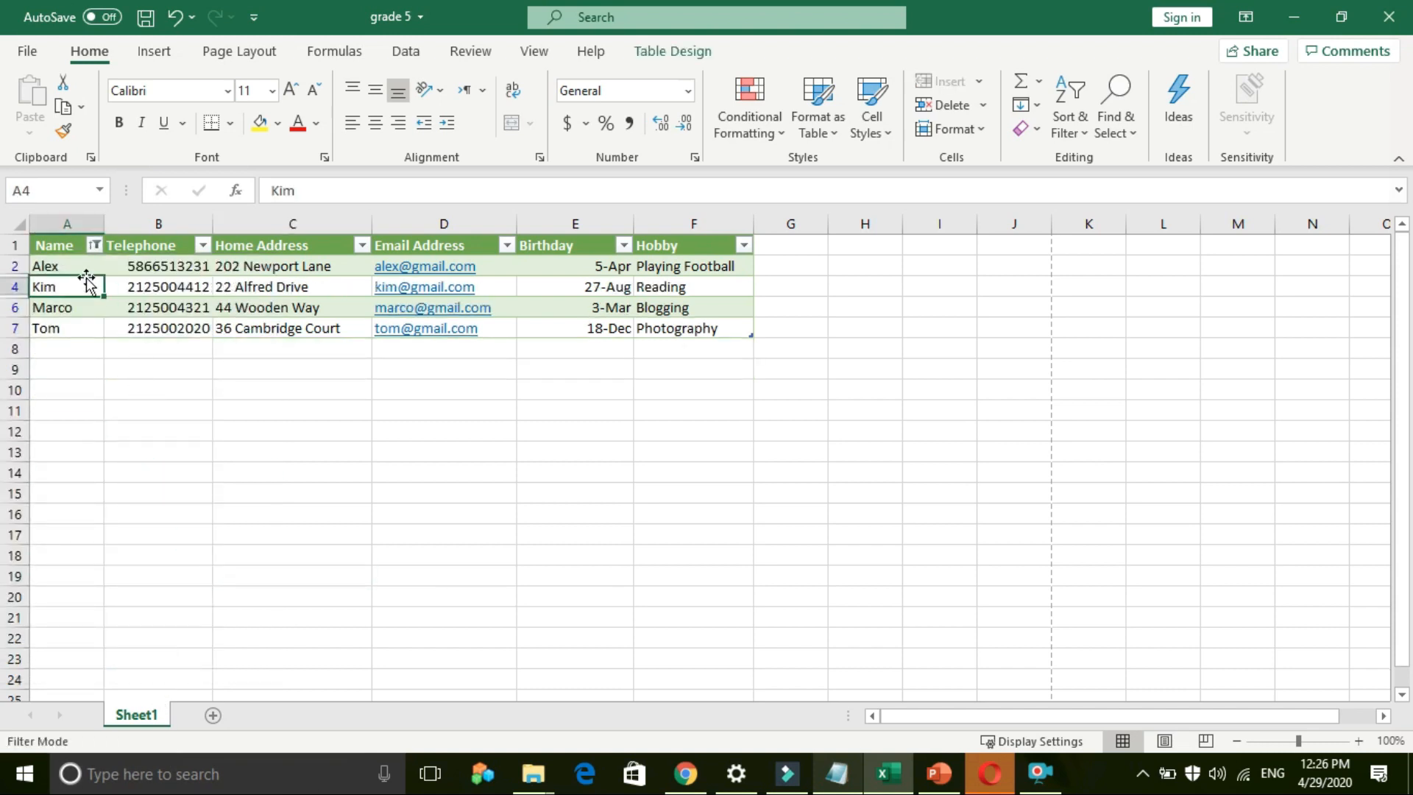
pyautogui.click(143, 494)
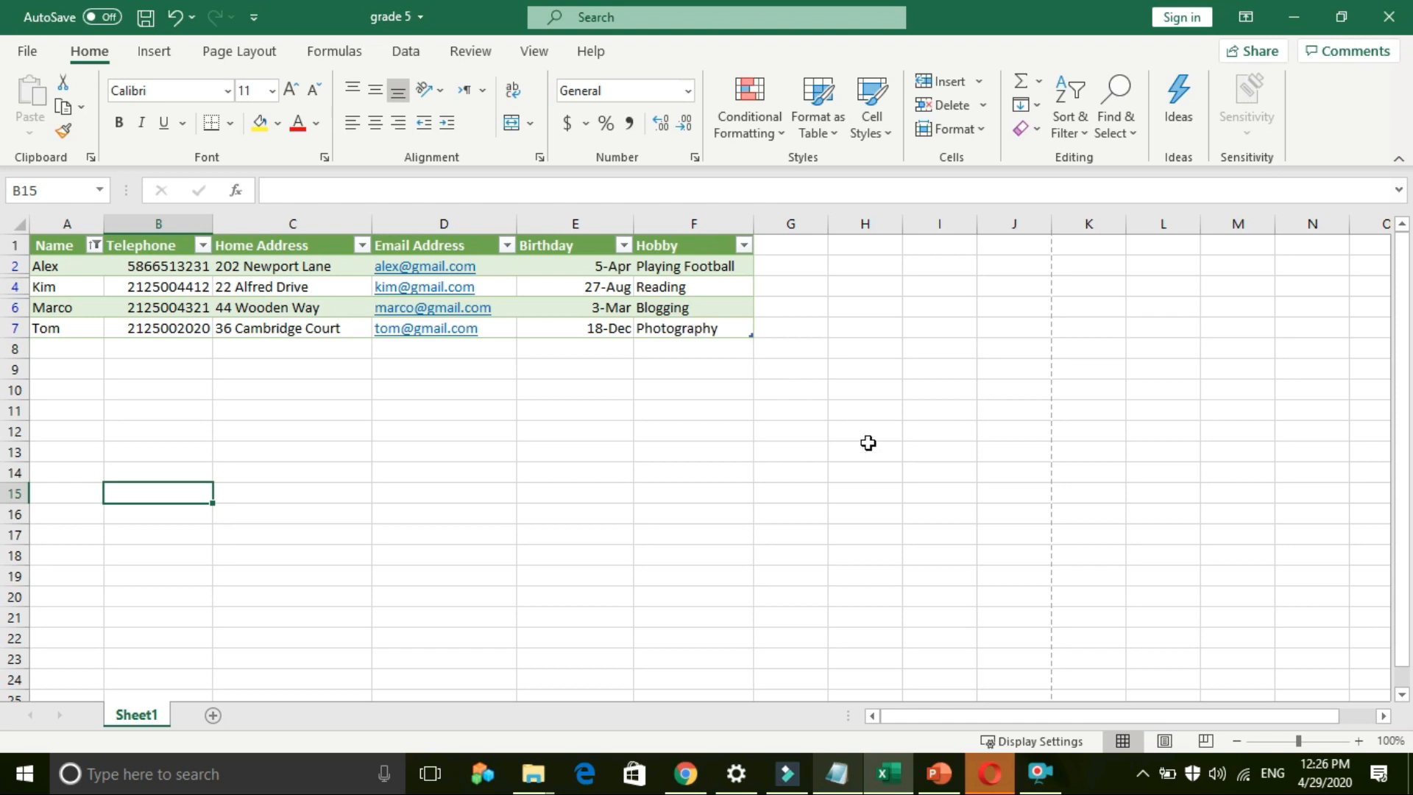
pyautogui.click(1039, 773)
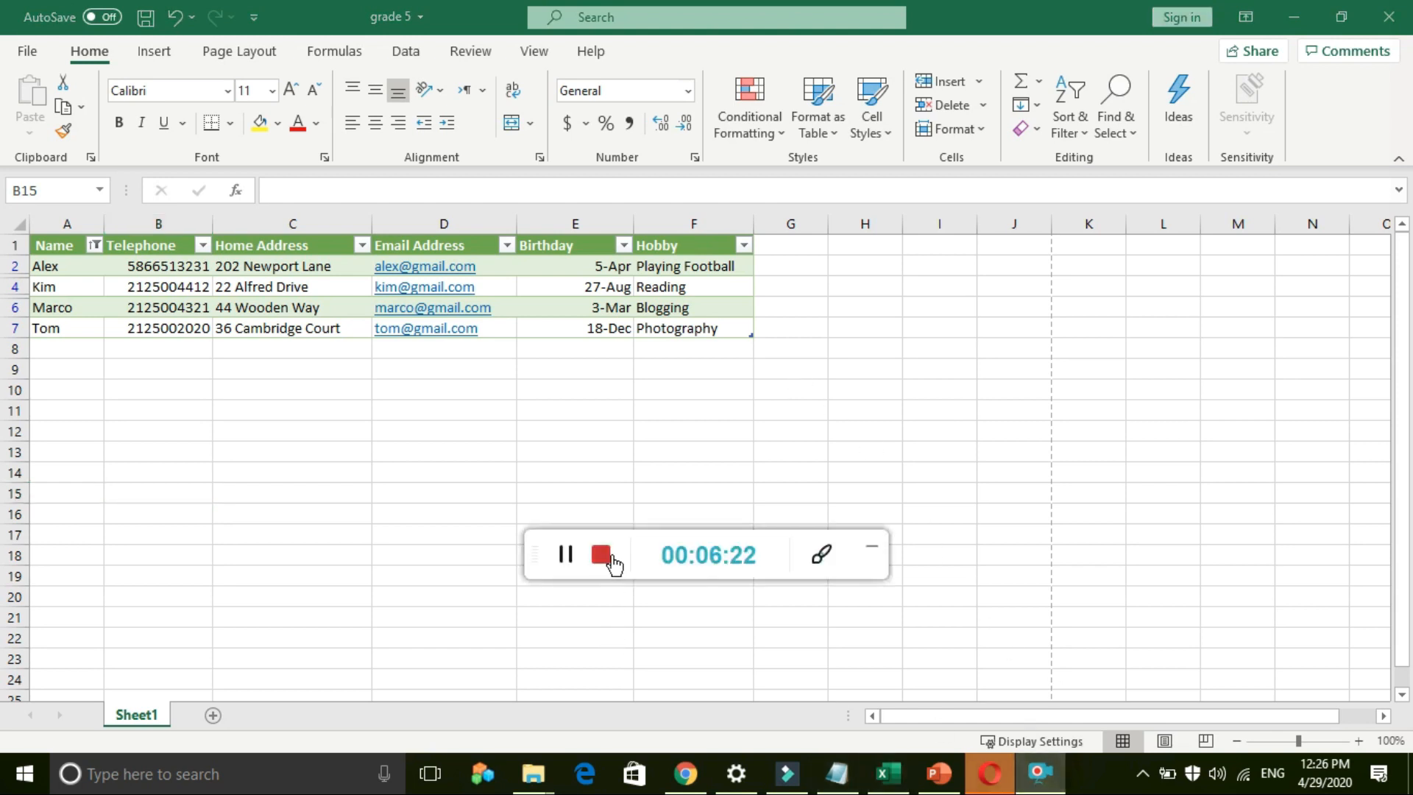
pyautogui.click(611, 557)
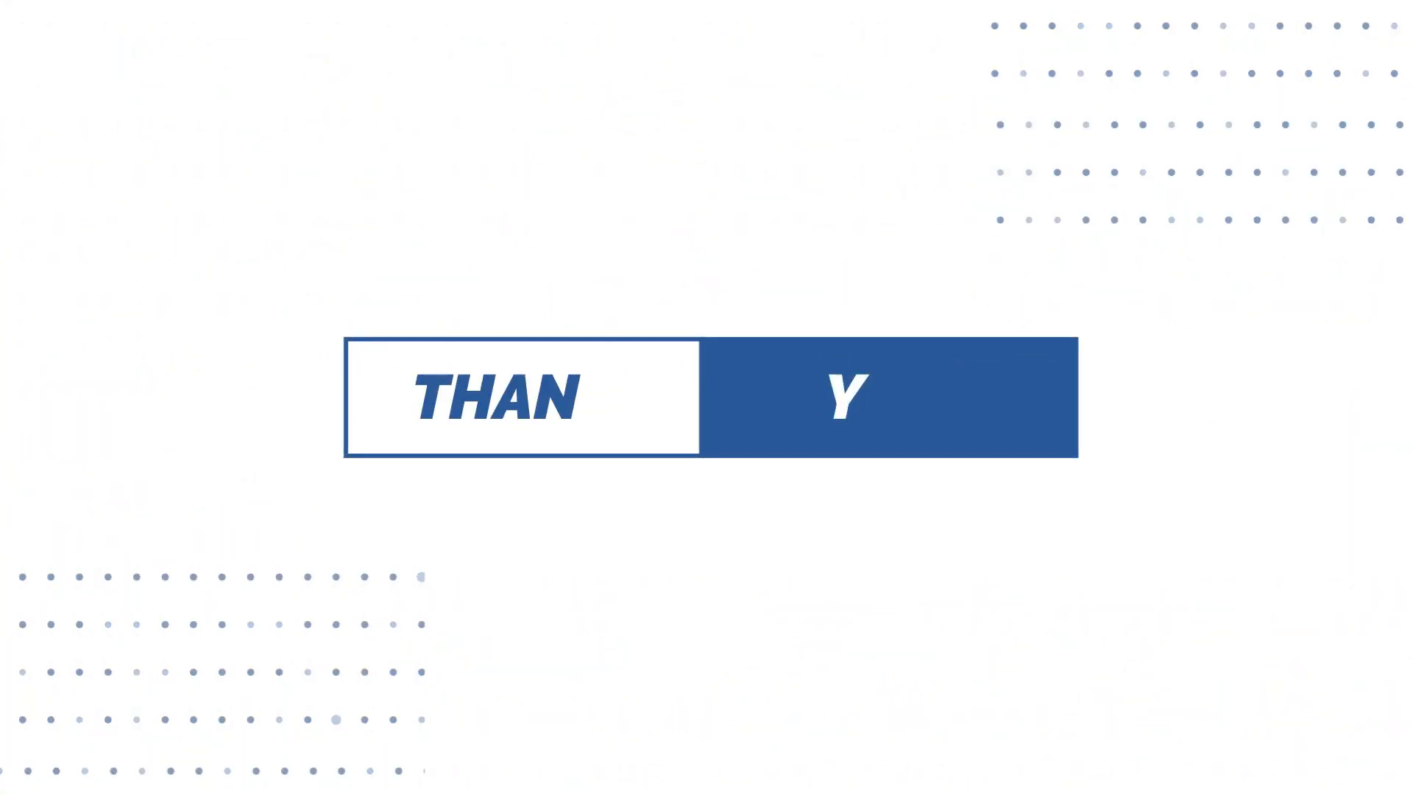